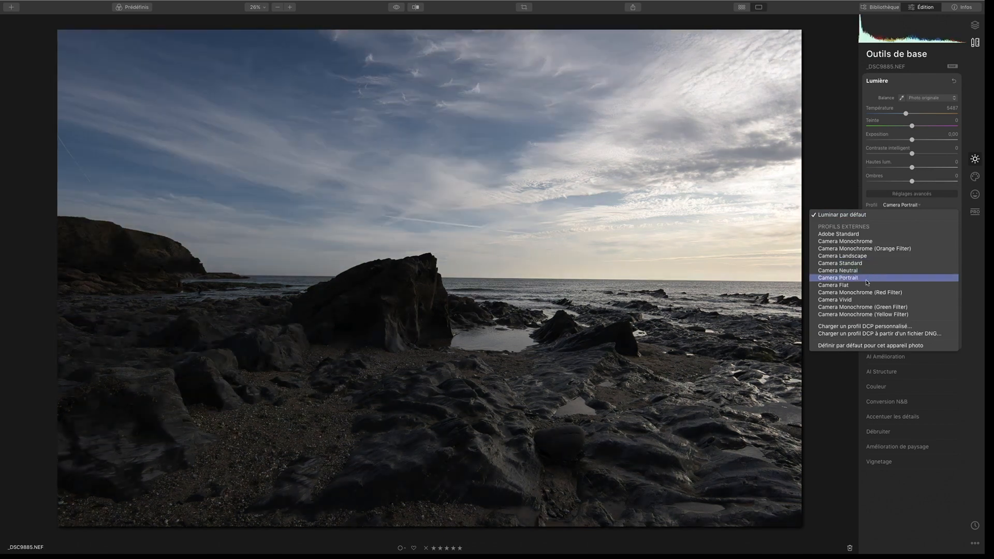
- Apply the Camera Flat profile to the seascape photo and compare the result with the original
left_click(868, 285)
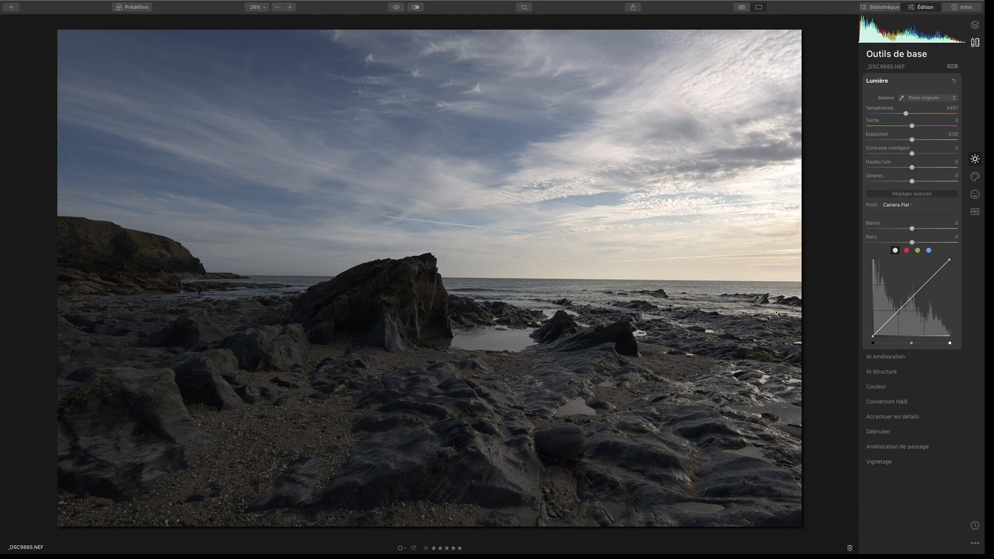
left_click(396, 8)
left_click(396, 7)
left_click(396, 6)
left_click(397, 5)
left_click(396, 8)
left_click(397, 8)
- Show the clipped shadows and highlights, and set Ombres to 50 and Noirs to 65
key("j")
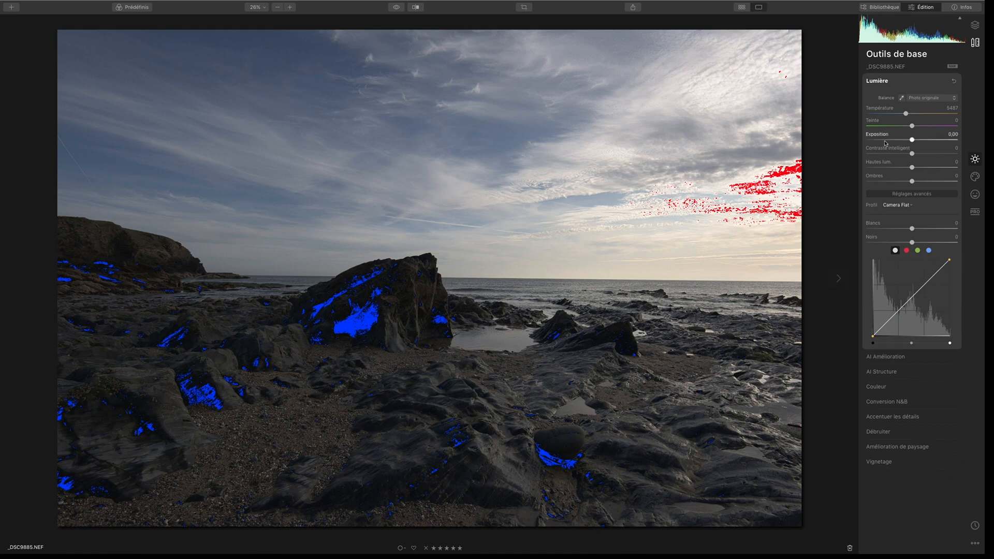
left_click_drag(912, 182, 924, 182)
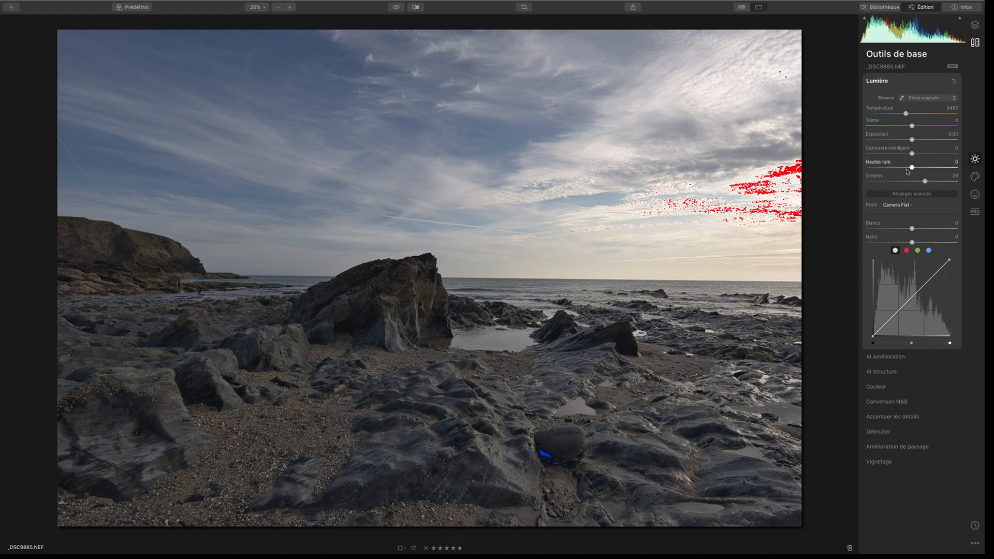
left_click_drag(912, 242, 941, 242)
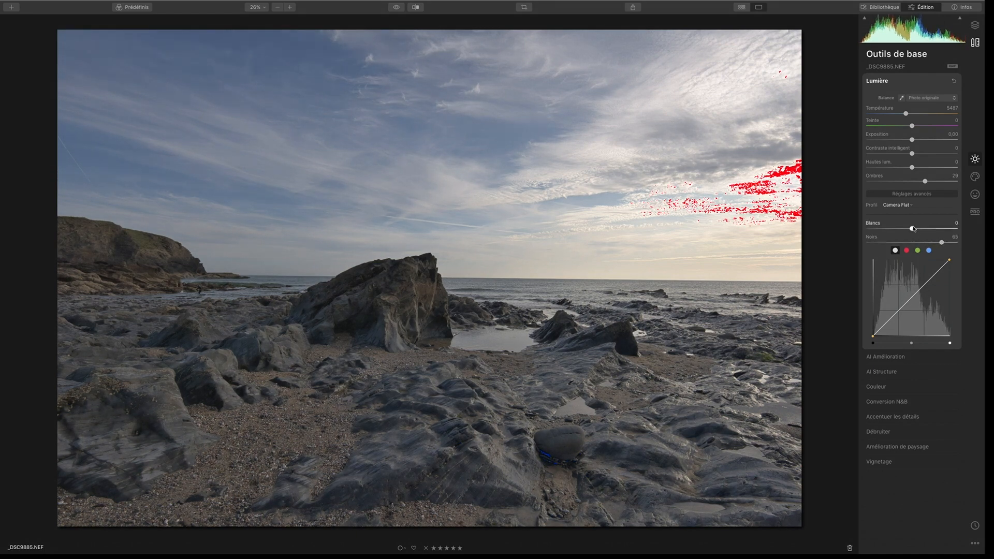
left_click_drag(925, 183, 935, 183)
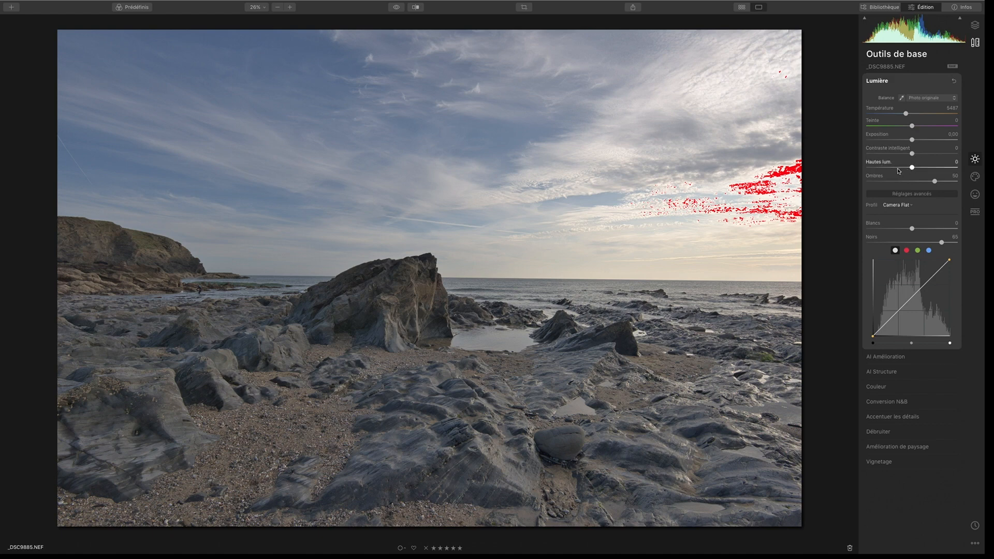
- Reduce the photo's highlights by setting Hautes lum. to -63
left_click_drag(912, 167, 849, 167)
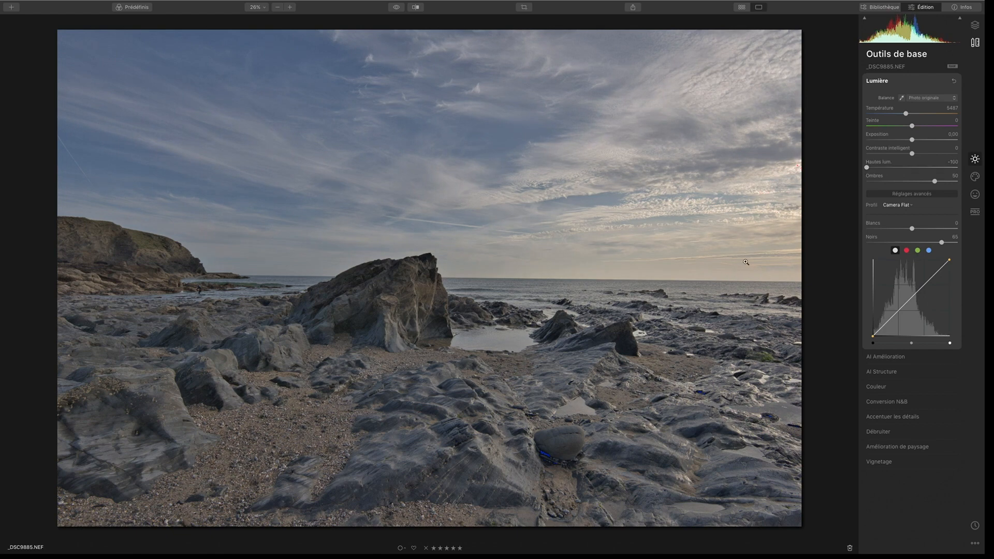
left_click_drag(866, 168, 880, 177)
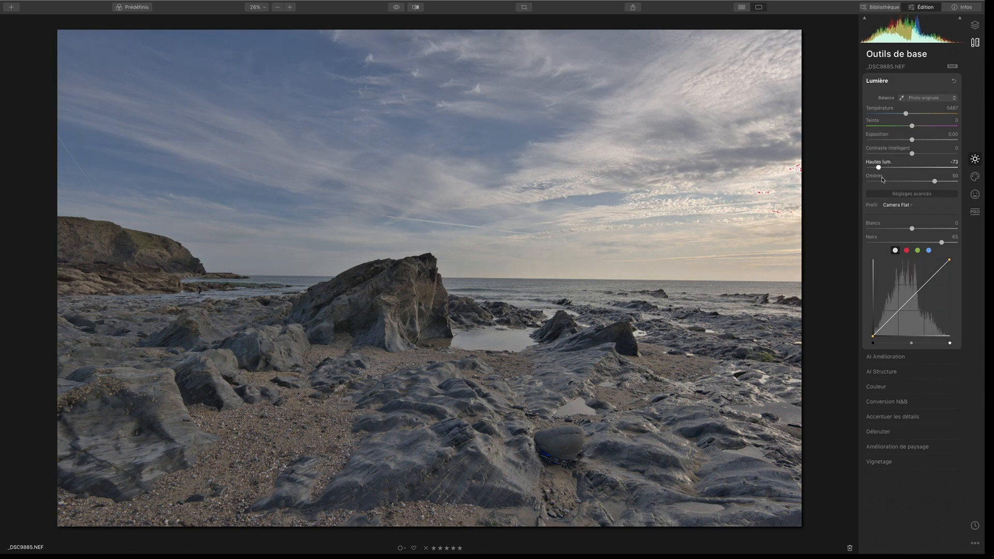
left_click(881, 173)
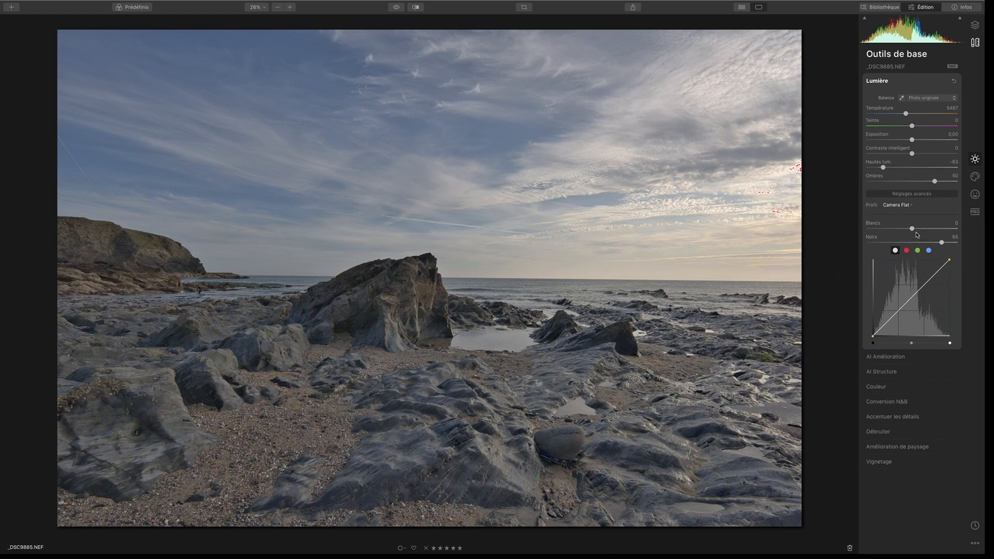
- Set Blancs to -80, Contraste intelligent to 46 and Exposition to 0.65 in the Lumière settings
left_click_drag(911, 228, 875, 230)
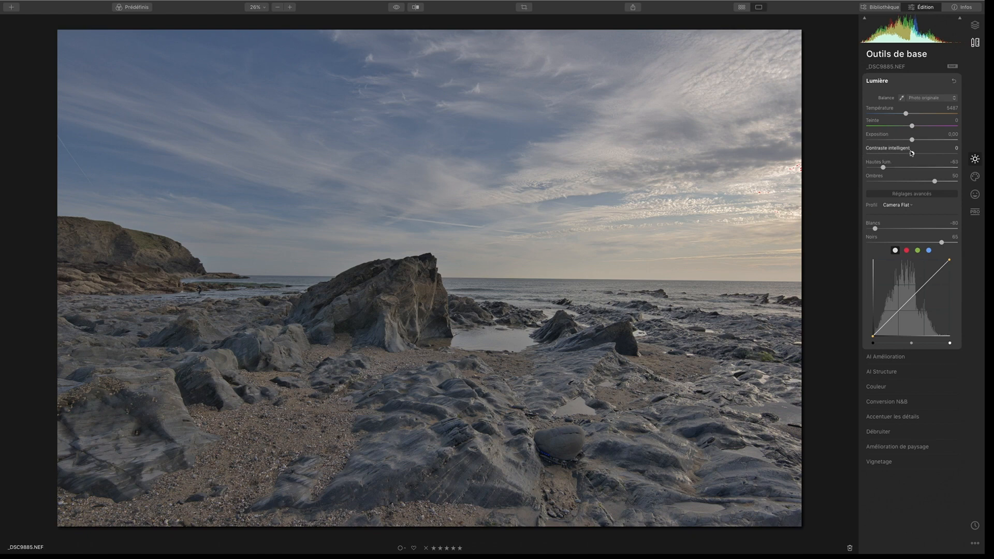
left_click_drag(913, 154, 932, 155)
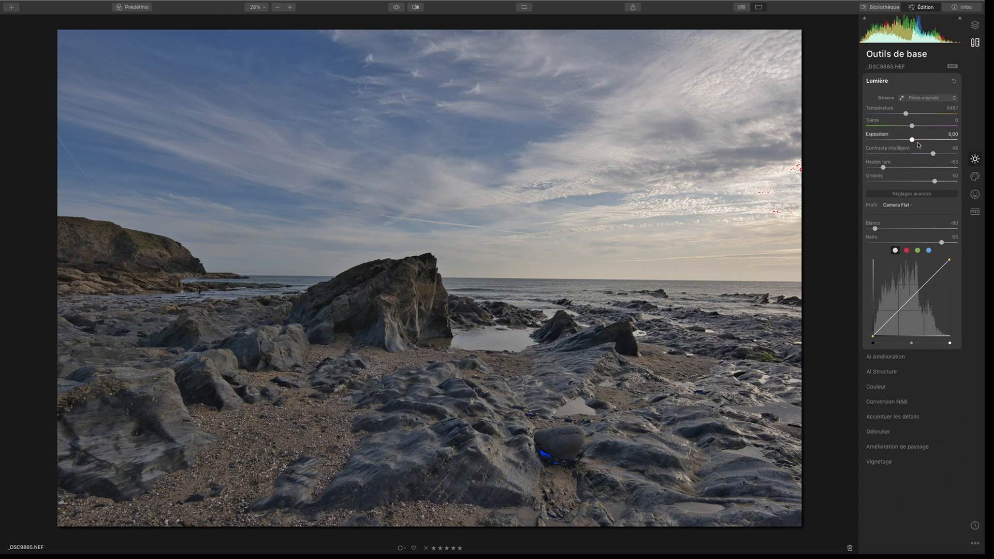
left_click_drag(912, 140, 918, 140)
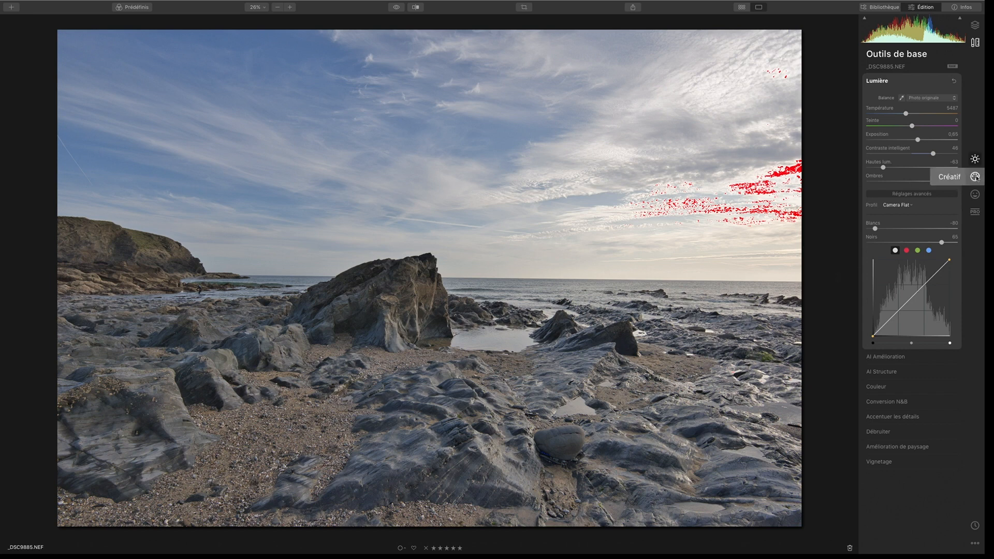
- Start a brush mask for the professional Dégradé réglable filter and set its upper zone's Exposition to -60
left_click(977, 212)
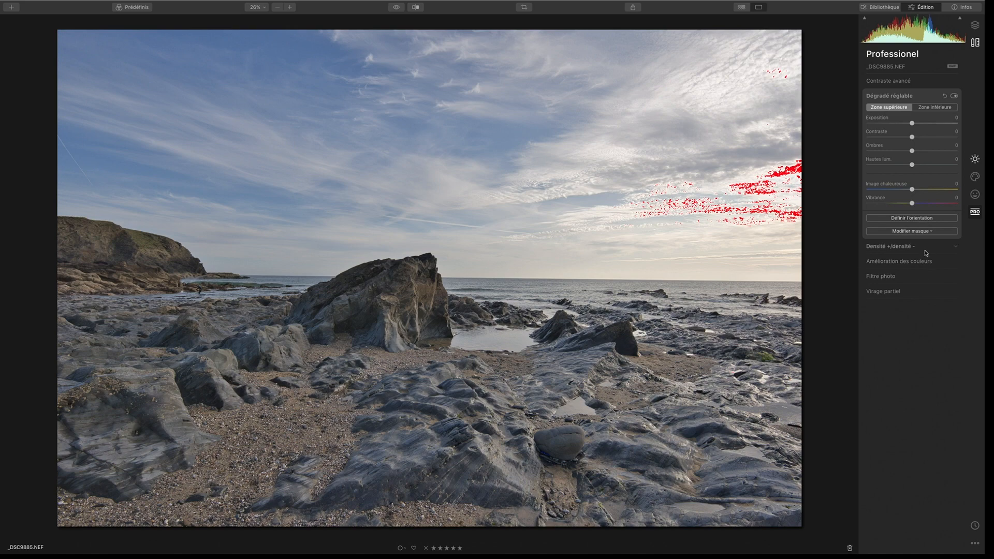
left_click(921, 218)
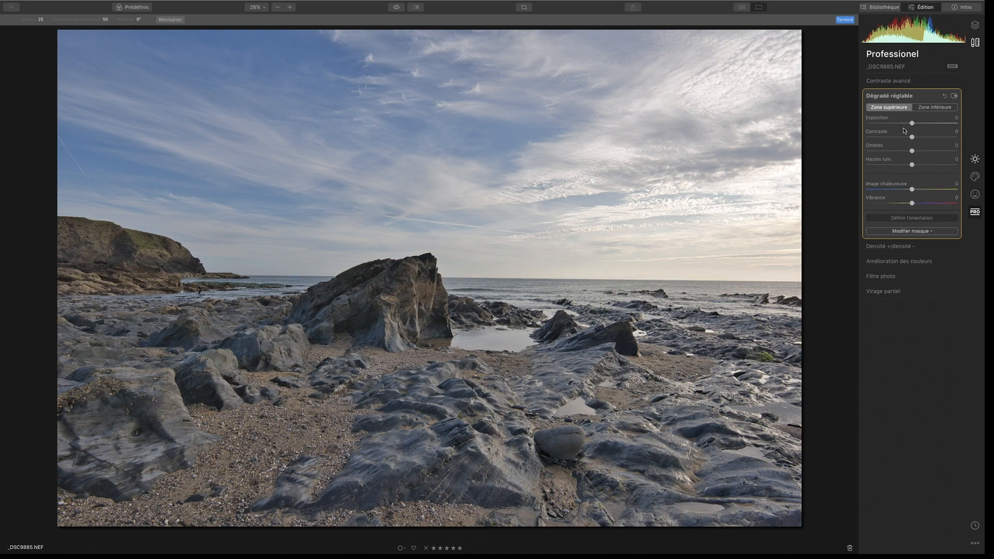
left_click(914, 232)
left_click(906, 241)
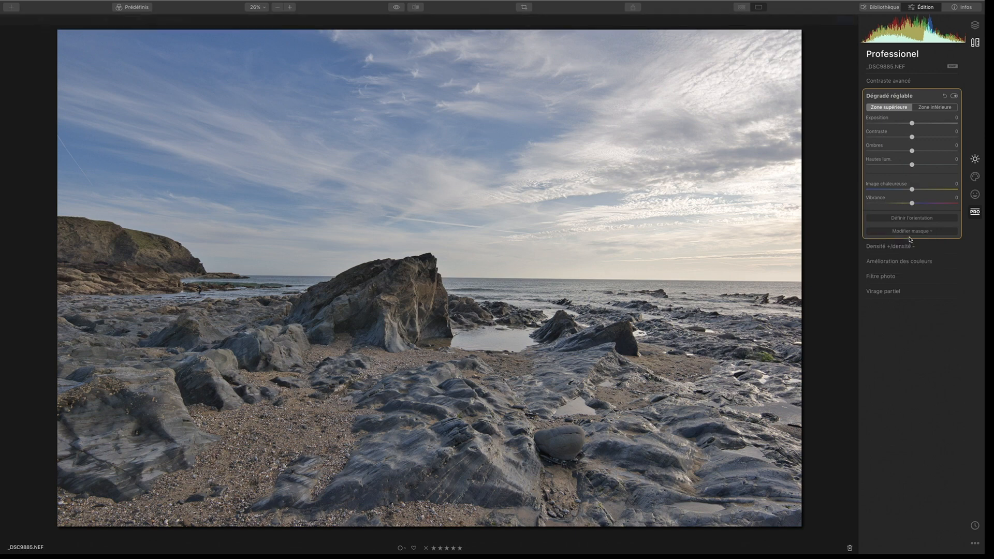
left_click_drag(912, 124, 904, 125)
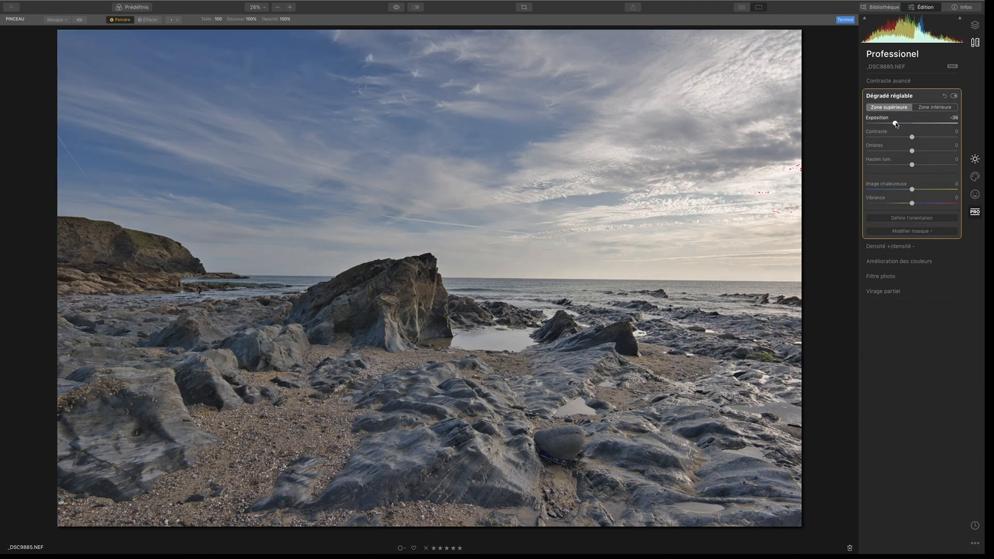
left_click_drag(893, 124, 890, 123)
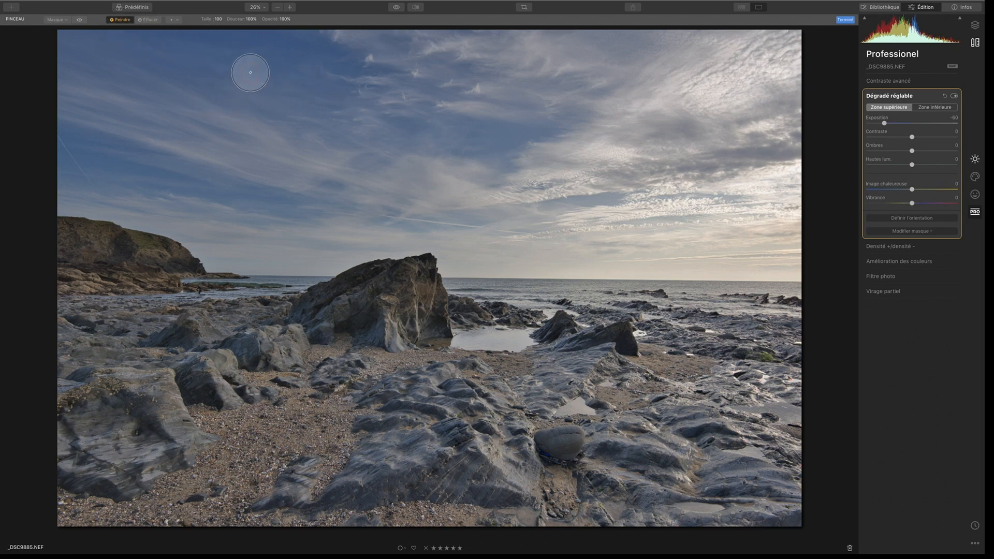
- Set the brush opacity to 23% and paint the gradient mask over the clipped clouds in the right part of the sky
left_click(285, 20)
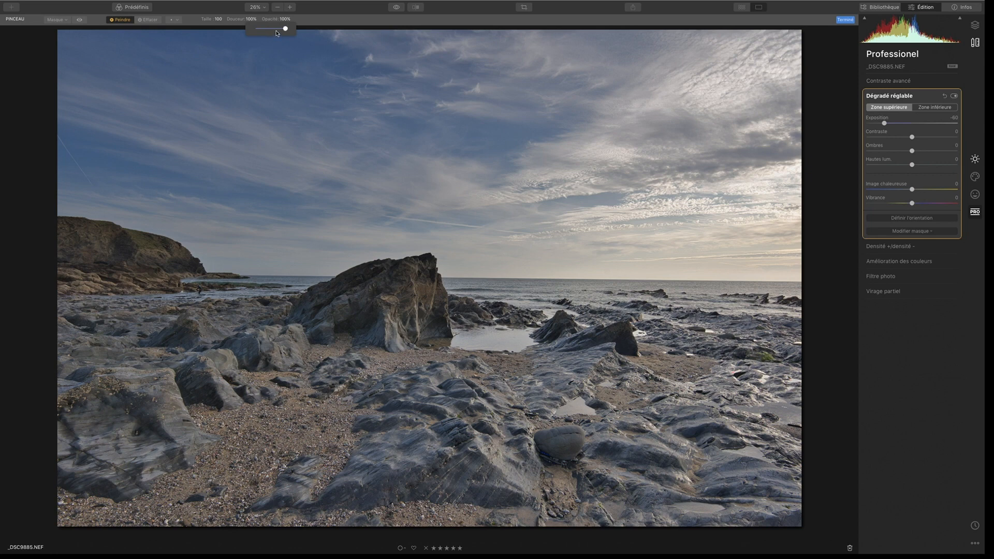
left_click_drag(287, 29, 262, 28)
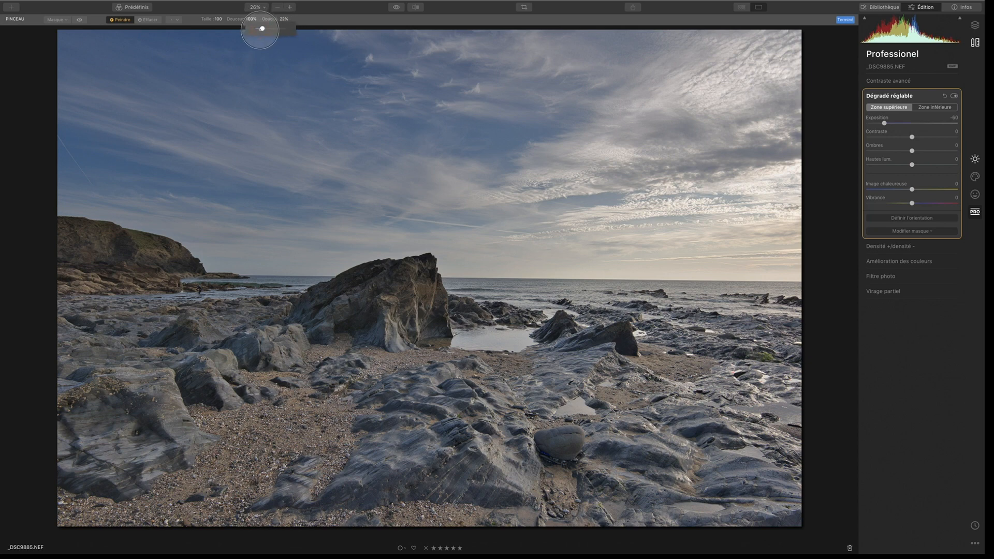
left_click_drag(261, 29, 262, 28)
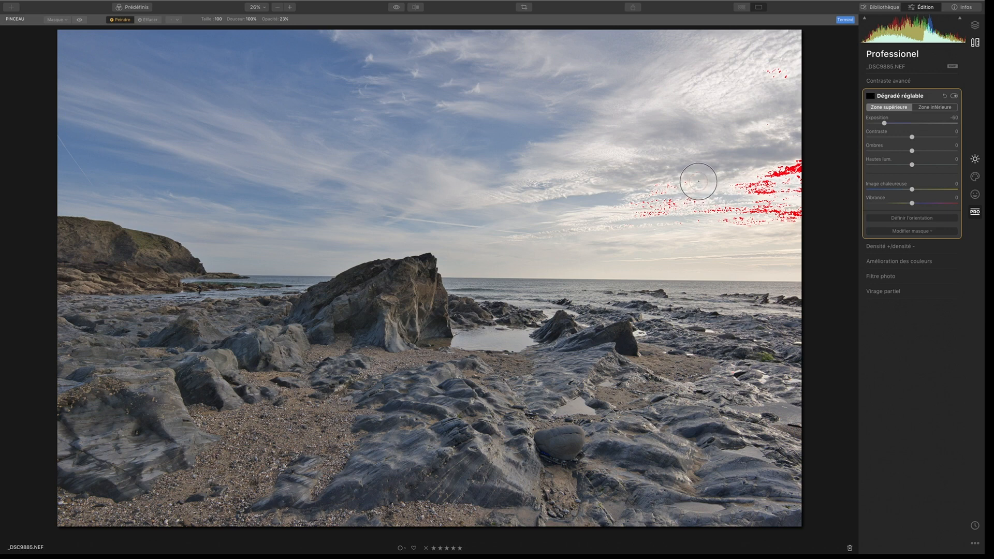
mouse_move(680, 187)
left_mouse_down()
mouse_move(651, 203)
mouse_move(680, 203)
mouse_move(626, 215)
mouse_move(700, 205)
left_mouse_up()
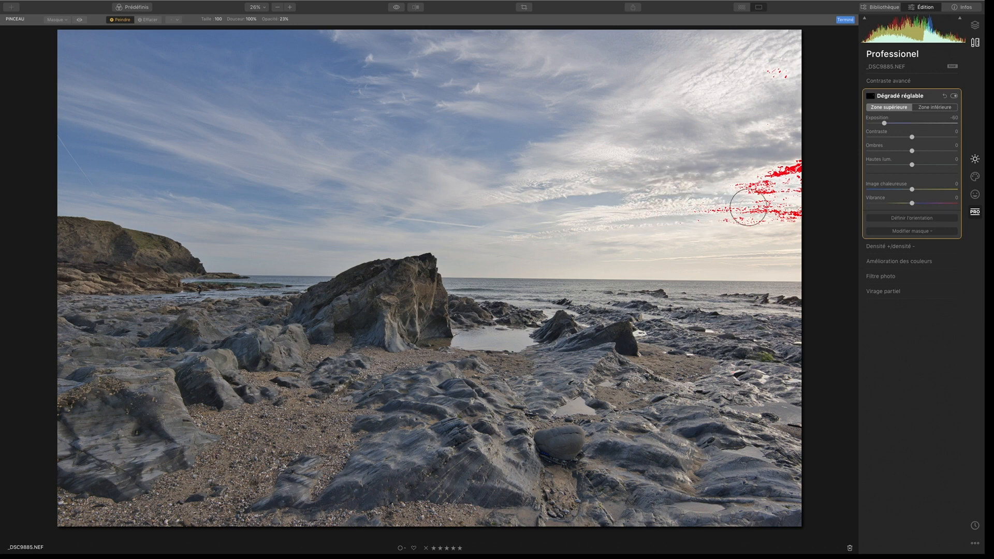
mouse_move(794, 203)
left_mouse_down()
mouse_move(793, 150)
mouse_move(807, 157)
mouse_move(758, 190)
mouse_move(777, 179)
mouse_move(781, 210)
mouse_move(765, 198)
mouse_move(790, 179)
mouse_move(785, 171)
mouse_move(807, 178)
mouse_move(767, 77)
mouse_move(779, 109)
left_mouse_up()
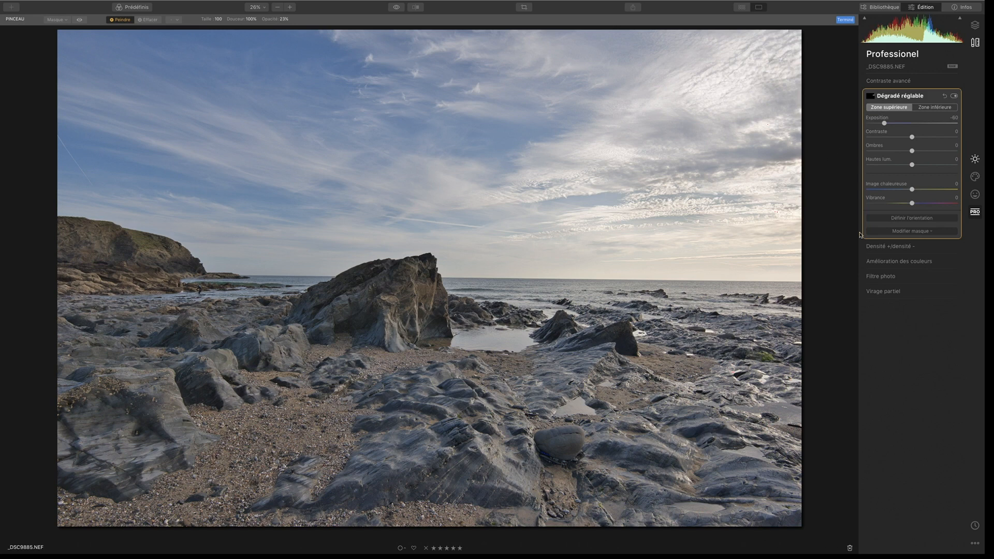
- Compare the photo with the Dégradé réglable filter off and on, and finish editing its mask
left_click(954, 95)
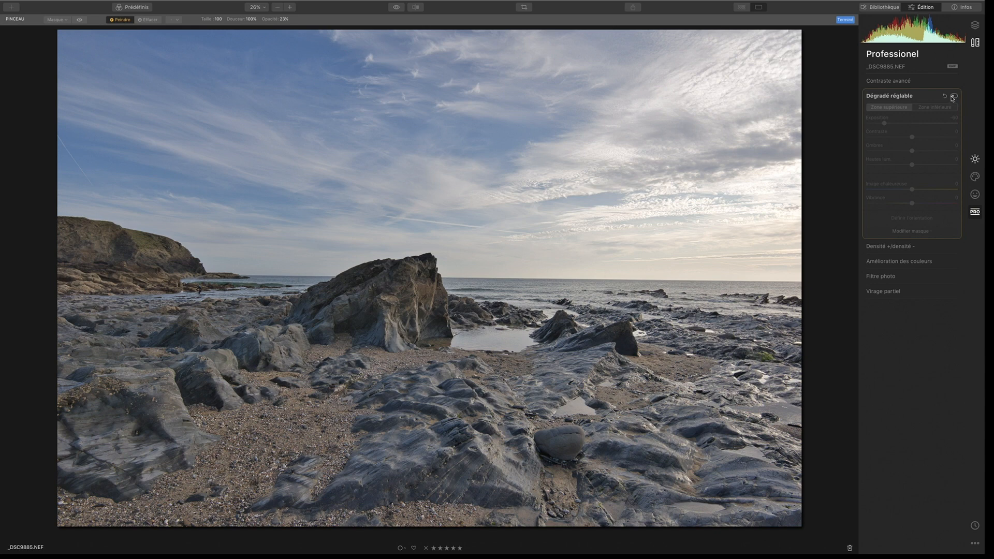
left_click(953, 97)
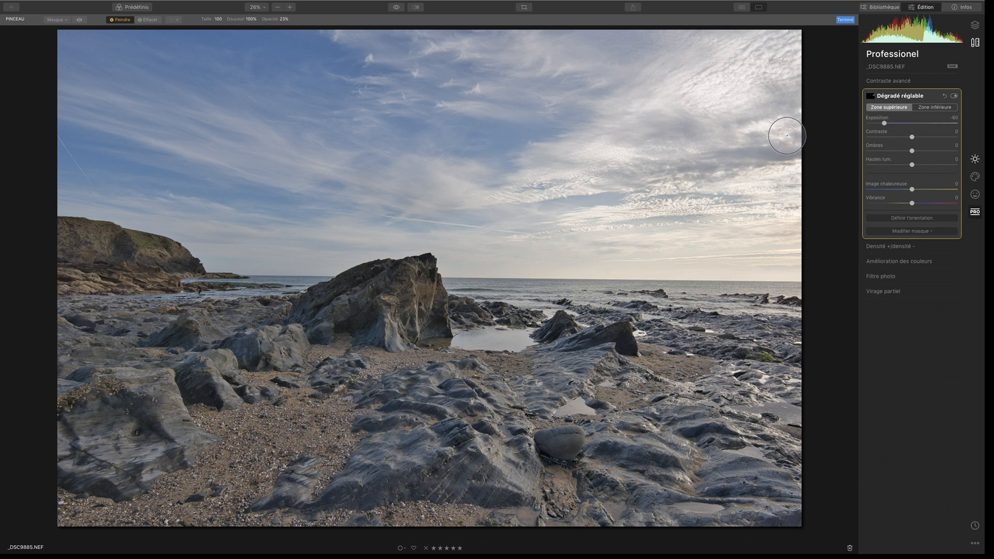
left_click(845, 20)
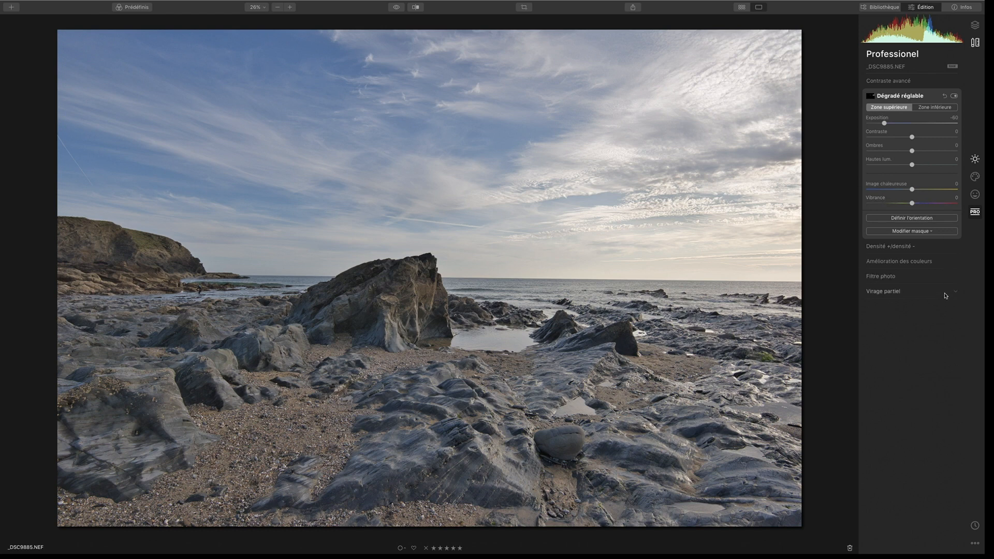
- Add the creative Éclat effect of type Flou artistique with Quantité 60, Lissage 65 and Luminosité -84
left_click(975, 177)
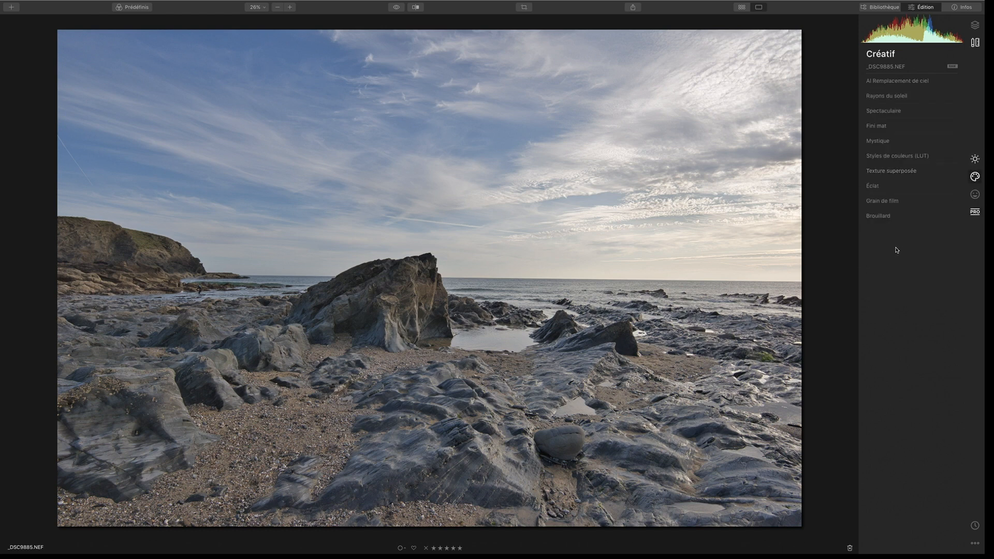
left_click(876, 187)
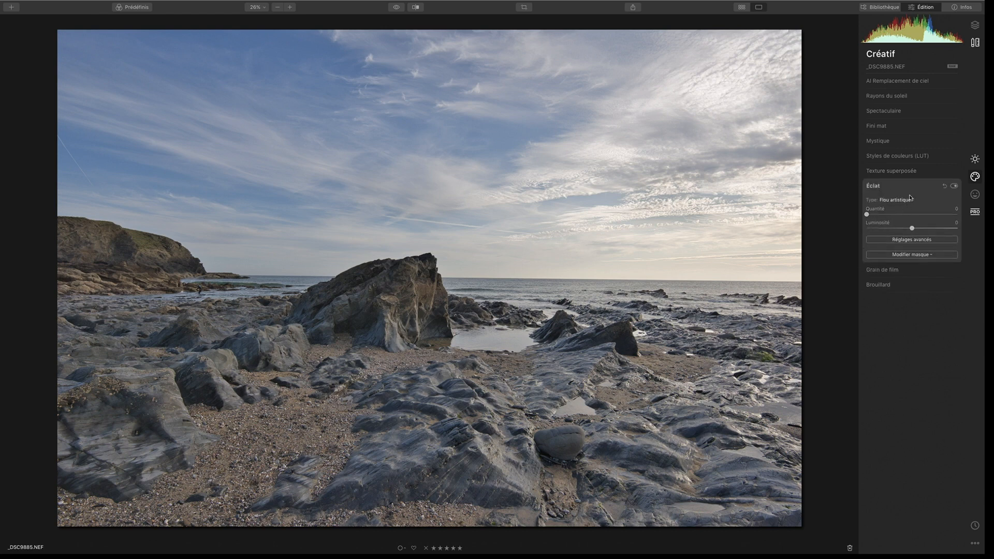
left_click(909, 199)
left_click(909, 200)
left_click(892, 239)
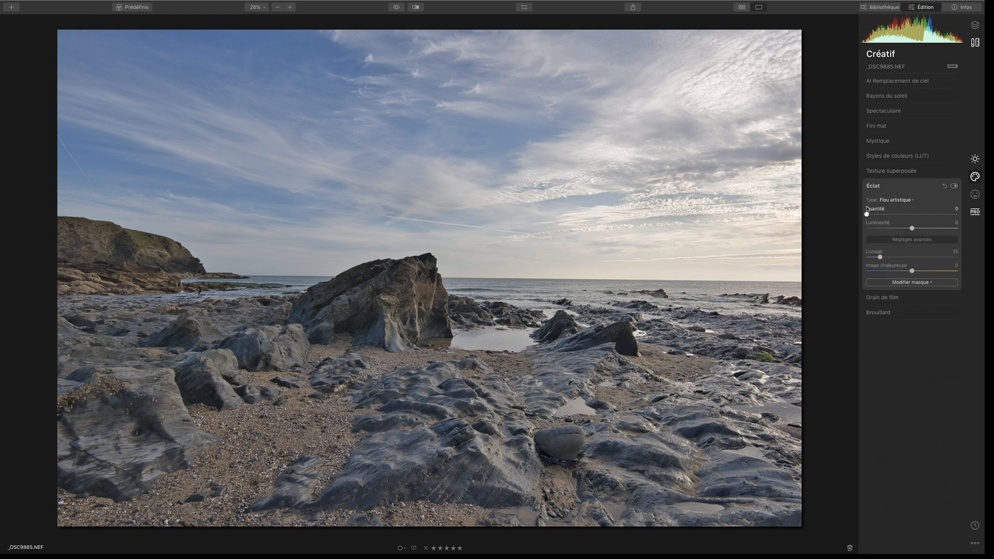
left_click_drag(867, 215, 923, 218)
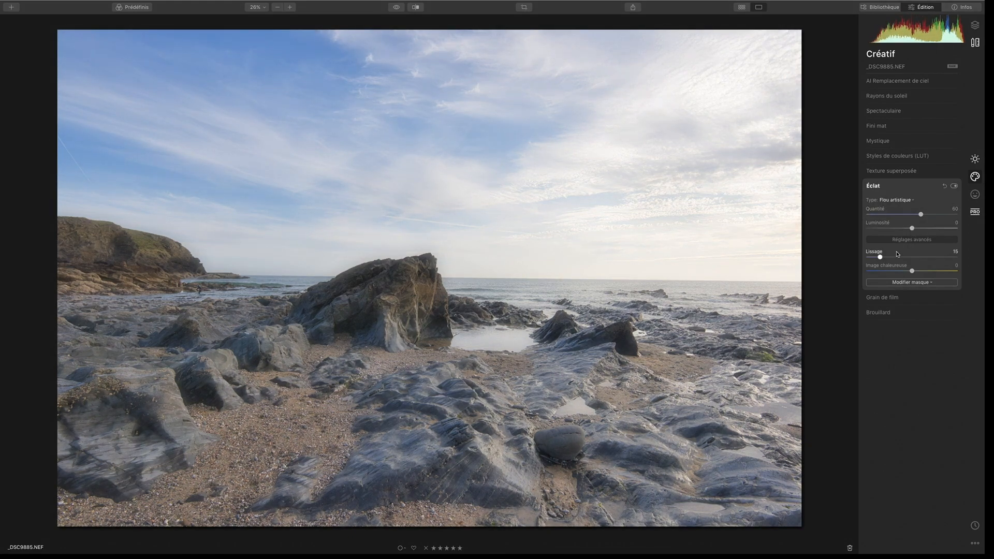
left_click_drag(881, 257, 920, 255)
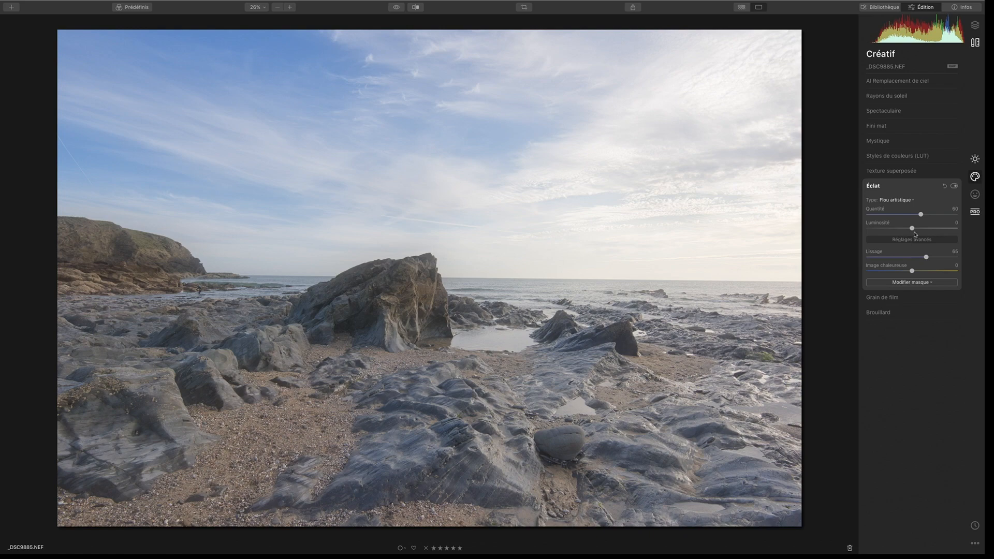
left_click_drag(912, 229, 873, 237)
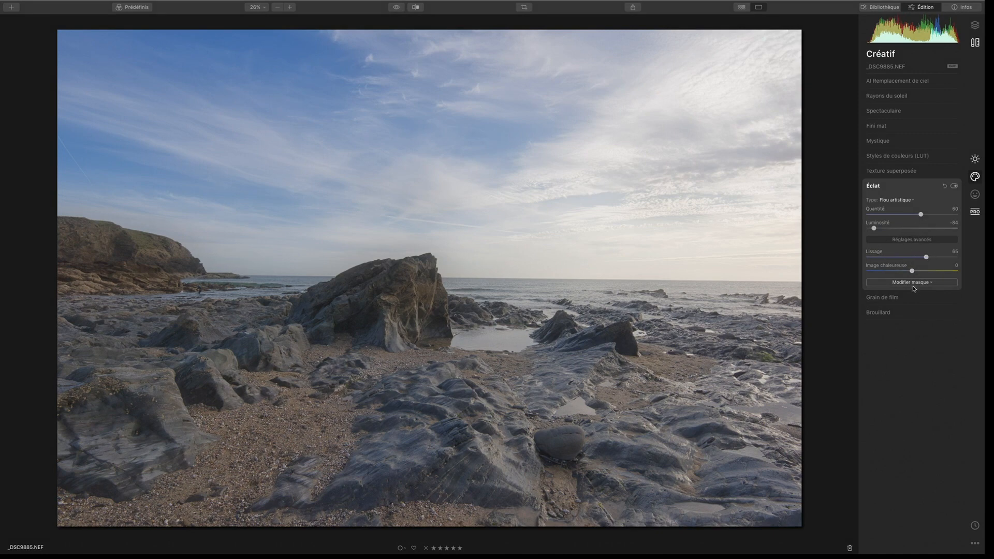
- Create a brush mask for the Éclat effect at 10% opacity and paint it over the bright clouds on the right
left_click(913, 282)
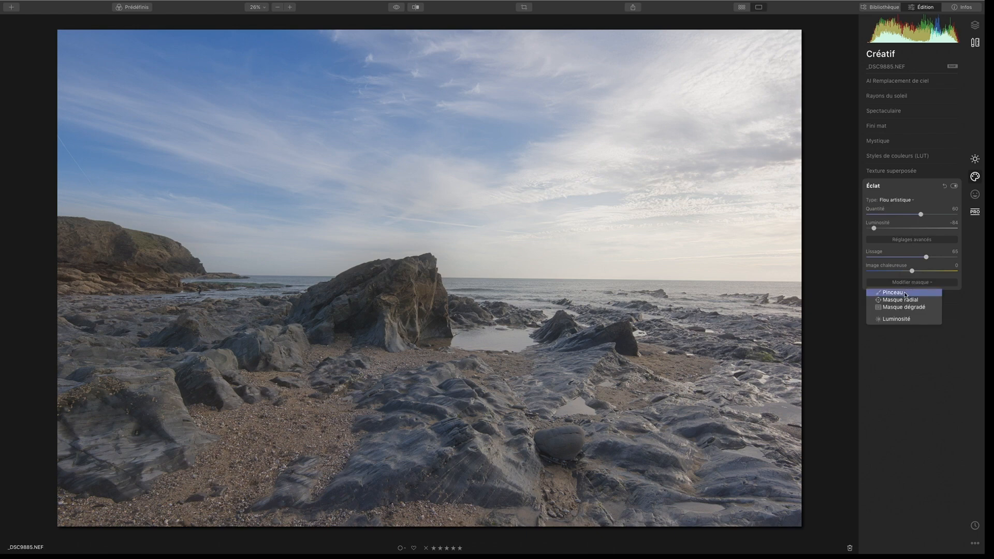
left_click(905, 293)
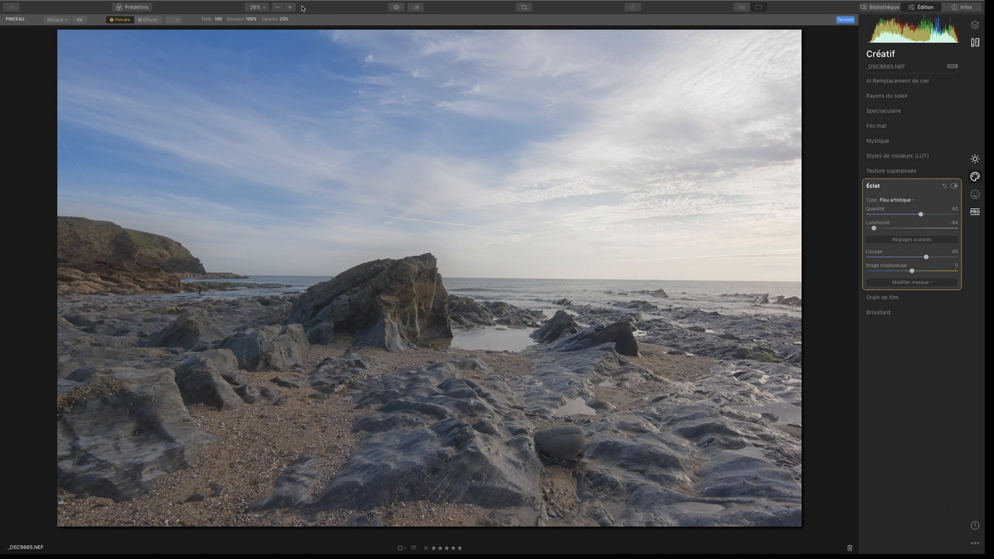
left_click(283, 20)
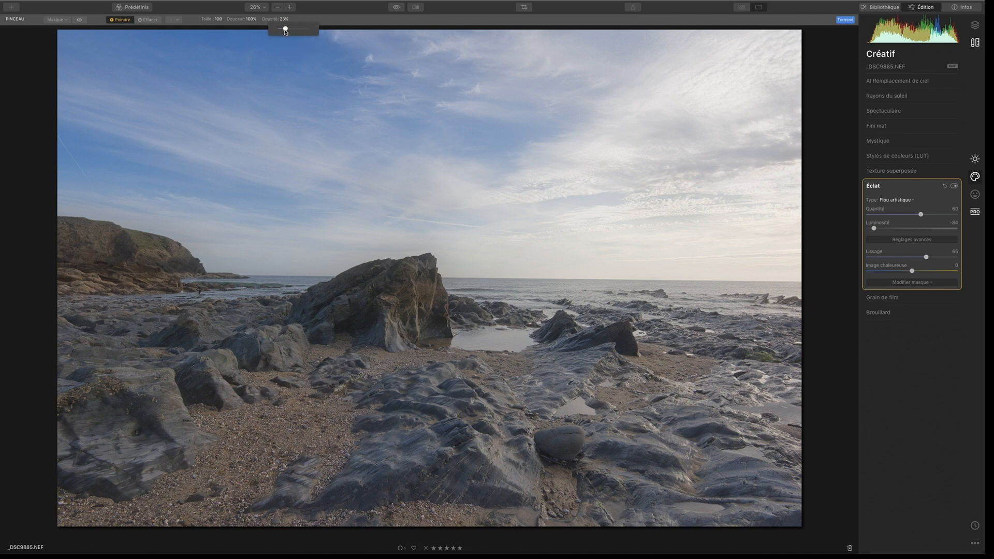
left_click_drag(285, 29, 281, 29)
left_click(638, 202)
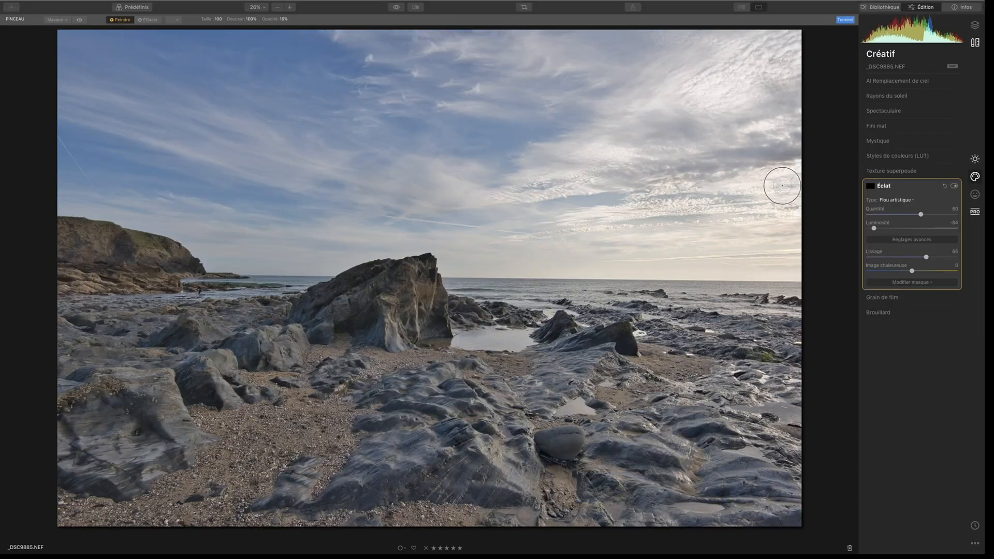
left_click_drag(688, 39, 776, 44)
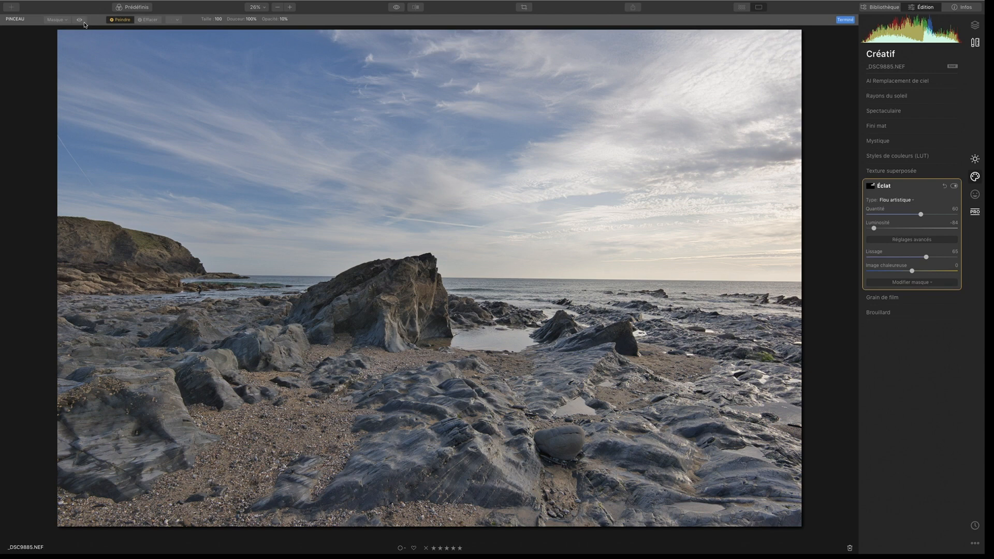
- Inspect the painted Éclat mask overlay over the clouds and compare the photo with the effect off and on
left_click(80, 20)
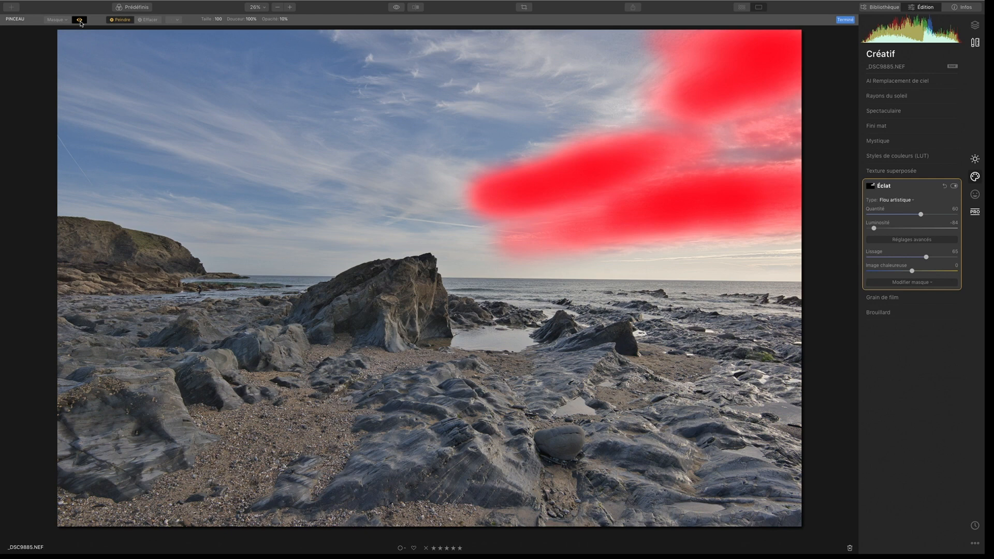
left_click(80, 20)
left_click(80, 20)
left_click(80, 20)
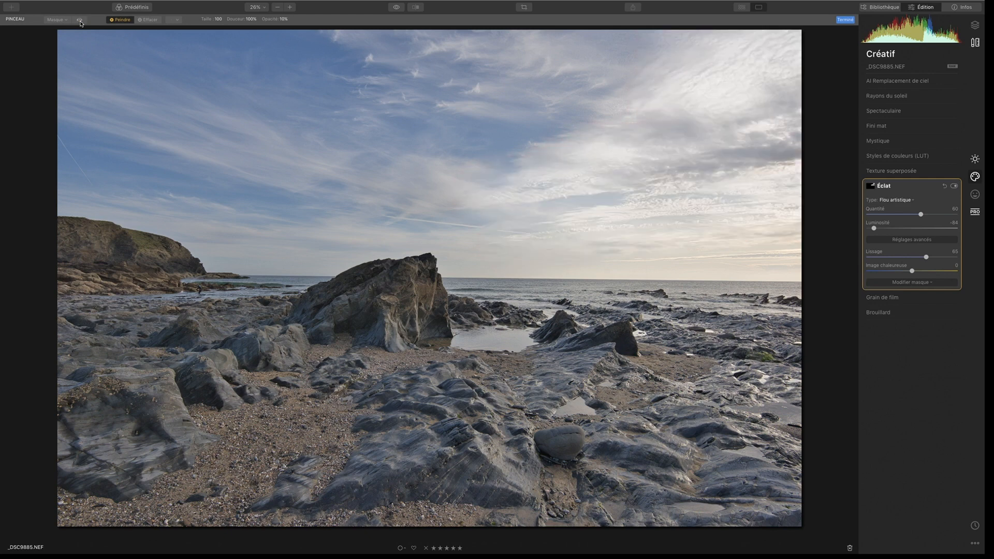
left_click(954, 187)
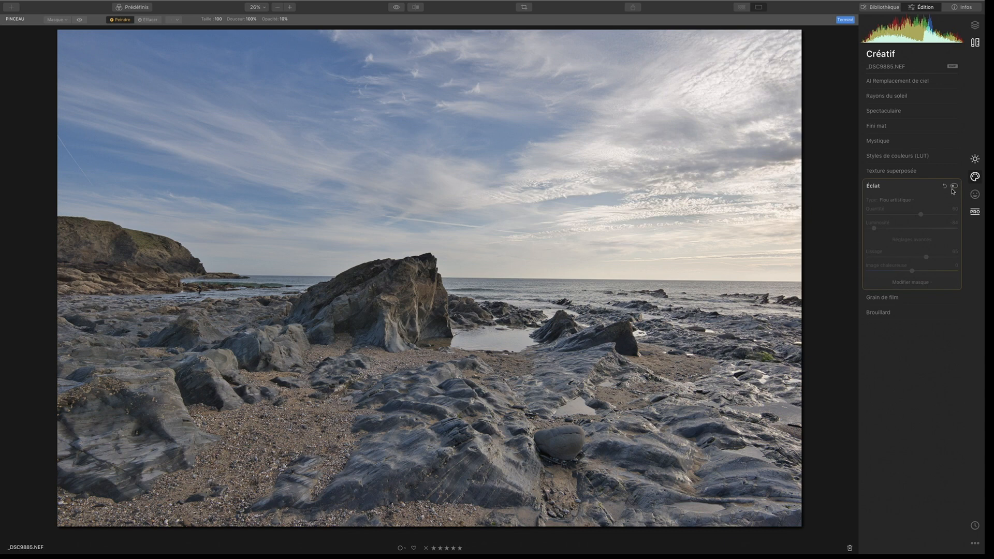
left_click(954, 187)
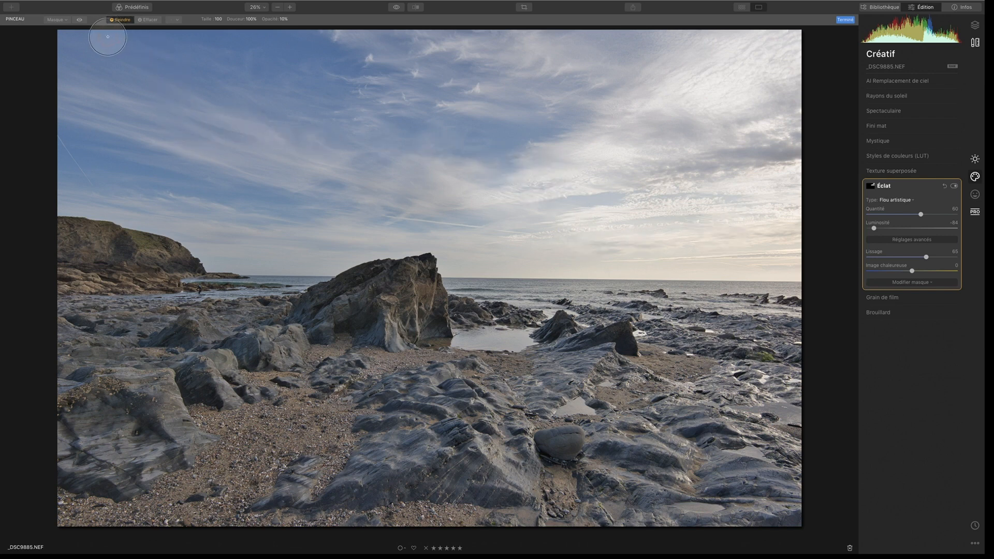
- Try softening the Éclat mask with a Progressivité of 593 and compare its overlay with the photo
left_click(79, 20)
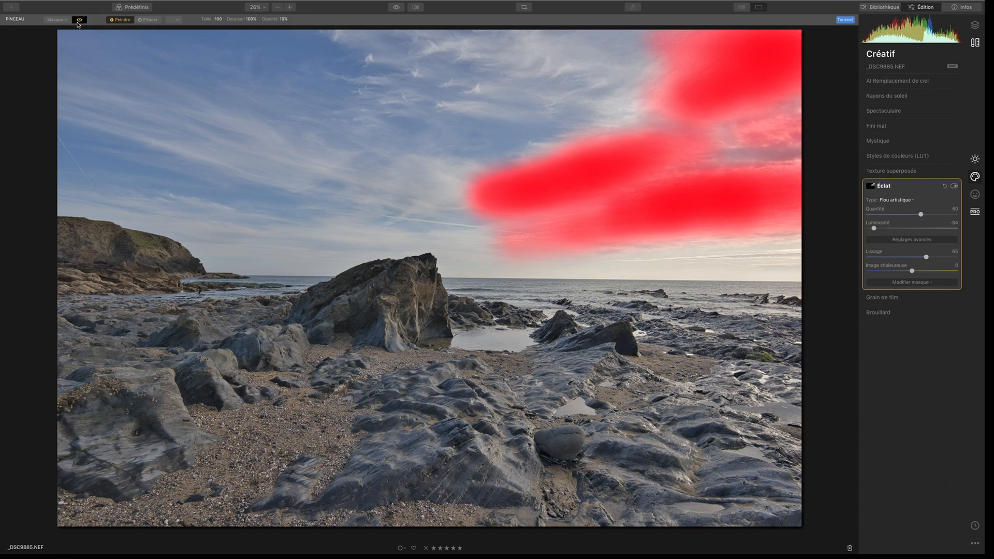
left_click(79, 20)
left_click(64, 21)
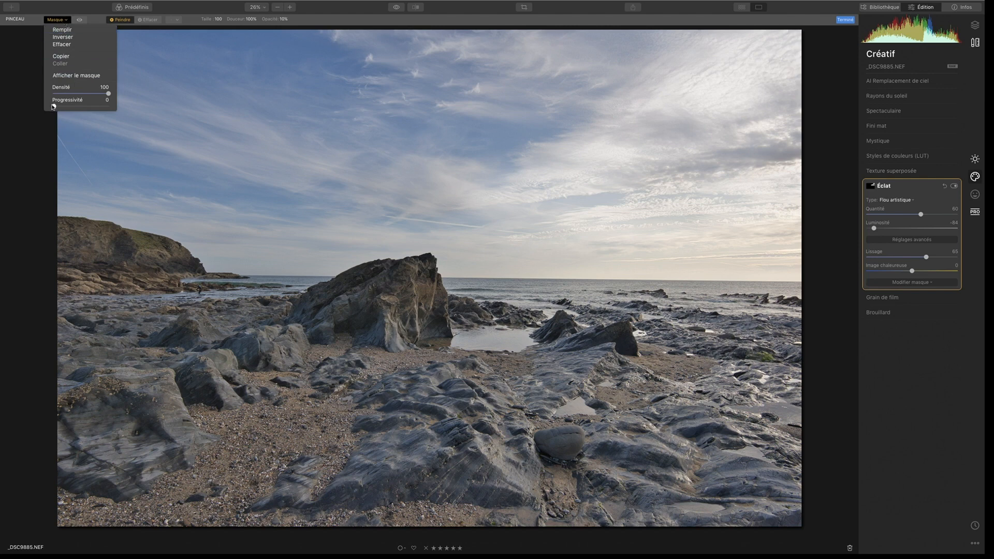
left_click_drag(56, 106, 104, 111)
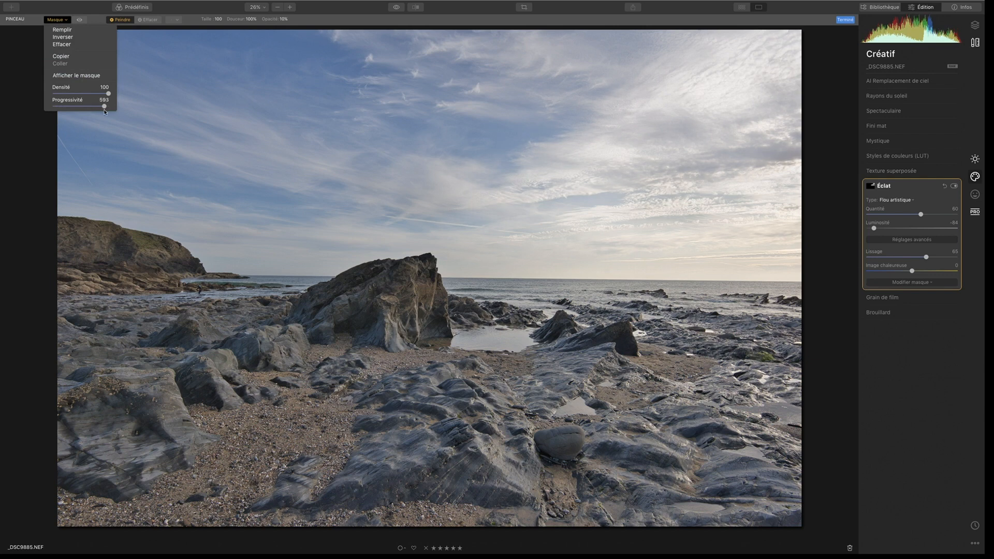
left_click(80, 21)
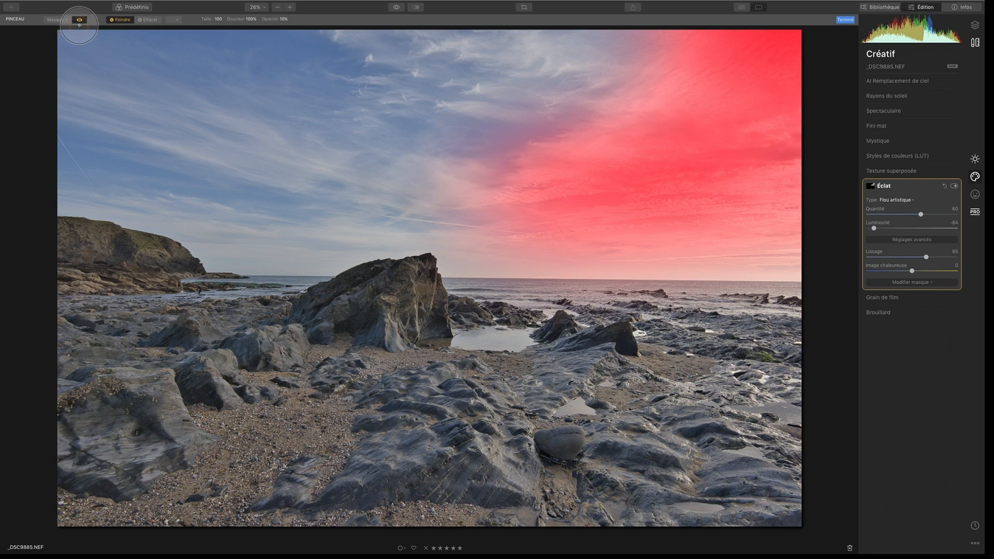
left_click(80, 21)
left_click(79, 21)
left_click(79, 22)
left_click(79, 22)
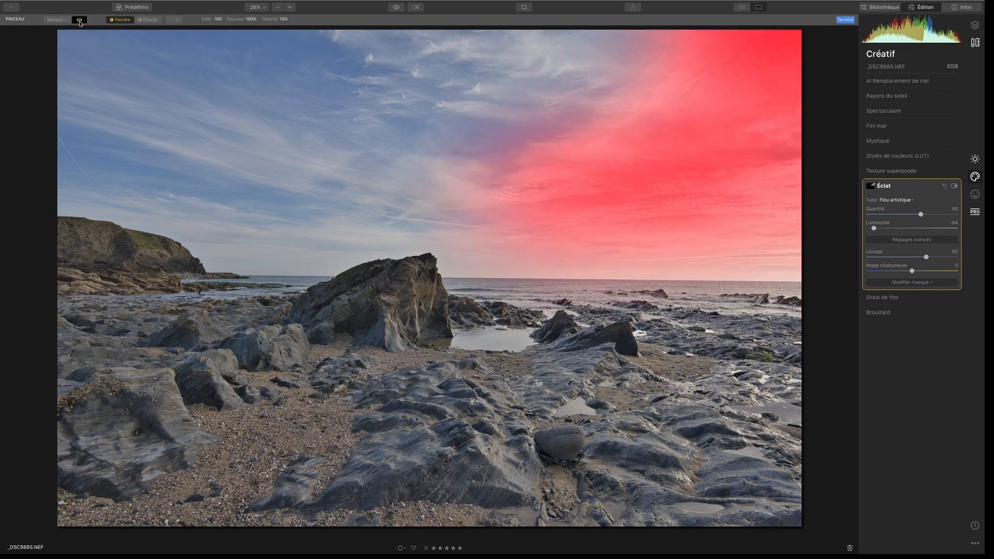
left_click(79, 22)
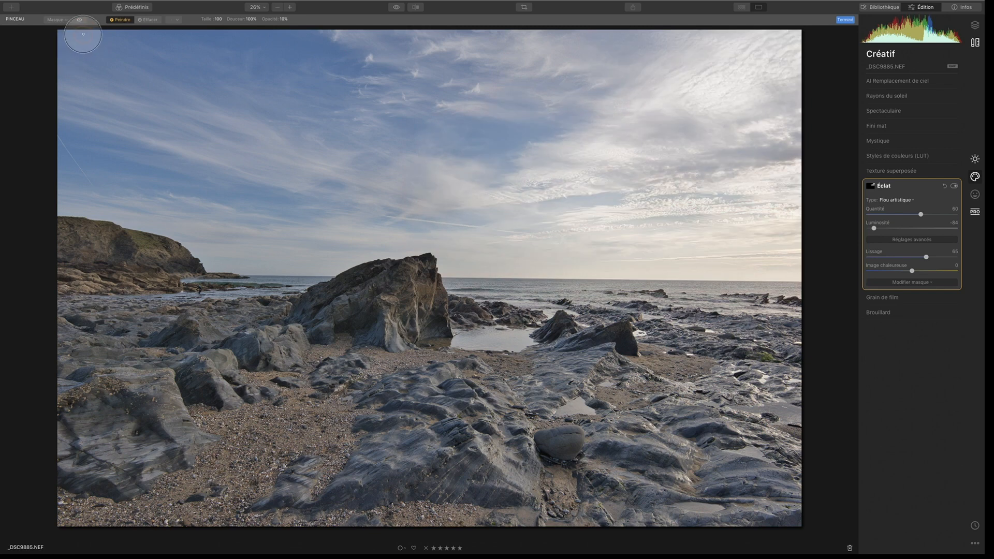
- Set the Éclat mask's Progressivité to 58 and check its overlay over the clouds
left_click(57, 20)
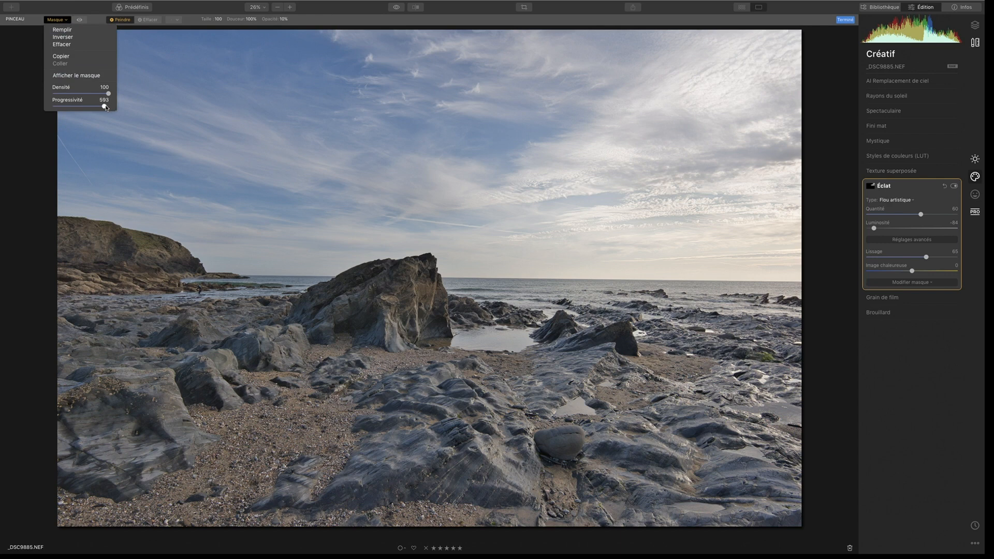
mouse_move(103, 107)
left_mouse_down()
mouse_move(50, 111)
mouse_move(106, 105)
mouse_move(86, 108)
left_mouse_up()
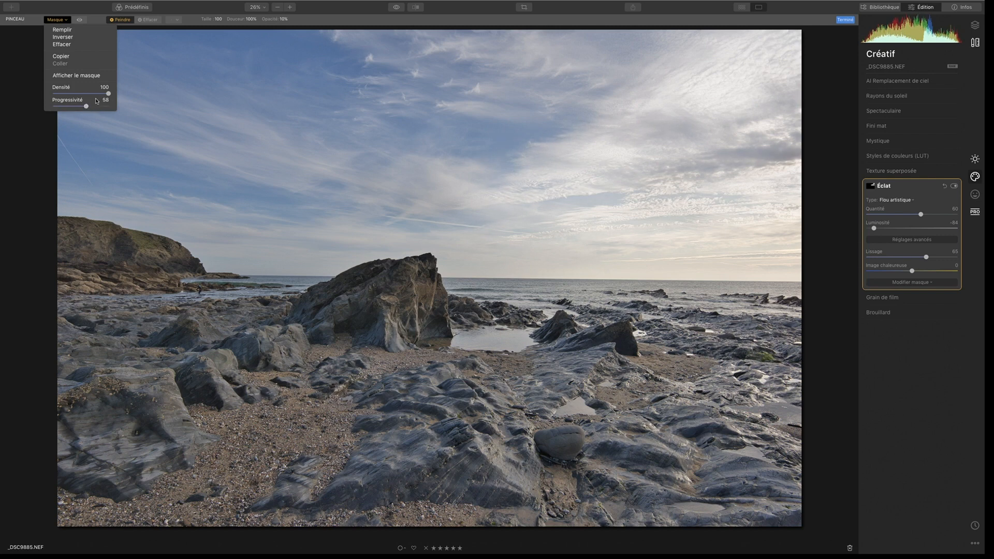
left_click(79, 21)
left_click(78, 22)
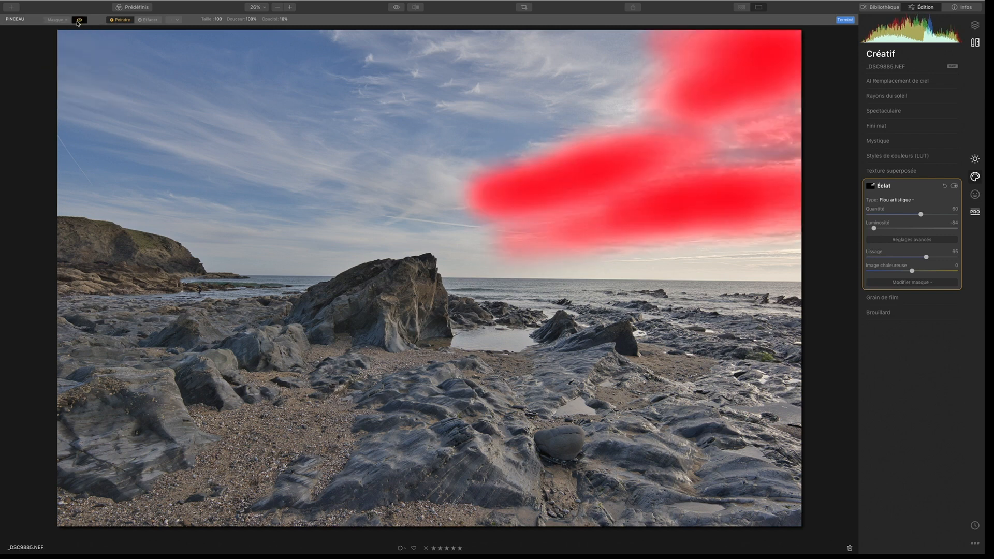
left_click(77, 22)
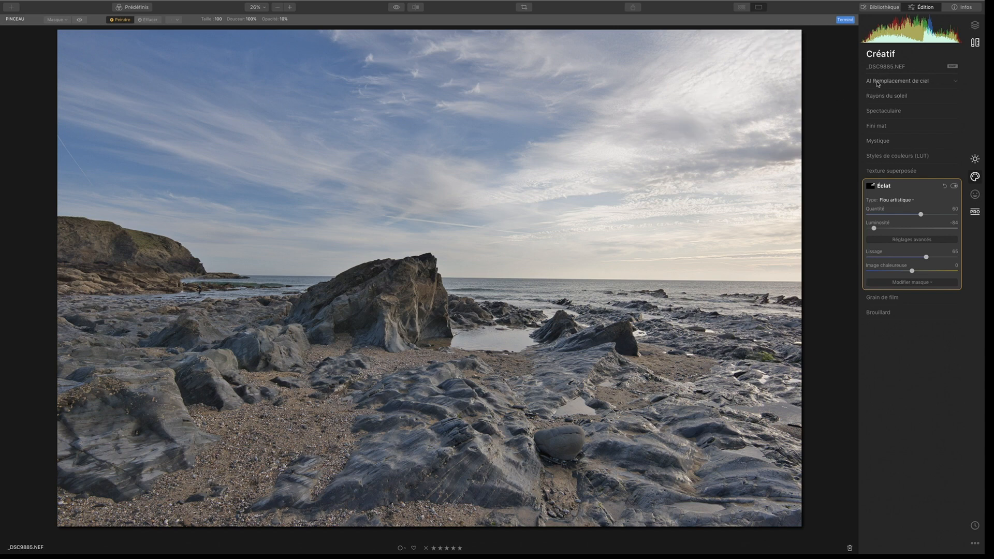
- Warm the photo by setting the white balance preset in the Lumière basic adjustments to Ombré
left_click(975, 24)
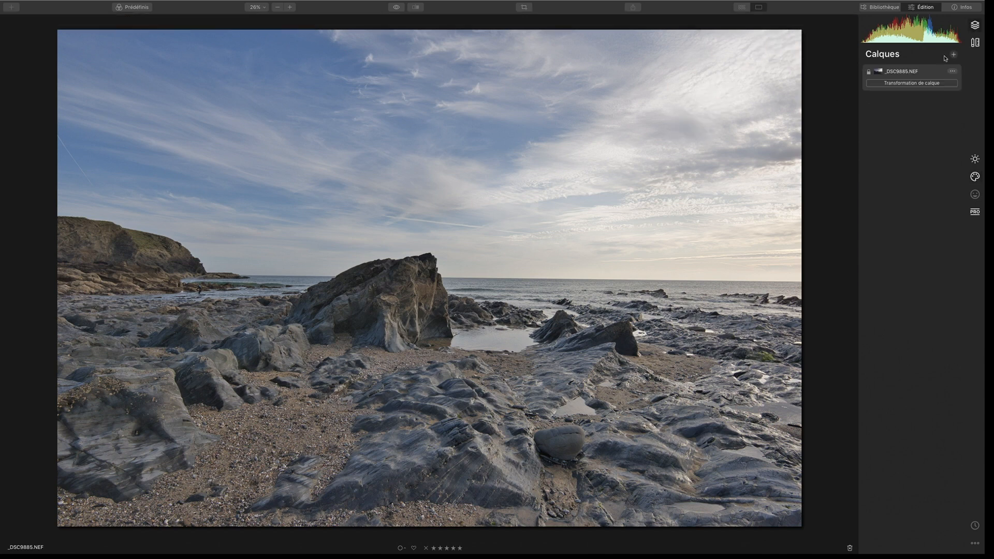
left_click(975, 159)
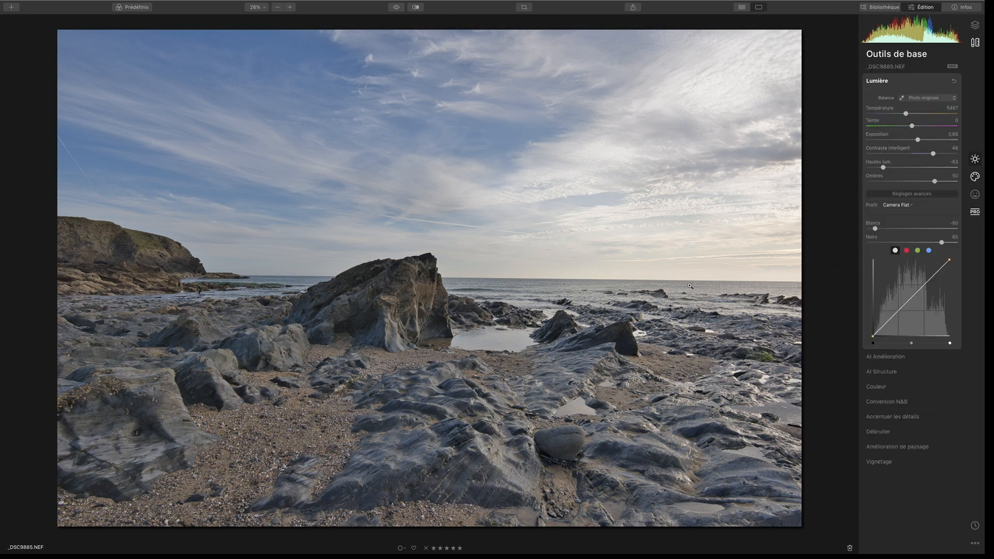
left_click(935, 98)
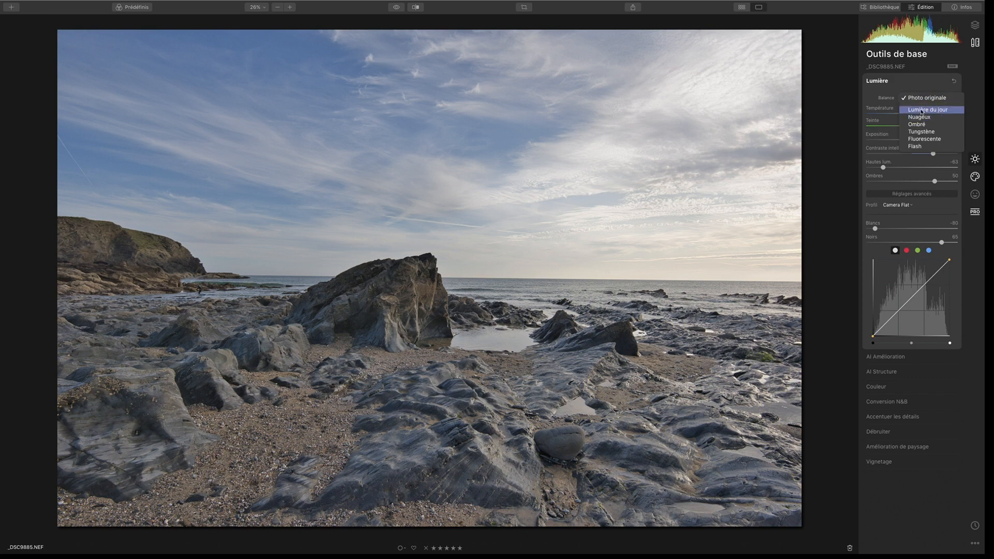
left_click(920, 118)
left_click(927, 98)
left_click(924, 112)
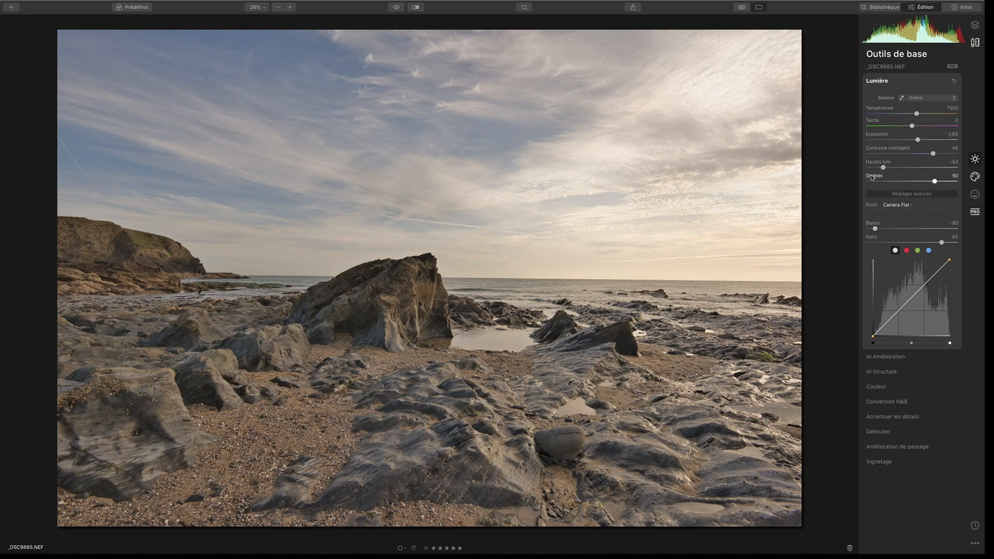
- Try sampling the white balance from the clouds with the eyedropper, and return the tone curve's black point to its base
left_click(902, 98)
left_click_drag(872, 335, 520, 241)
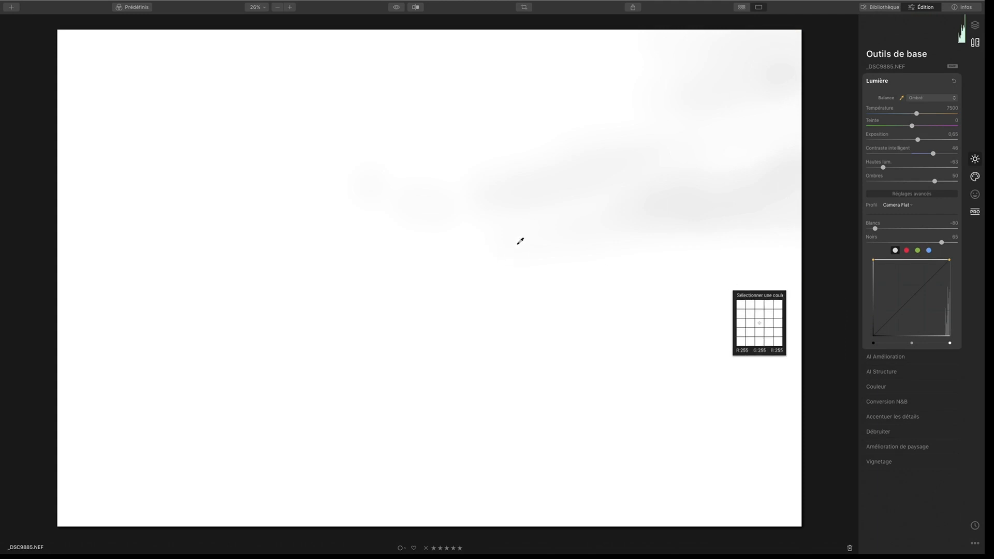
left_click(517, 196)
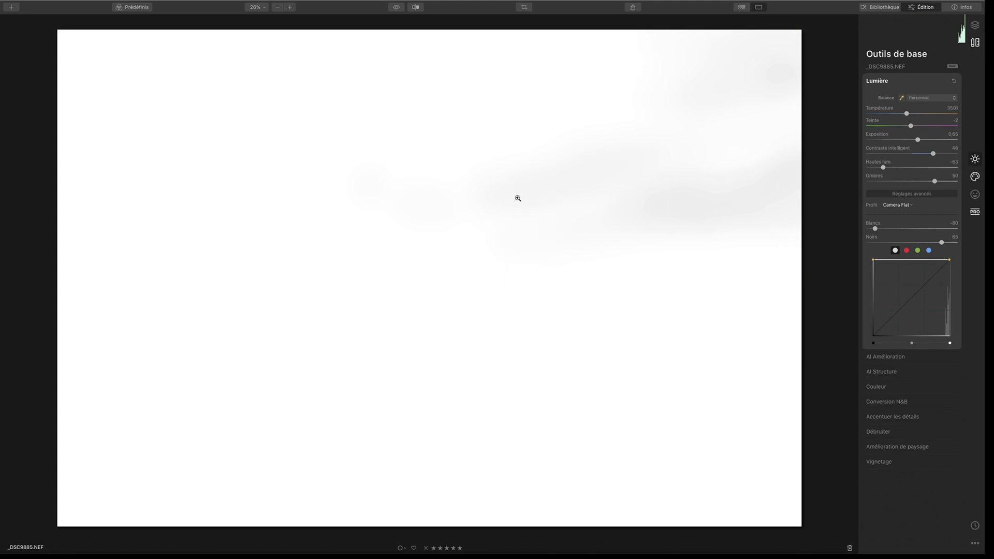
left_click_drag(874, 263, 868, 356)
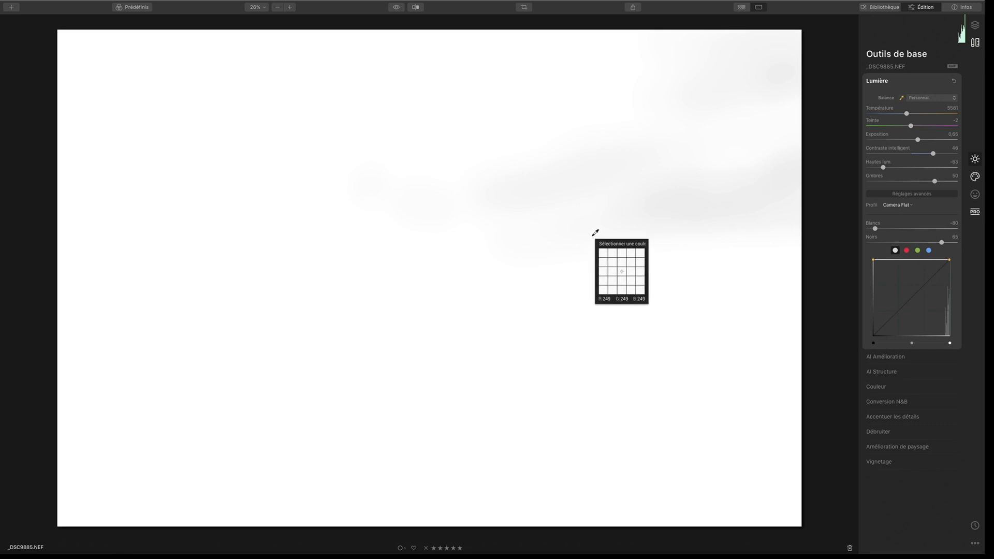
left_click_drag(873, 261, 873, 335)
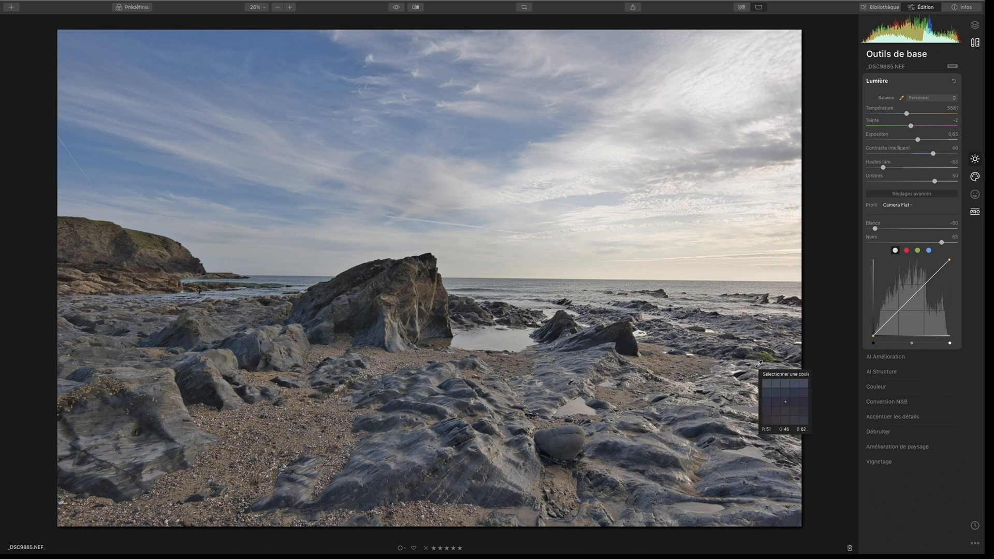
- Set the white balance preset to Ombré and turn off the color-sampling eyedropper
left_click(940, 98)
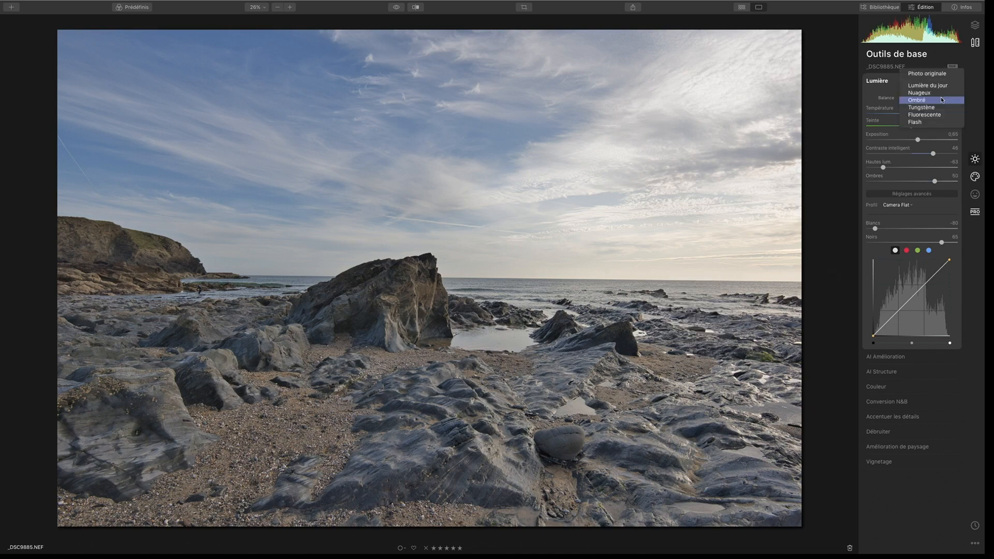
left_click(934, 100)
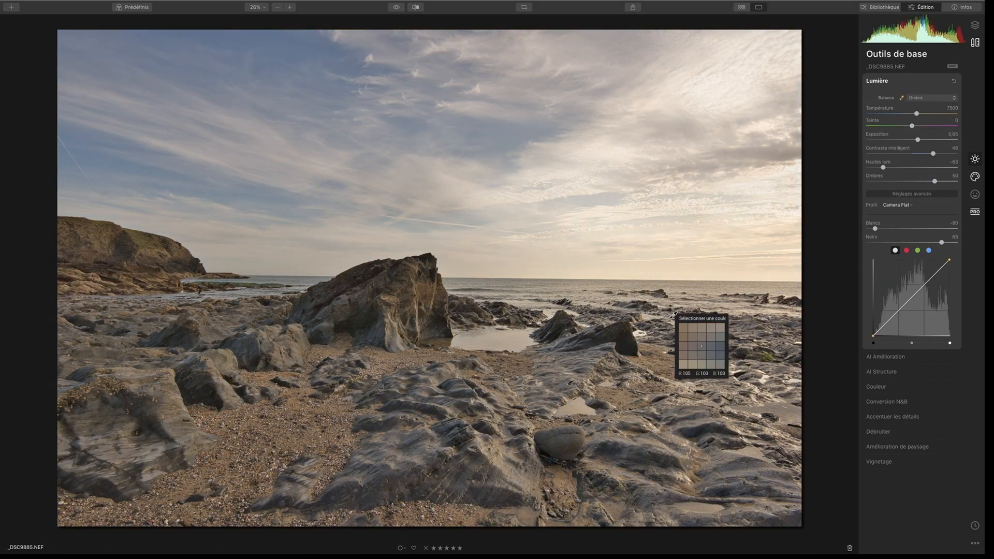
left_click(900, 101)
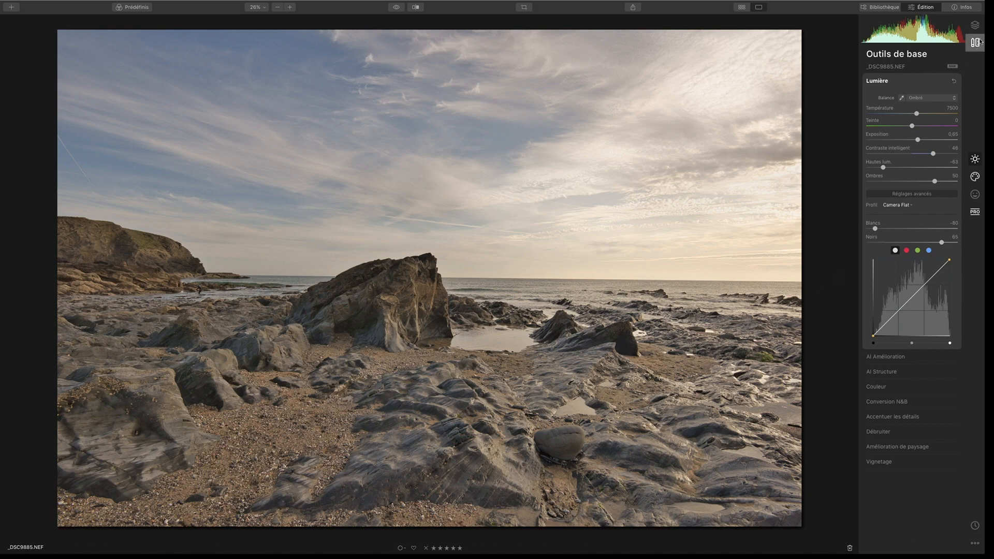
- Straighten the horizon by rotating the crop to about -0.78° and apply the crop
left_click(524, 7)
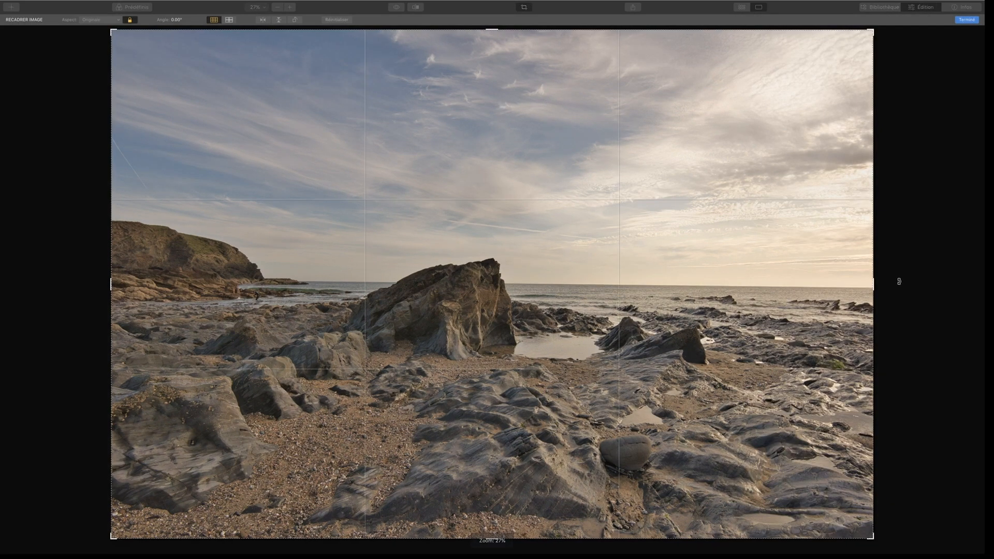
mouse_move(893, 281)
left_mouse_down()
mouse_move(888, 273)
mouse_move(898, 270)
mouse_move(886, 284)
mouse_move(879, 270)
mouse_move(887, 275)
left_mouse_up()
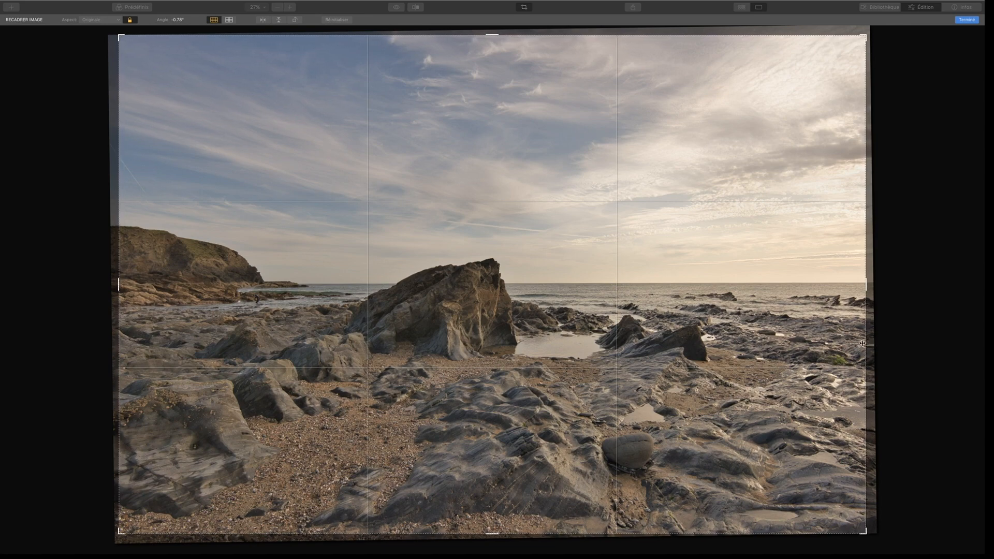
key("Return")
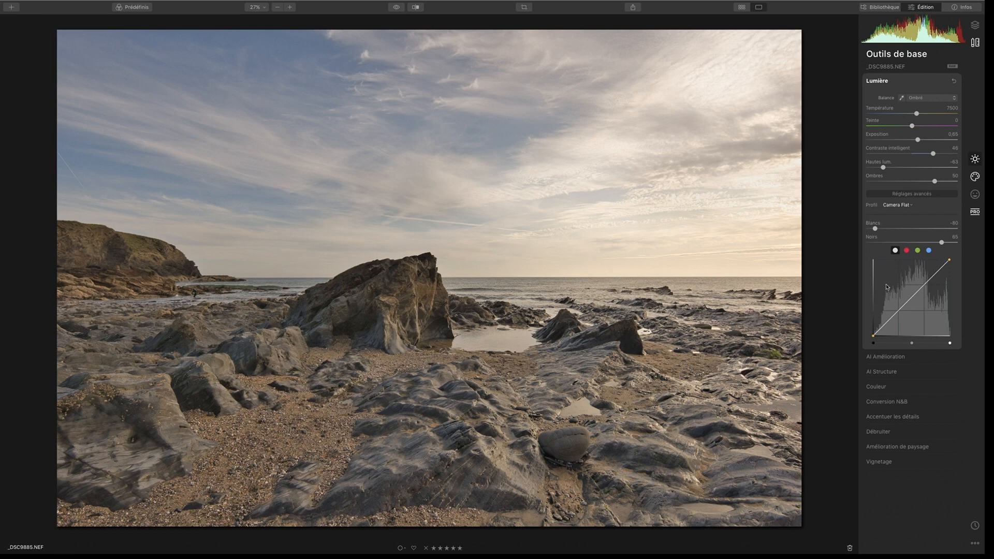
- Enhance the texture of the rocks and clouds by setting the AI Structure Quantité to 55
left_click(896, 372)
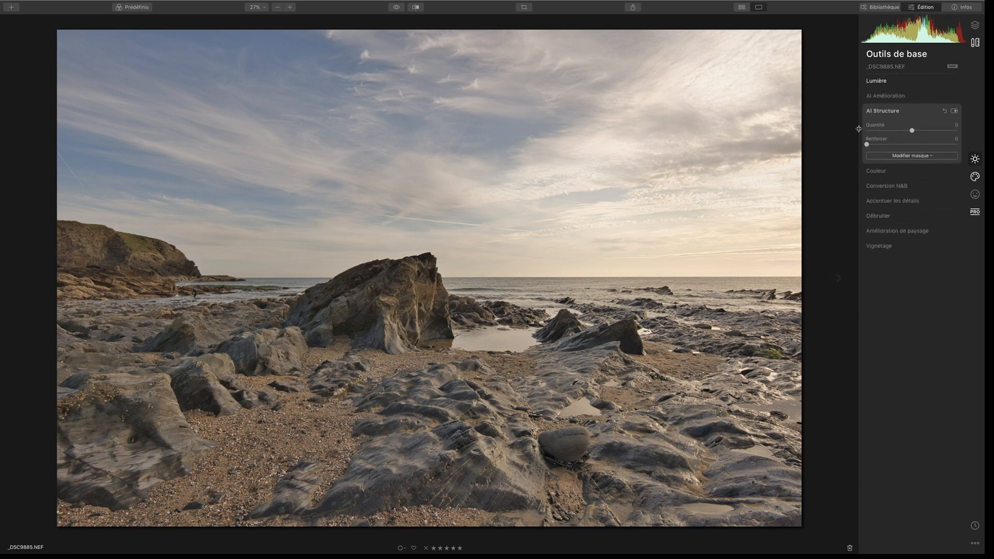
left_click_drag(911, 130, 937, 131)
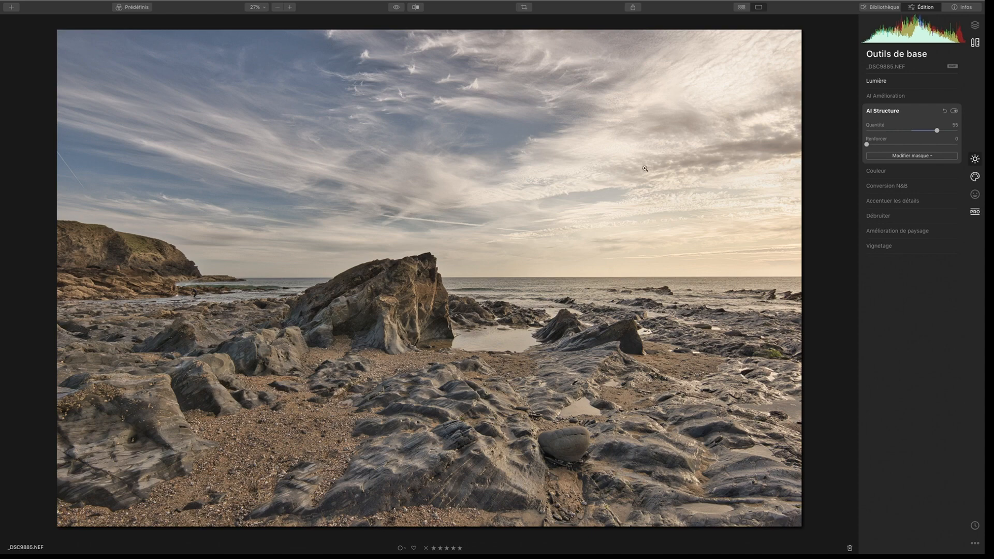
- Add a new adjustment layer above the base photo
left_click(975, 25)
left_click(954, 54)
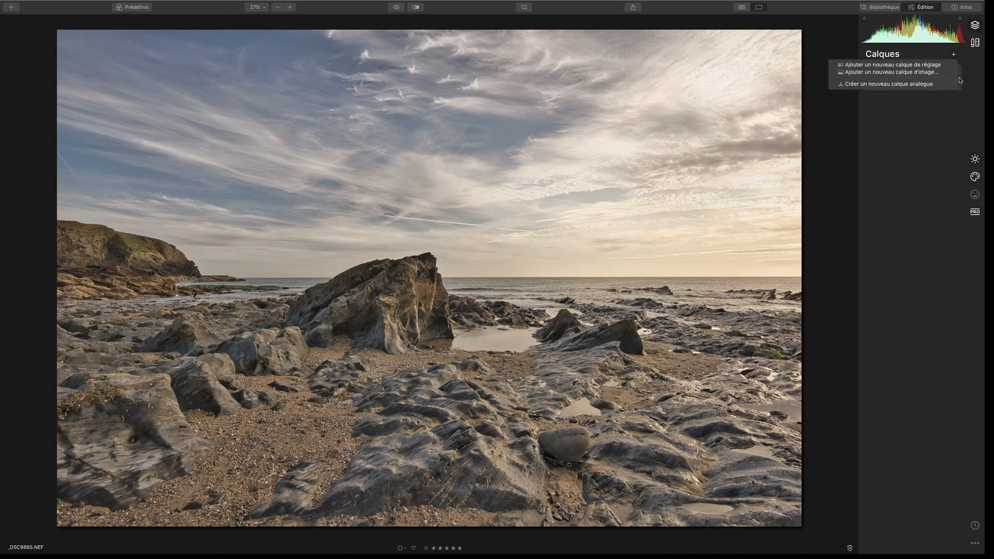
left_click(915, 66)
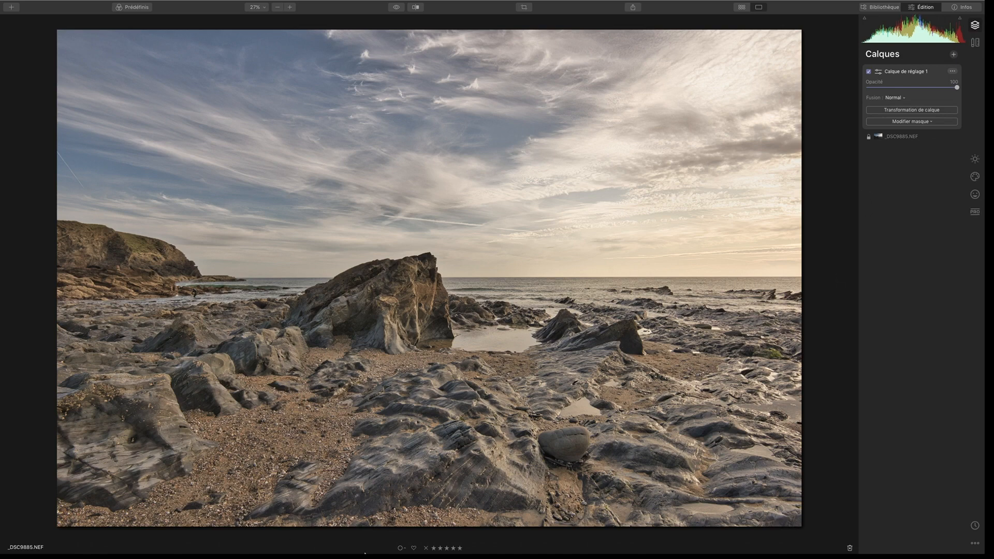
- Display the Luminosity presets for the adjustment layer and look over the gallery of preset collections
left_click(134, 7)
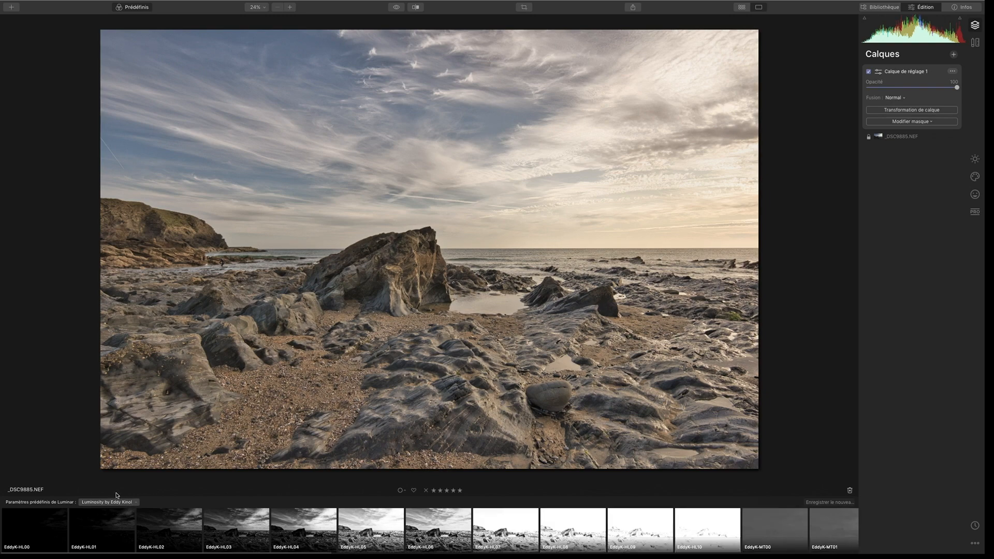
left_click(131, 502)
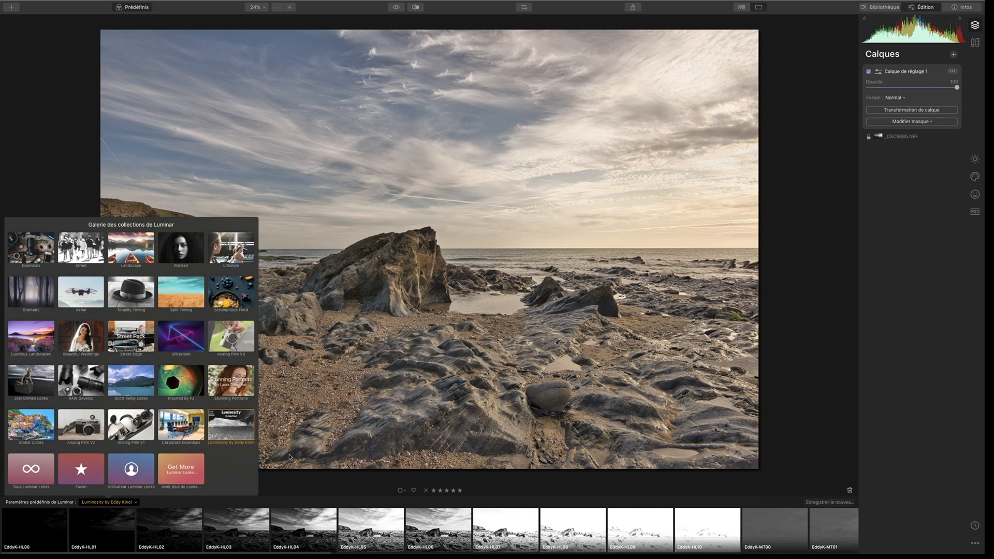
left_click(299, 475)
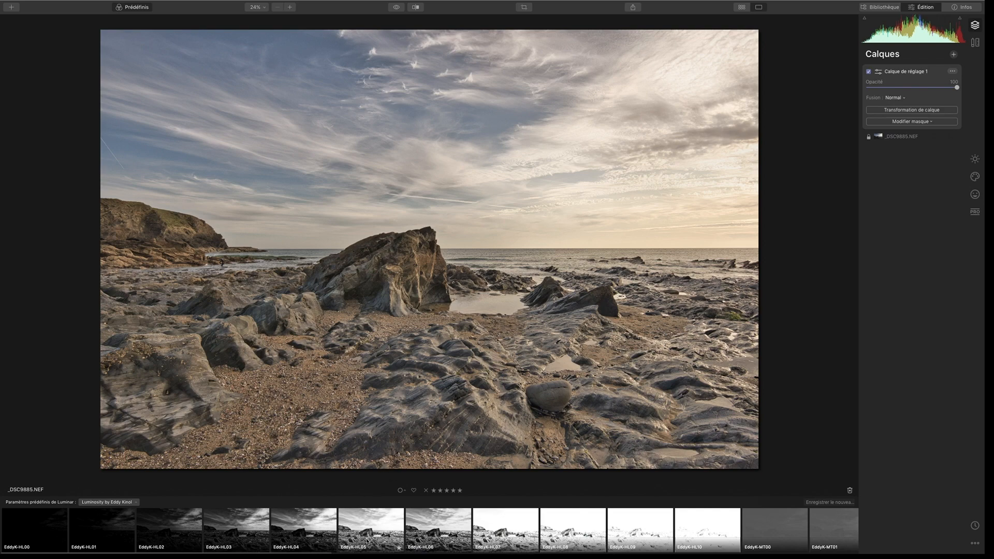
- Apply the SH07 luminosity preset to the adjustment layer and give the layer a luminosity mask
mouse_move(308, 557)
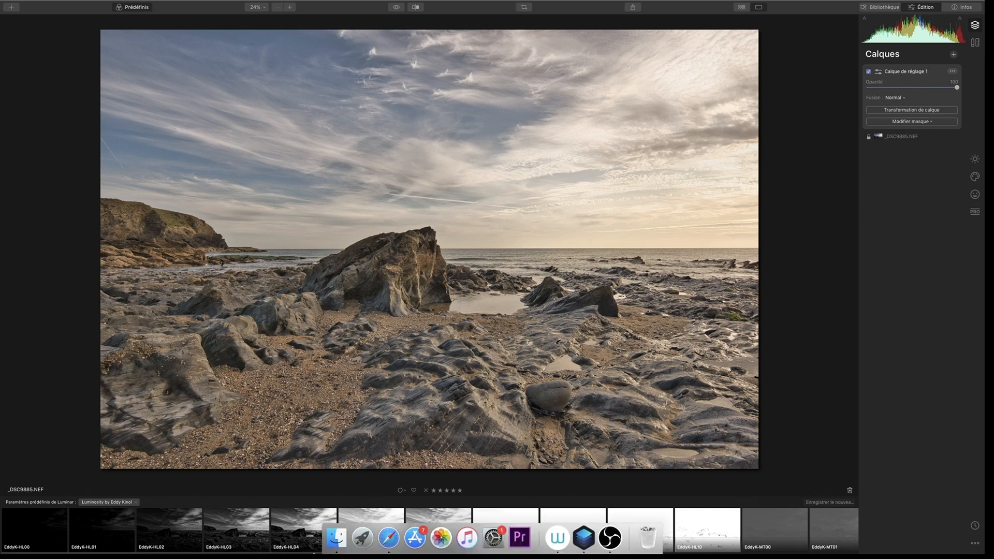
scroll(843, 537, "right", 15)
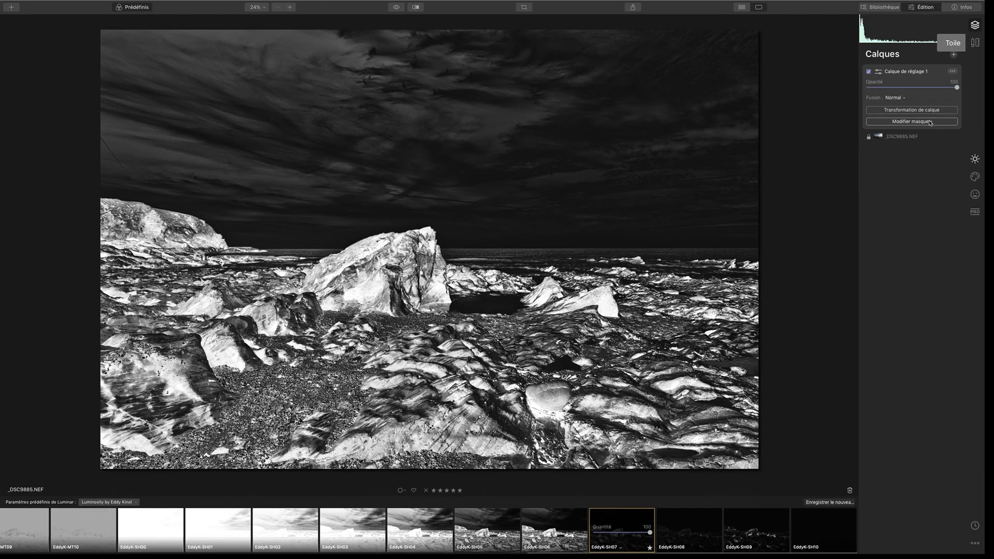
left_click(932, 122)
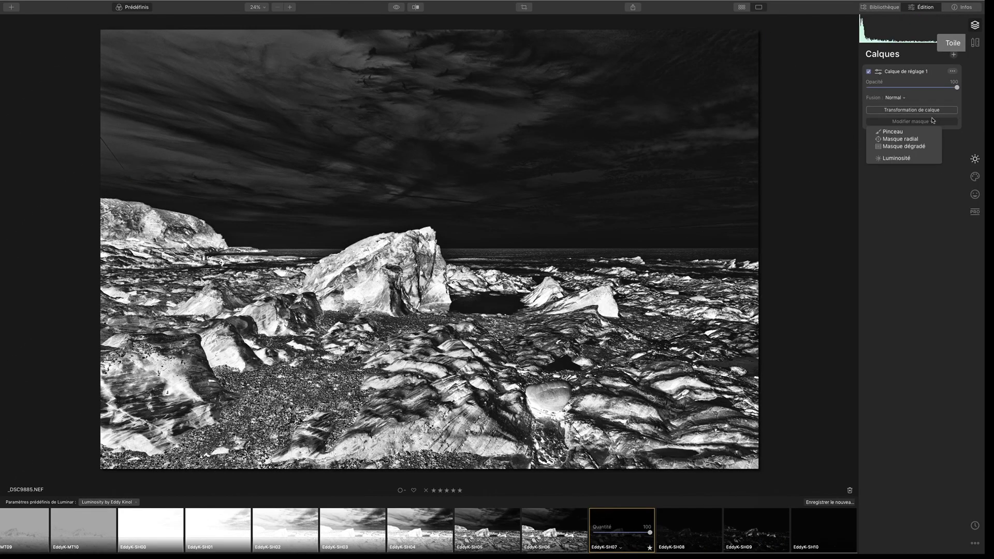
left_click(909, 158)
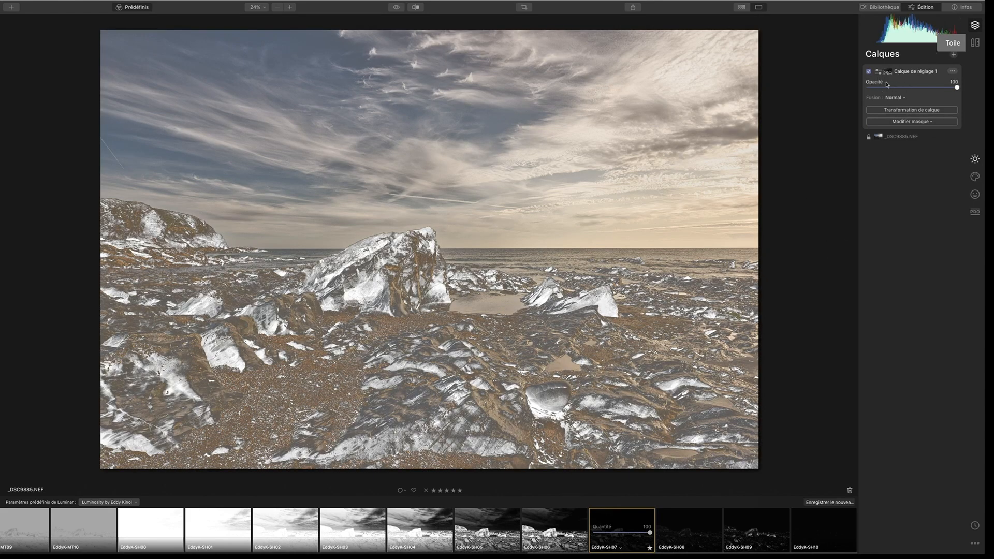
- Copy the shadow mask from the adjustment layer, then delete that layer
right_click(890, 74)
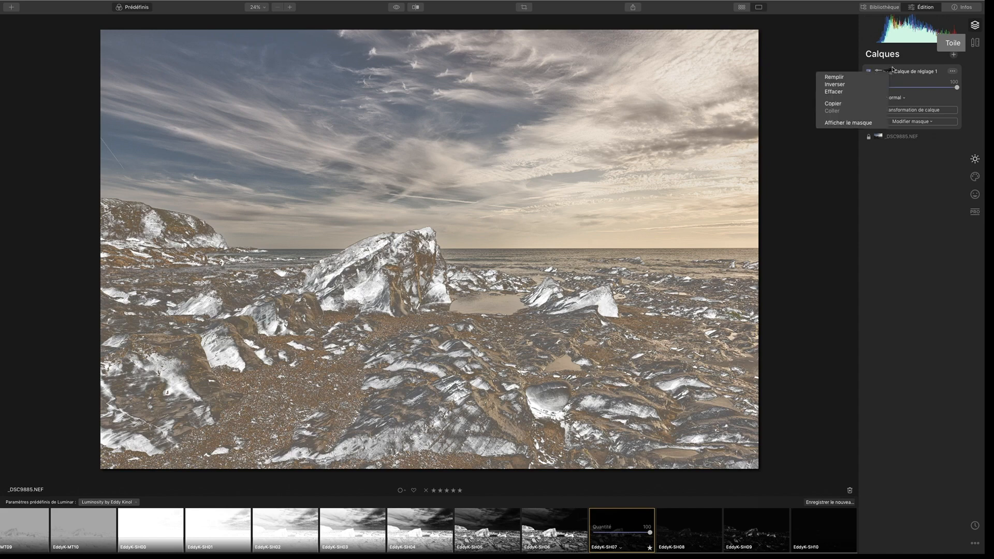
left_click(850, 103)
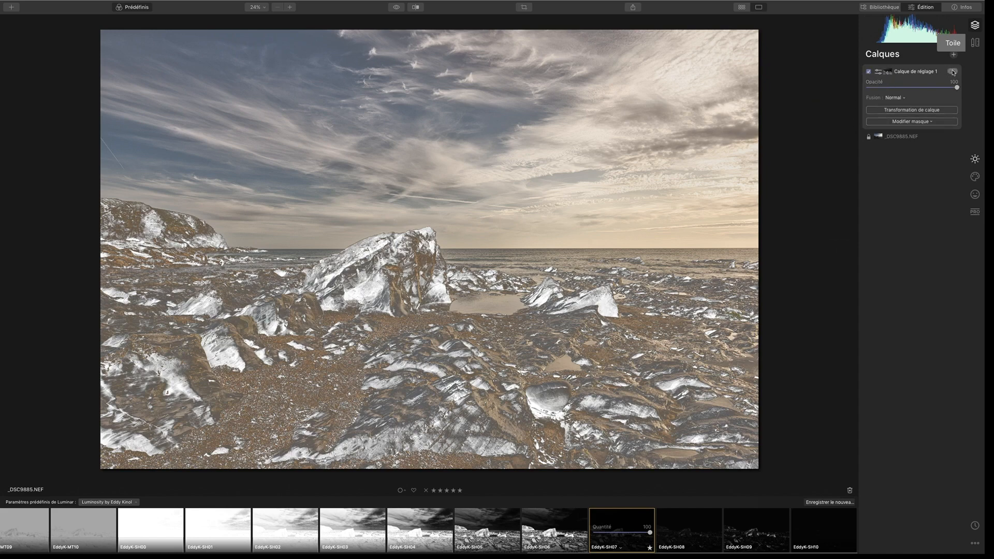
left_click(952, 71)
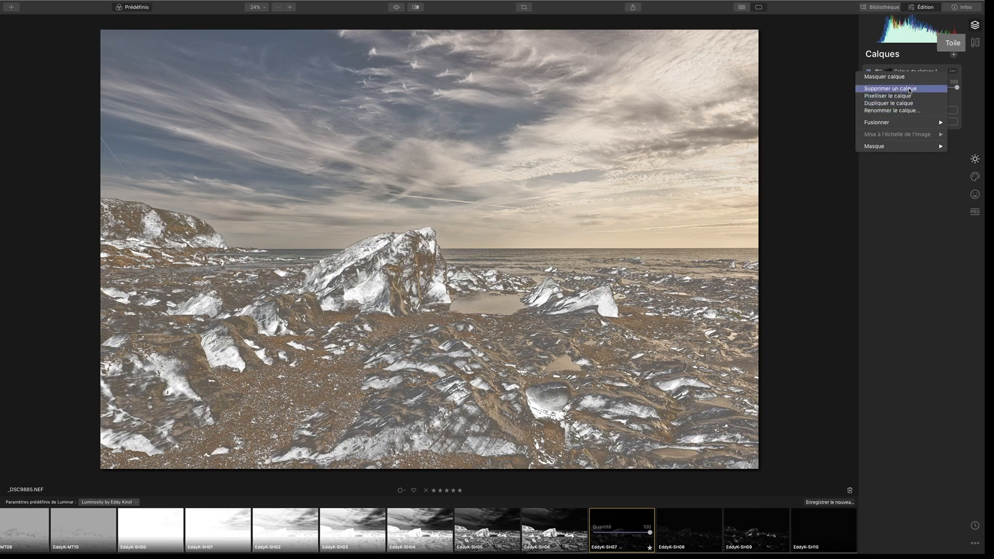
left_click(910, 89)
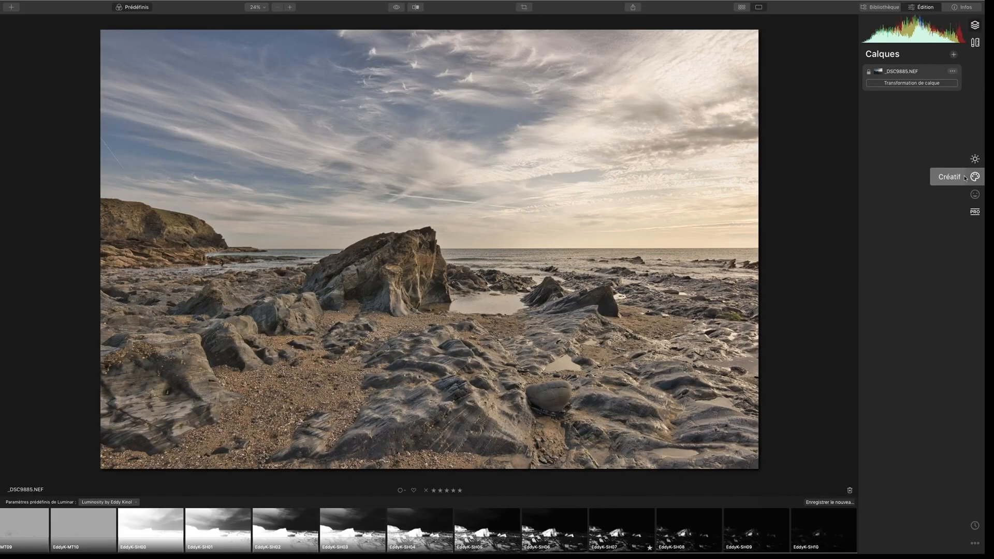
- Start a brush mask on the base photo's AI Structure and paste the copied shadow mask into it
left_click(968, 162)
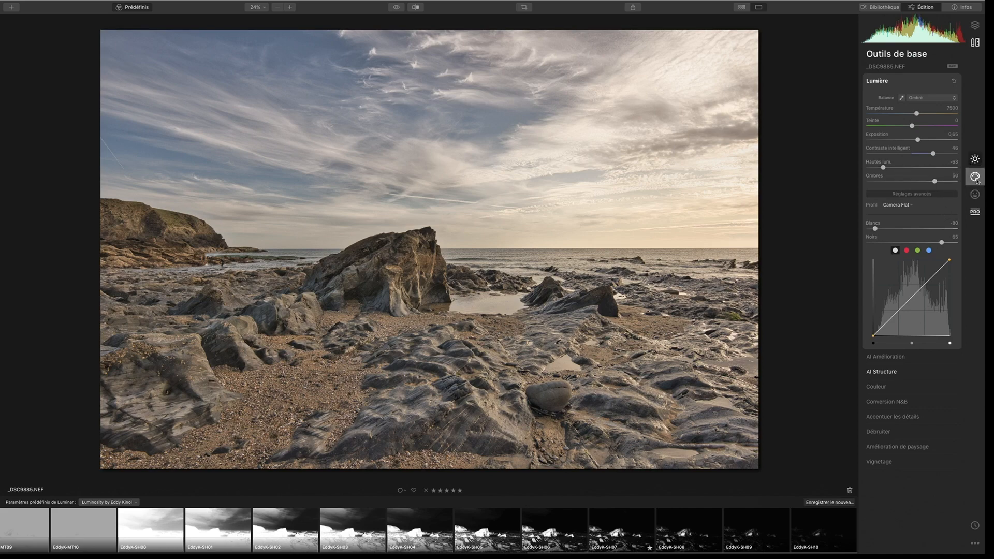
left_click(883, 371)
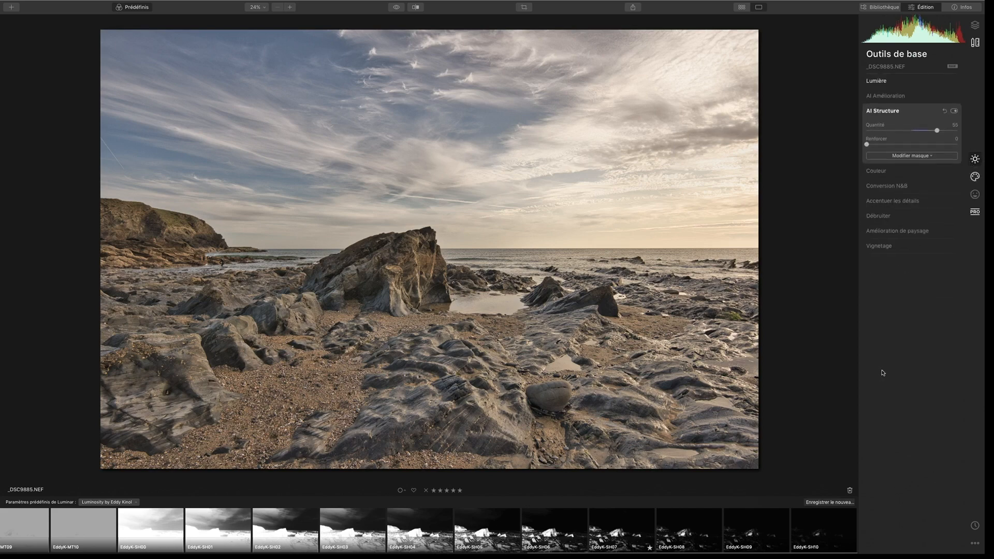
left_click(910, 156)
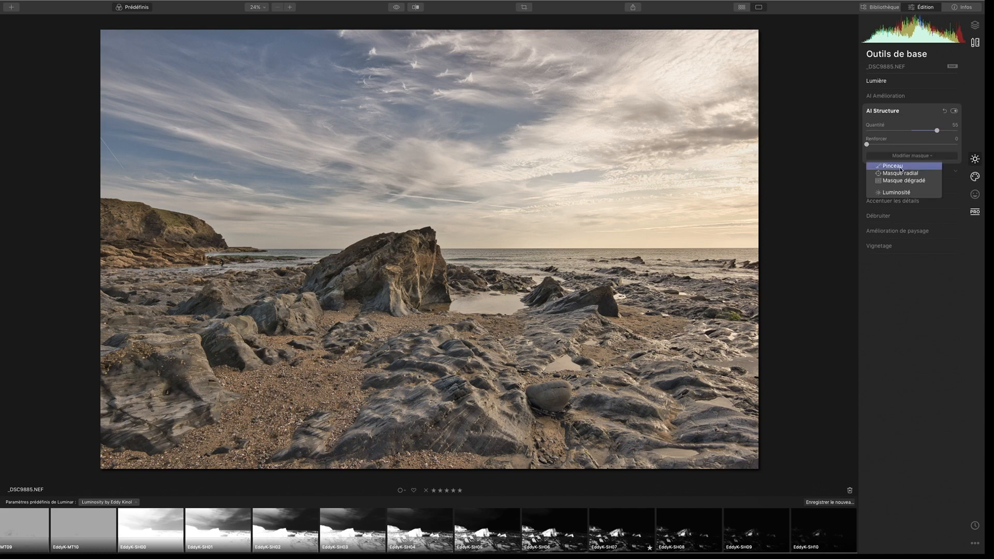
left_click(900, 167)
mouse_move(407, 283)
left_mouse_down()
mouse_move(410, 267)
mouse_move(402, 292)
left_mouse_up()
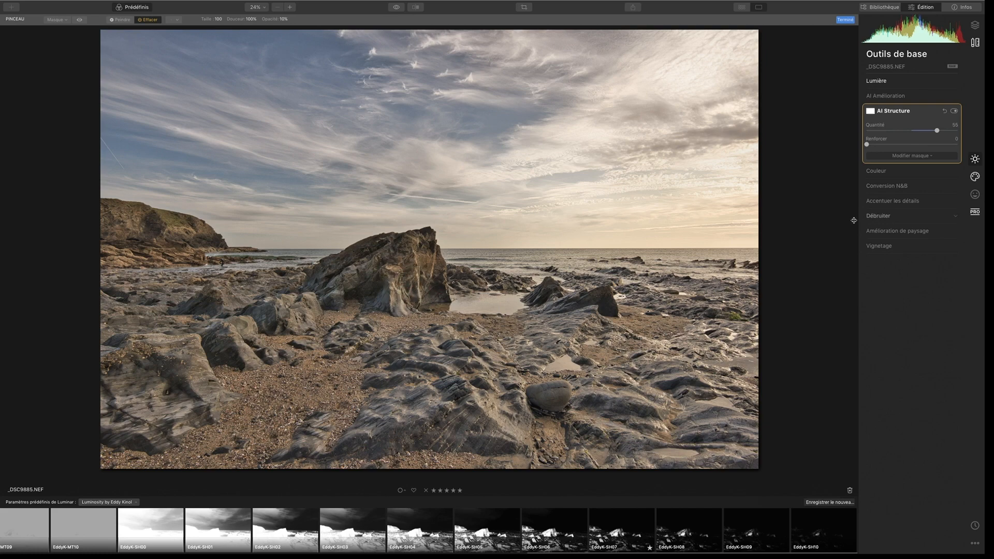
right_click(871, 114)
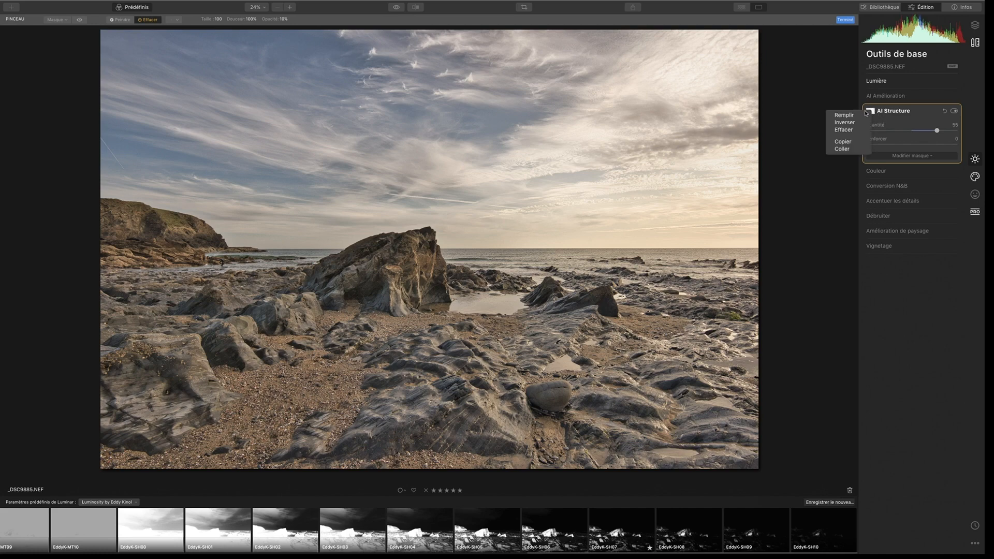
left_click(851, 150)
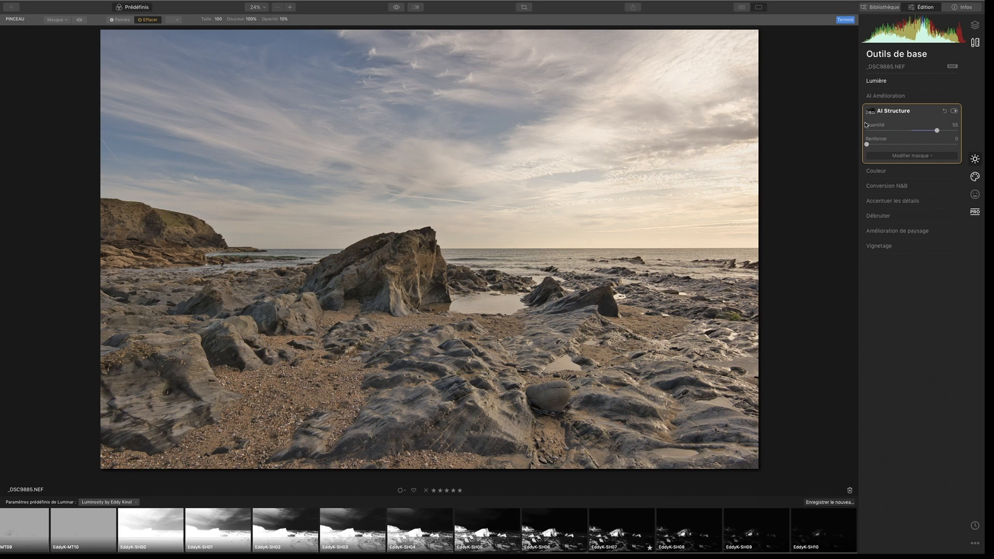
- Strengthen the masked AI Structure by setting Quantité to 100 and Renforcer to 67
left_click(954, 111)
left_click_drag(942, 131, 964, 135)
left_click_drag(871, 145, 930, 147)
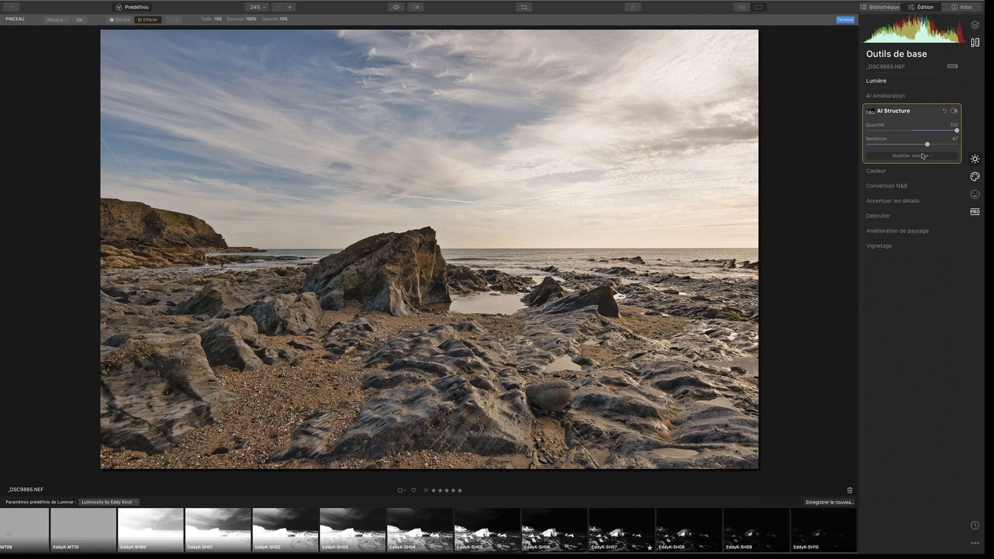
- Display the AI Structure mask over the photo to examine which areas it covers
left_click(914, 156)
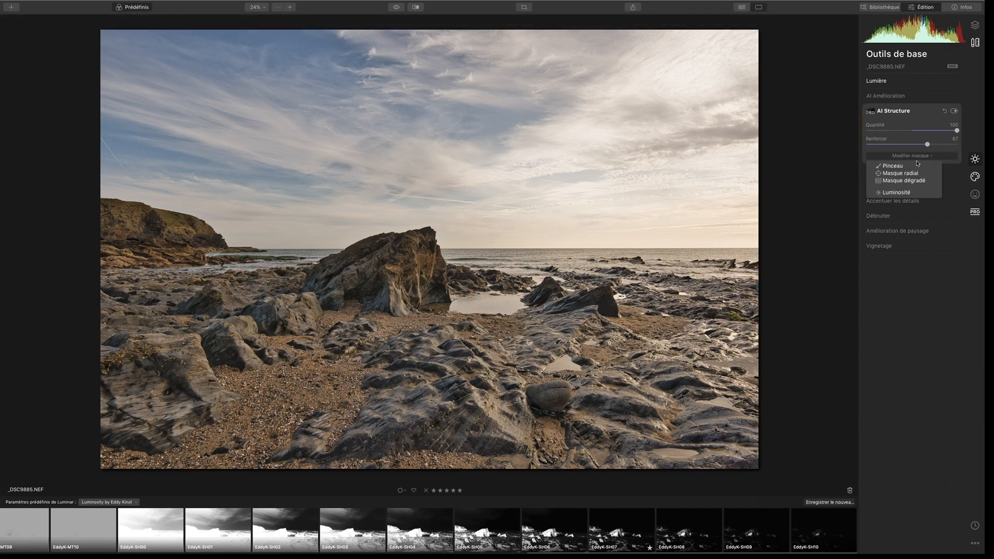
left_click(906, 166)
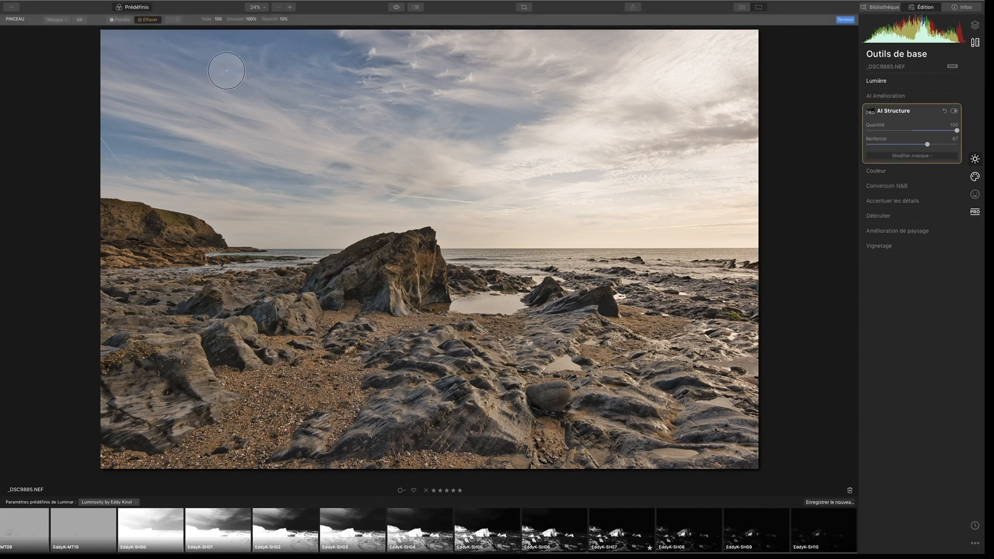
left_click(79, 19)
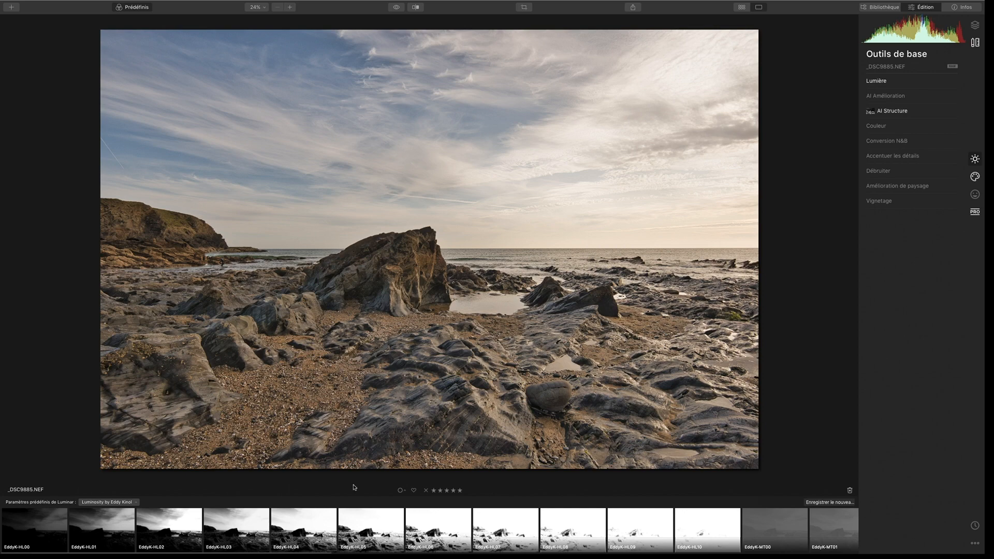
- Add a new adjustment layer, apply the HL03 luminosity preset and give the layer a luminosity mask
left_click(974, 24)
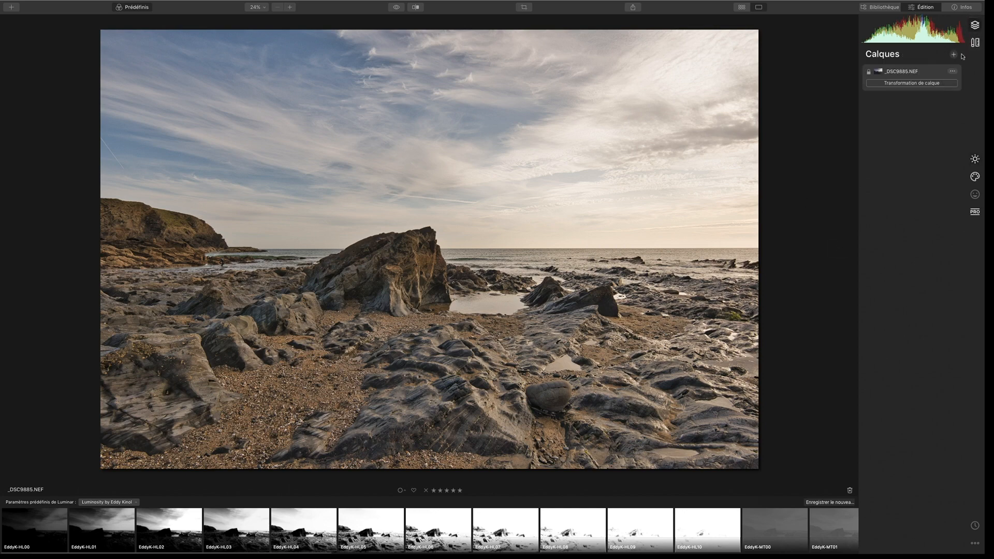
left_click(953, 55)
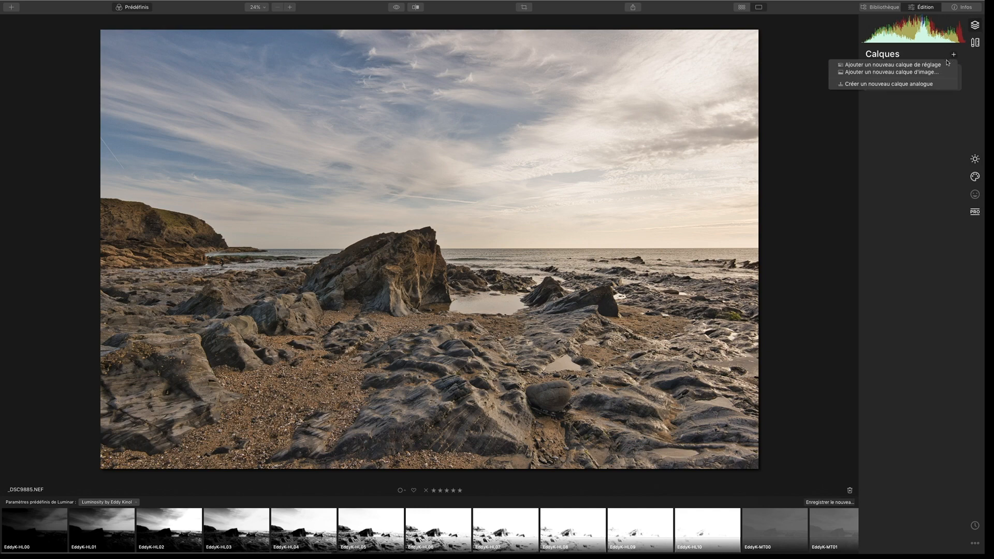
left_click(905, 65)
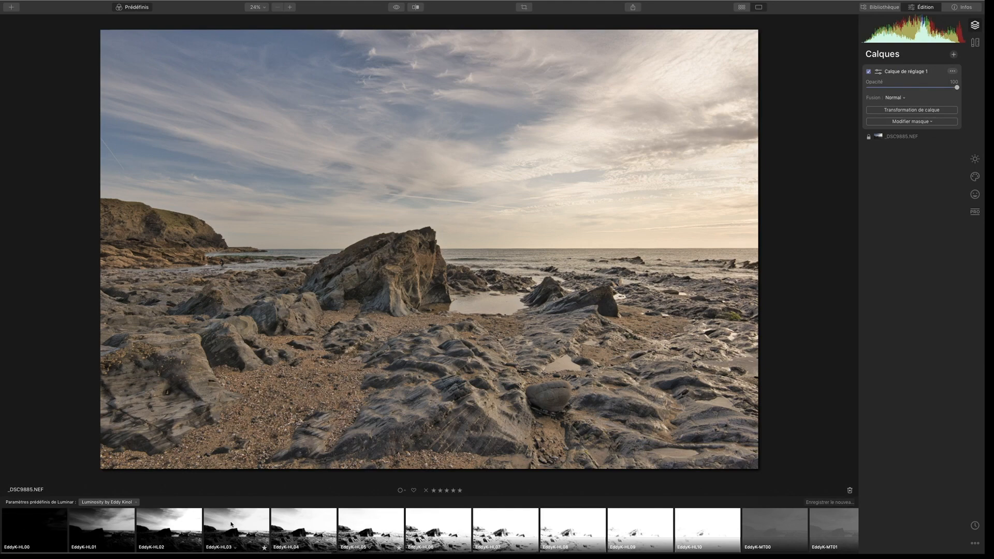
left_click(248, 523)
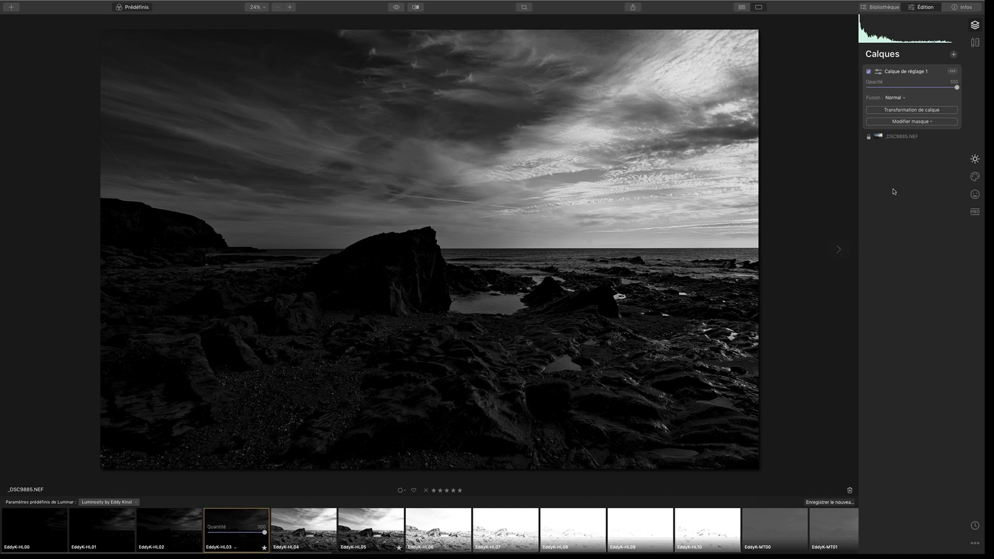
left_click(927, 123)
left_click(913, 158)
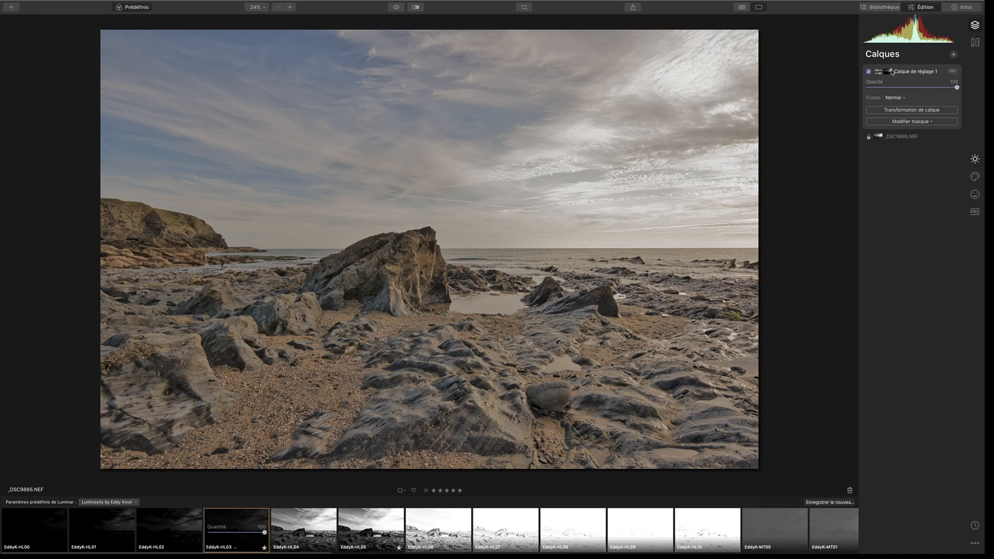
- Copy the highlight mask from the new adjustment layer, then delete that layer
left_click(892, 72)
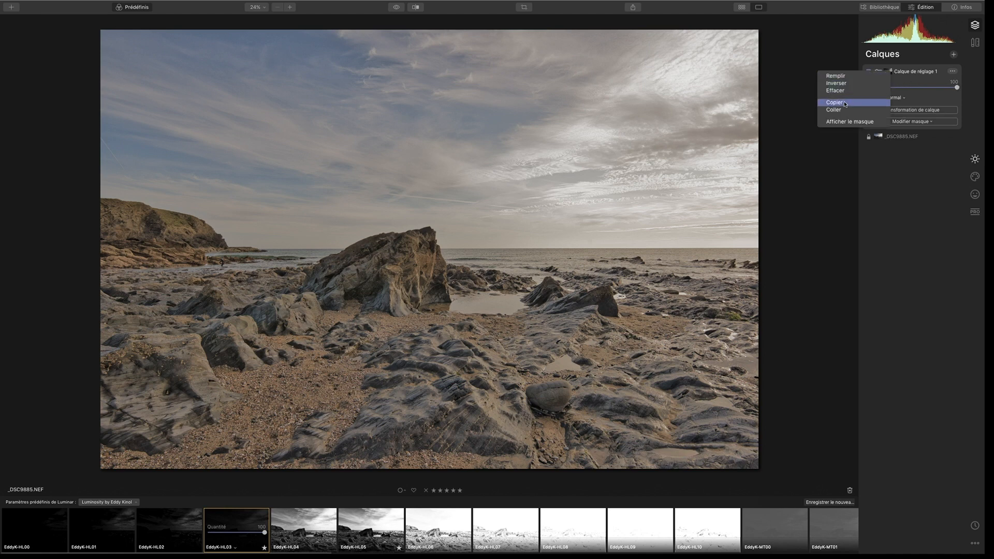
left_click(845, 103)
left_click(952, 70)
left_click(915, 91)
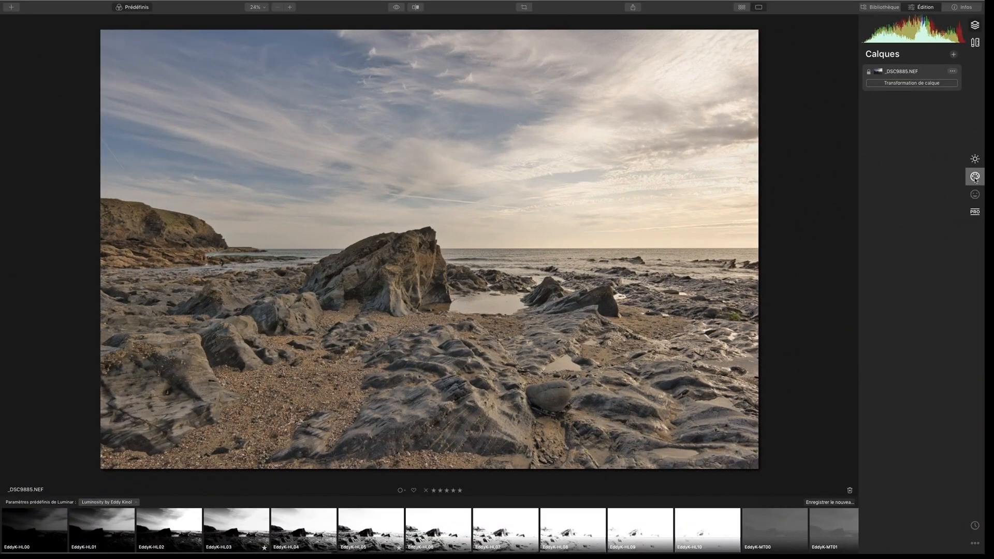
- Apply the Spectaculaire effect to the base photo at Quantité 47, with its advanced settings shown
left_click(975, 177)
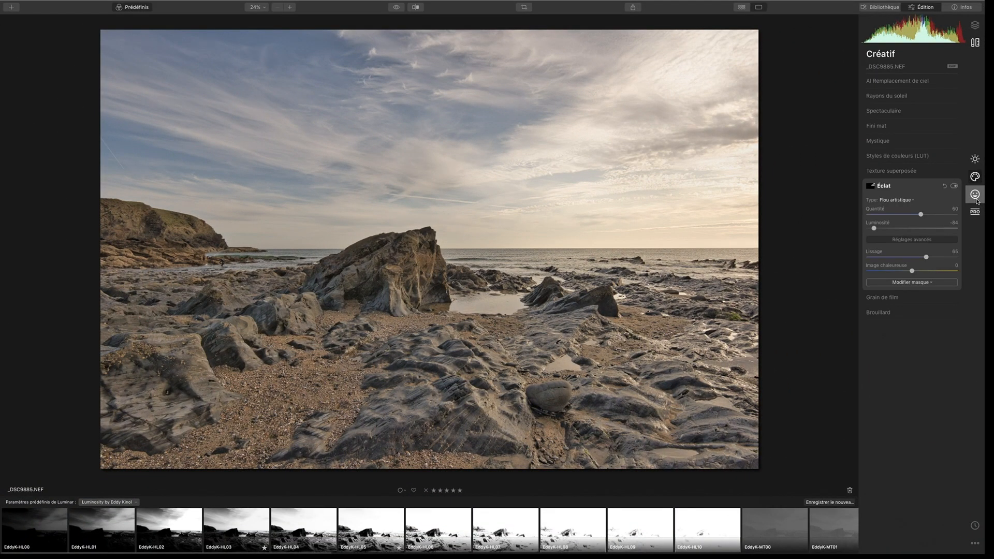
left_click(888, 113)
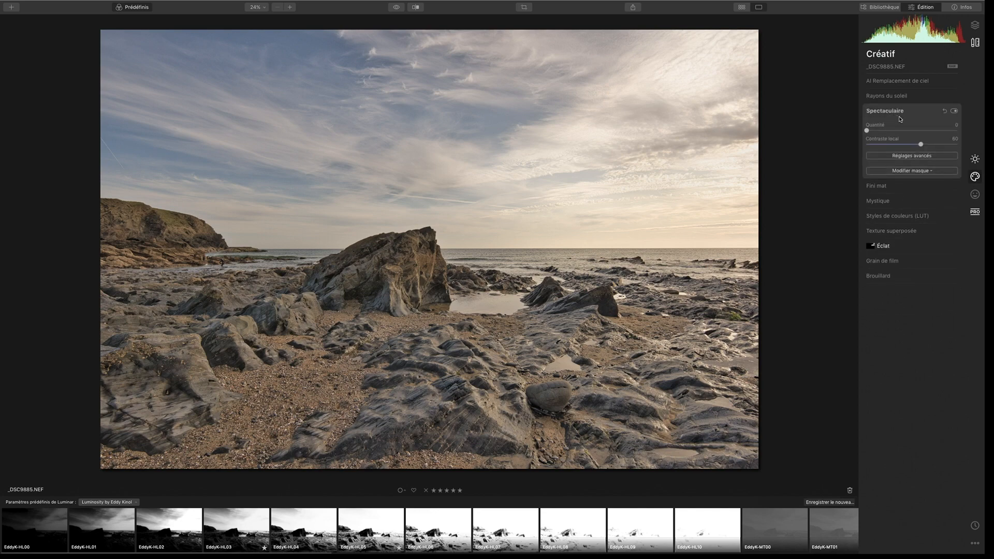
left_click(904, 156)
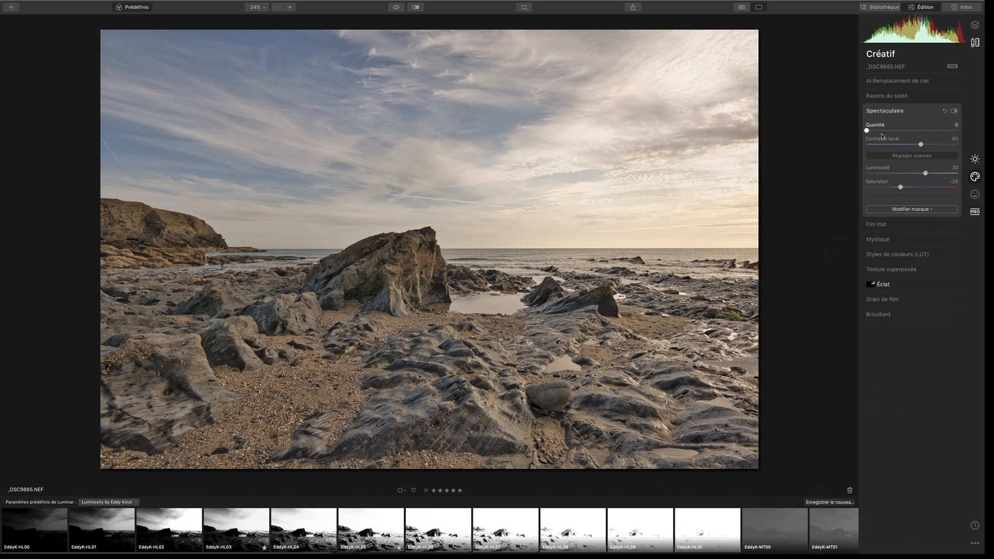
left_click_drag(867, 131, 912, 133)
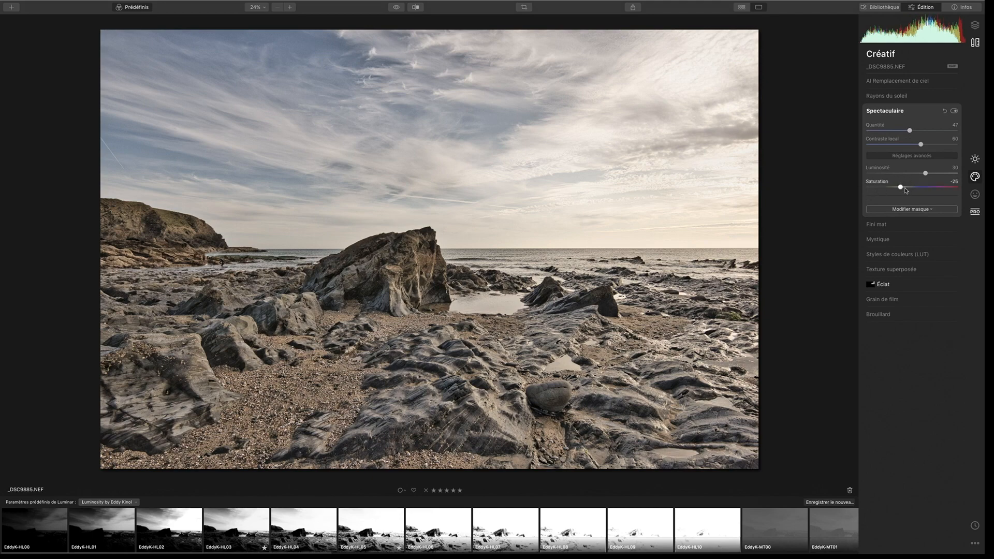
- Create a brush mask on the Spectaculaire effect and paste the copied highlight mask into it
left_click(924, 210)
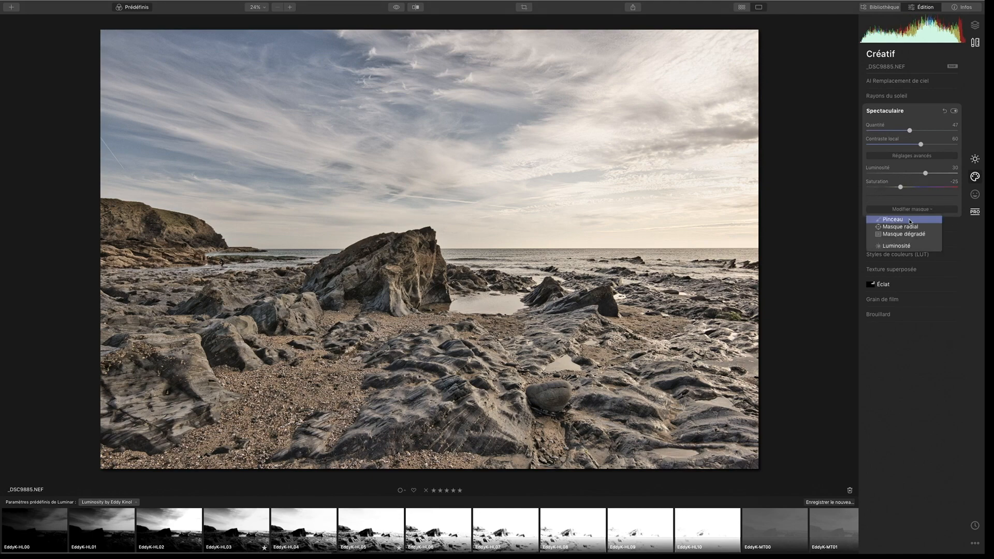
left_click(892, 219)
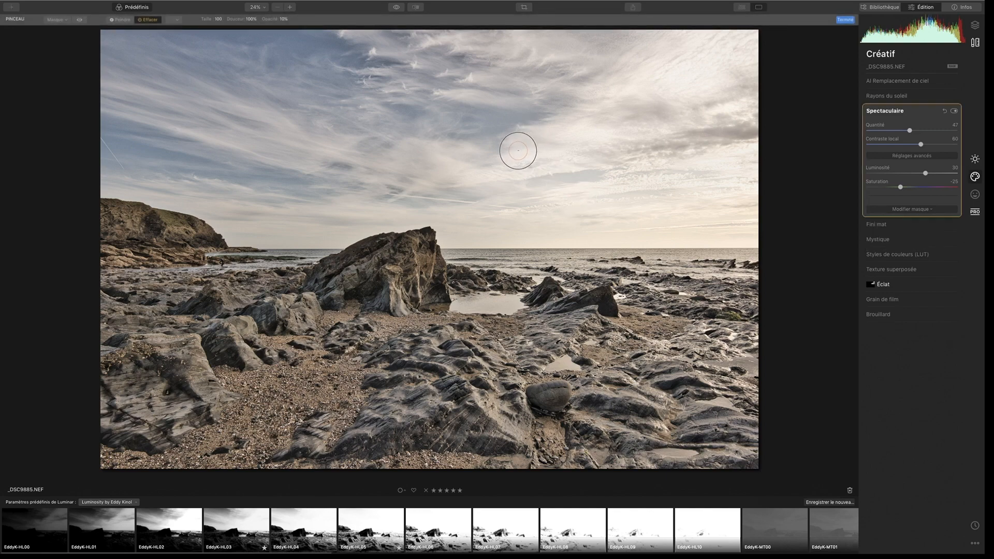
left_click(873, 110)
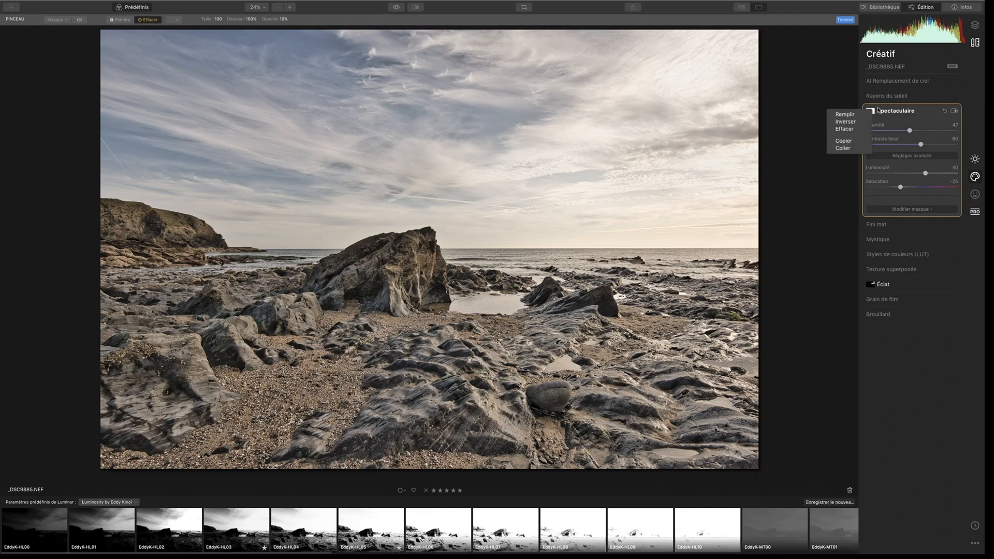
left_click(852, 149)
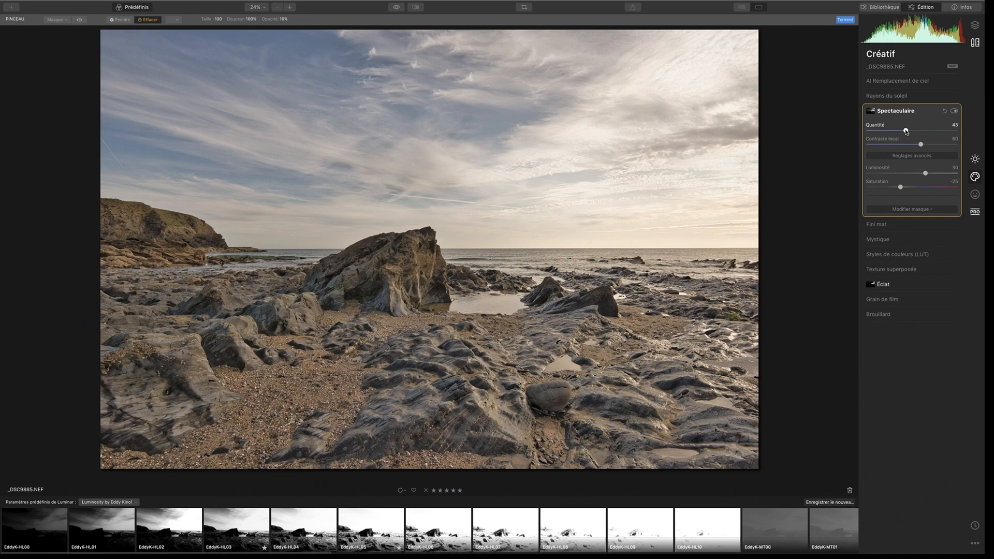
- Tune the masked Spectaculaire effect to Quantité 76, Contraste local 35, Luminosité -78 and Saturation 44
left_click_drag(905, 131, 938, 138)
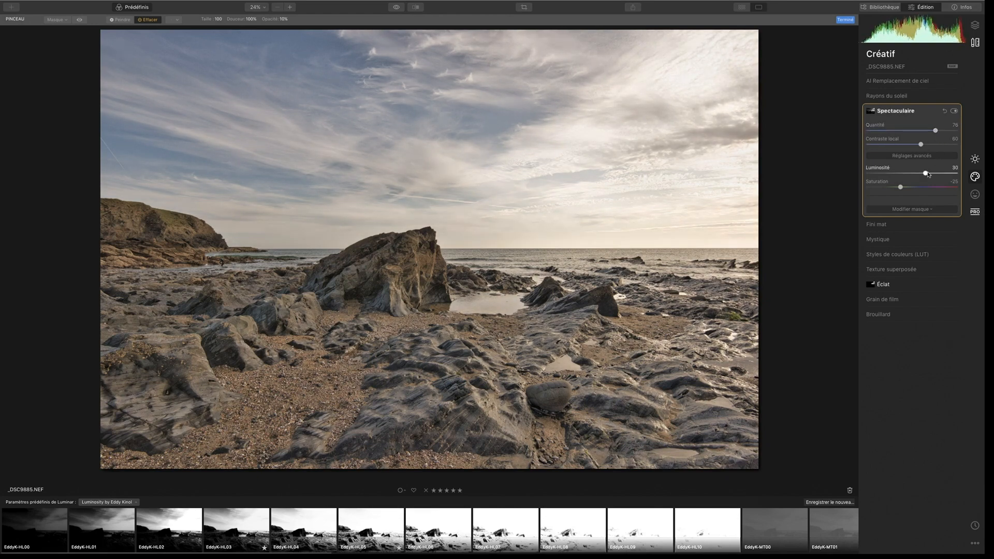
mouse_move(924, 174)
left_mouse_down()
mouse_move(872, 175)
mouse_move(946, 176)
mouse_move(866, 181)
mouse_move(950, 186)
mouse_move(900, 187)
mouse_move(945, 188)
mouse_move(931, 187)
left_mouse_up()
left_click_drag(920, 146, 899, 149)
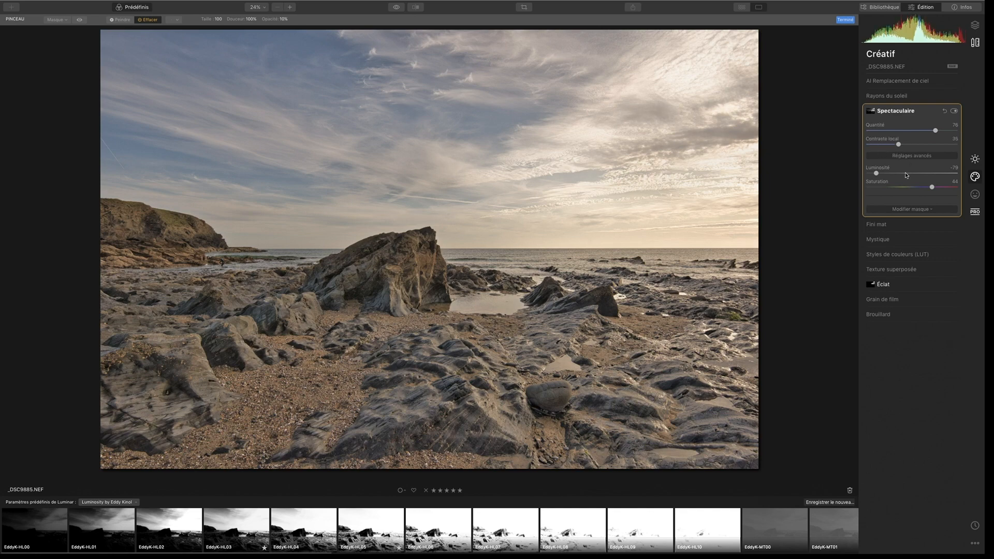
- Compare the photo without and with the Spectaculaire effect, and reduce its Quantité to 15
left_click(954, 111)
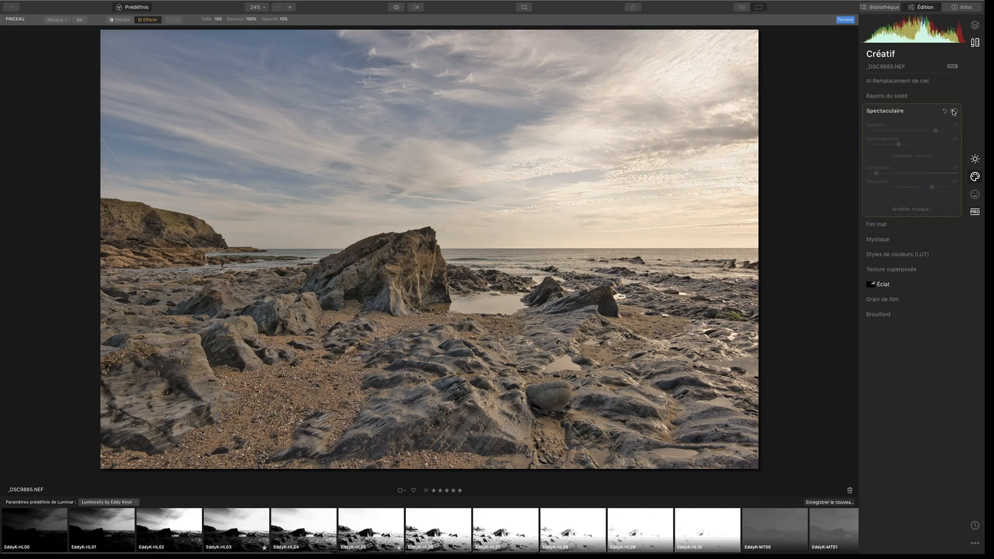
left_click(954, 111)
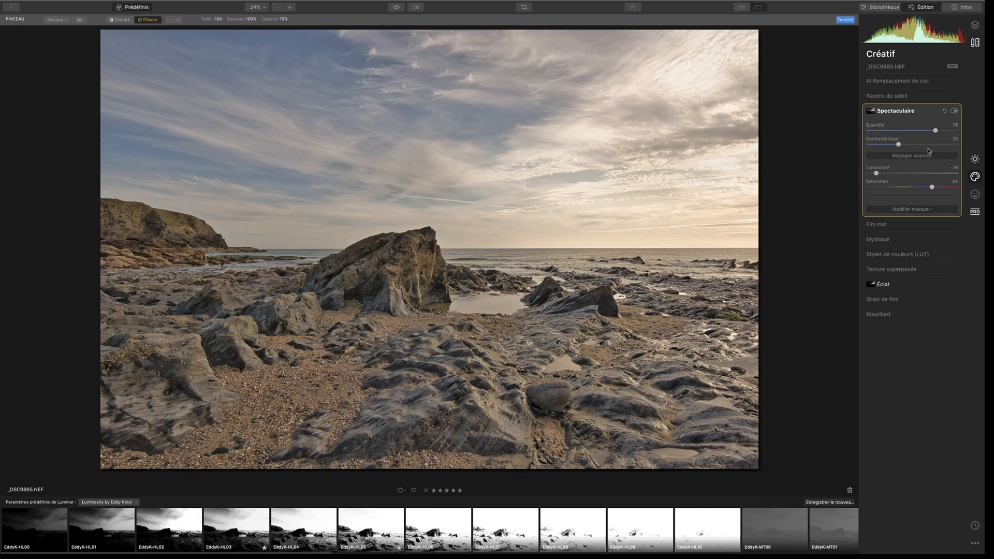
left_click_drag(934, 131, 877, 133)
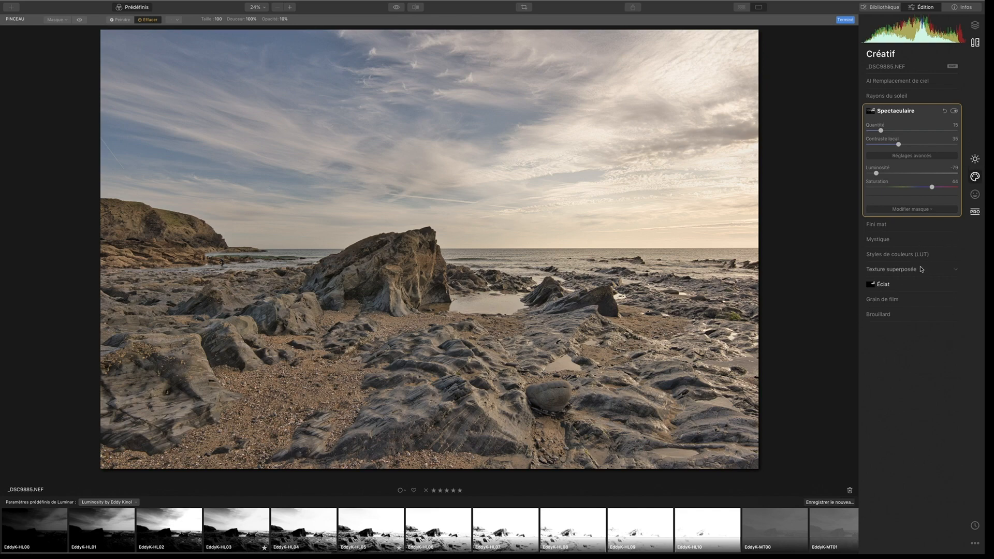
- Apply a warmer Mystique effect at Quantité 49, restricted by a brush mask holding the pasted highlight mask
left_click(884, 241)
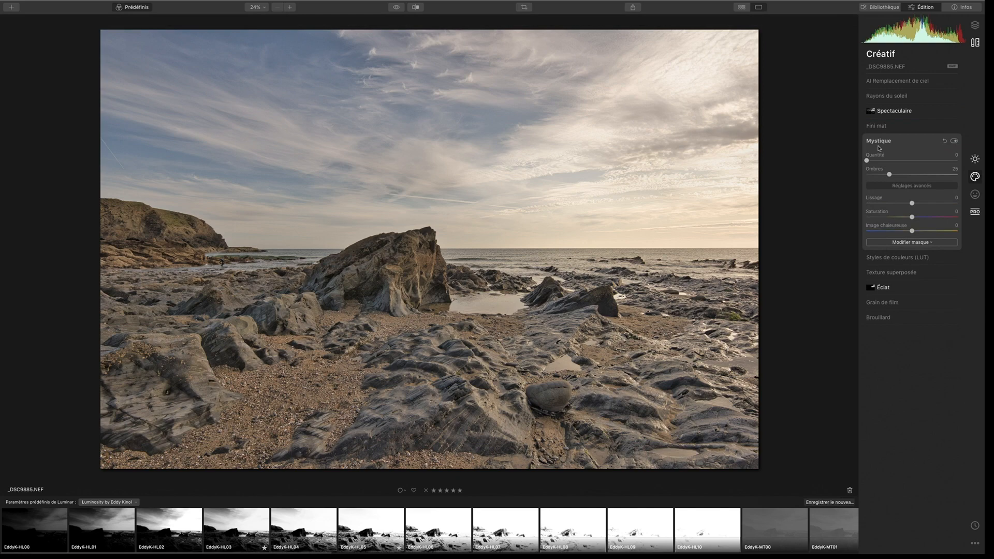
left_click(910, 242)
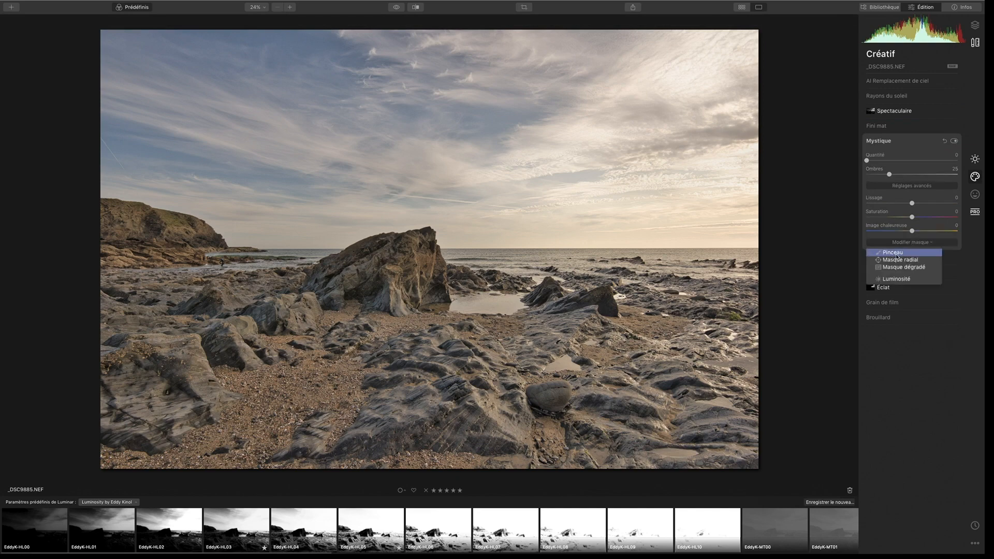
left_click(897, 253)
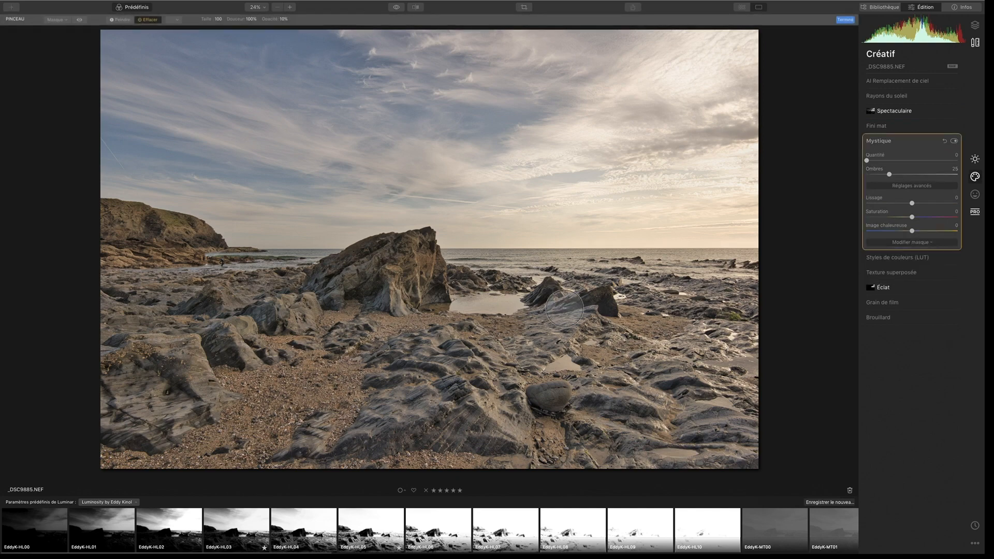
left_click(871, 142)
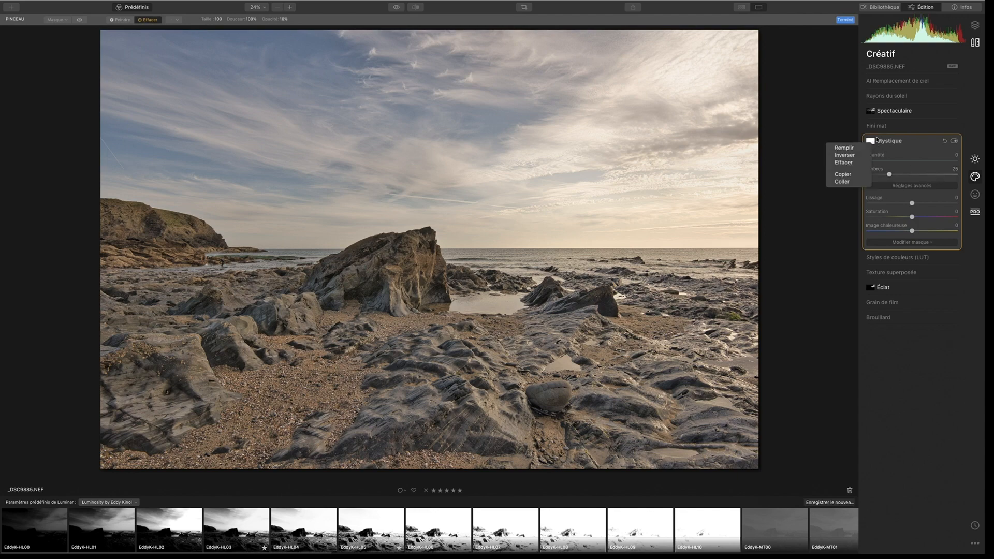
left_click(850, 182)
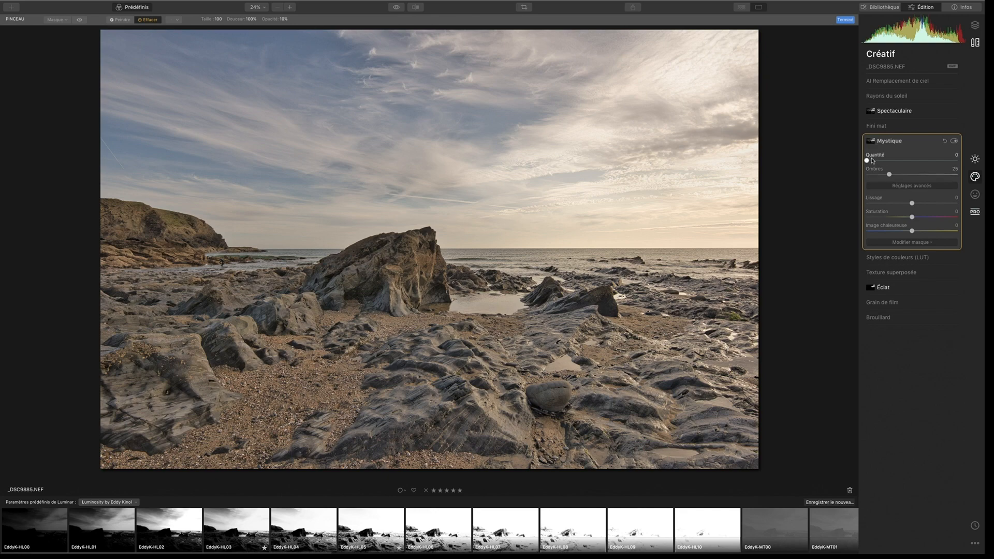
left_click_drag(868, 161, 911, 161)
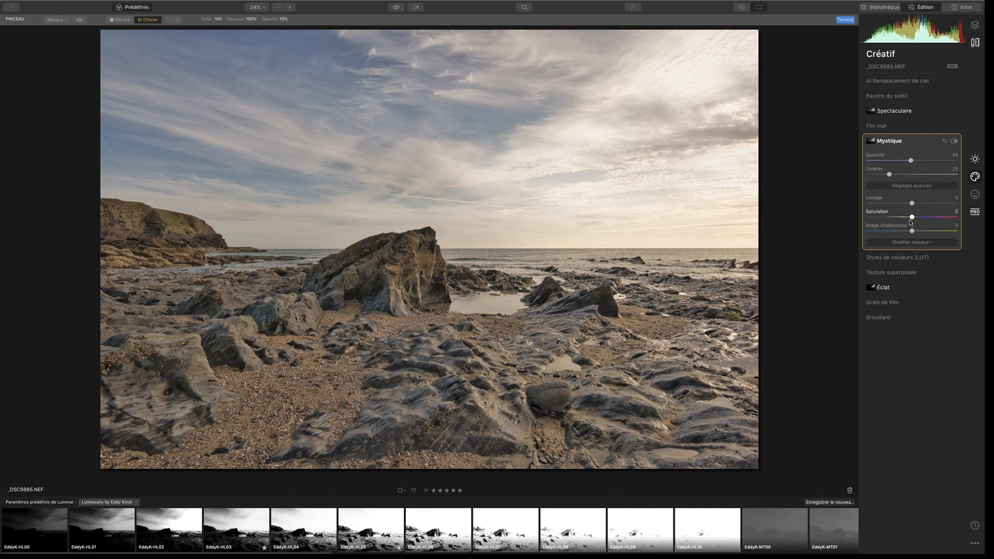
left_click_drag(912, 233, 932, 229)
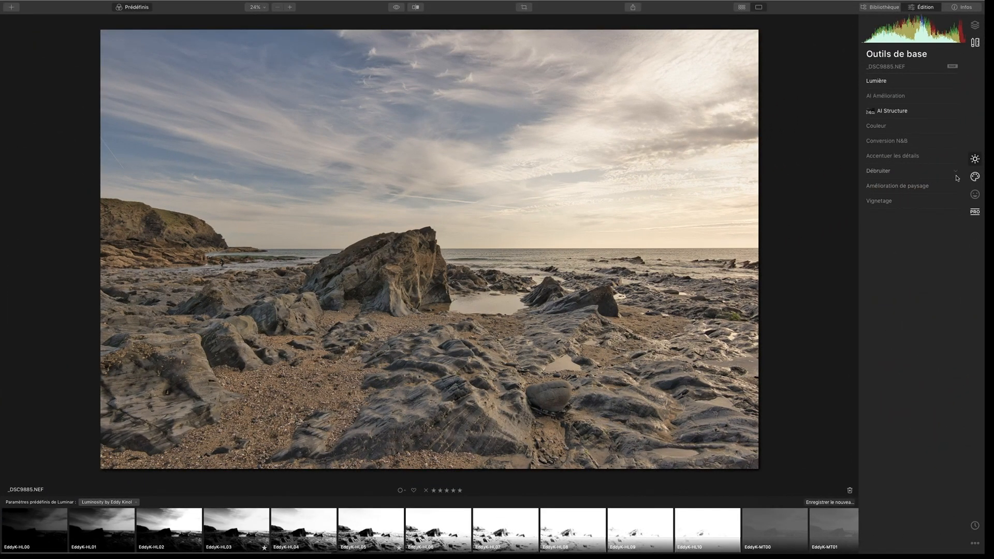
- Try a dark vignette with Quantité -88, Taille 0, Progressivité 100 and Lumière interne 51
left_click(899, 202)
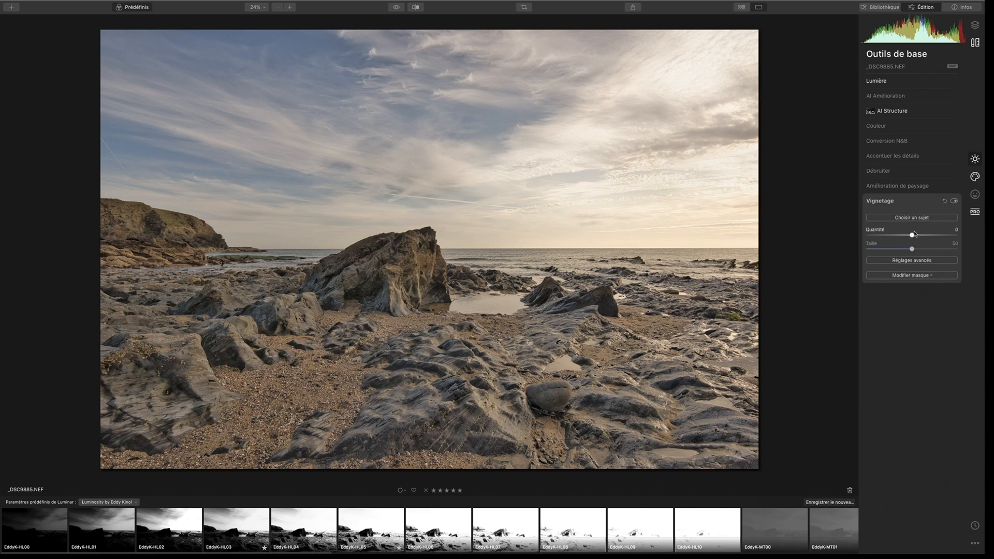
left_click_drag(912, 238, 841, 255)
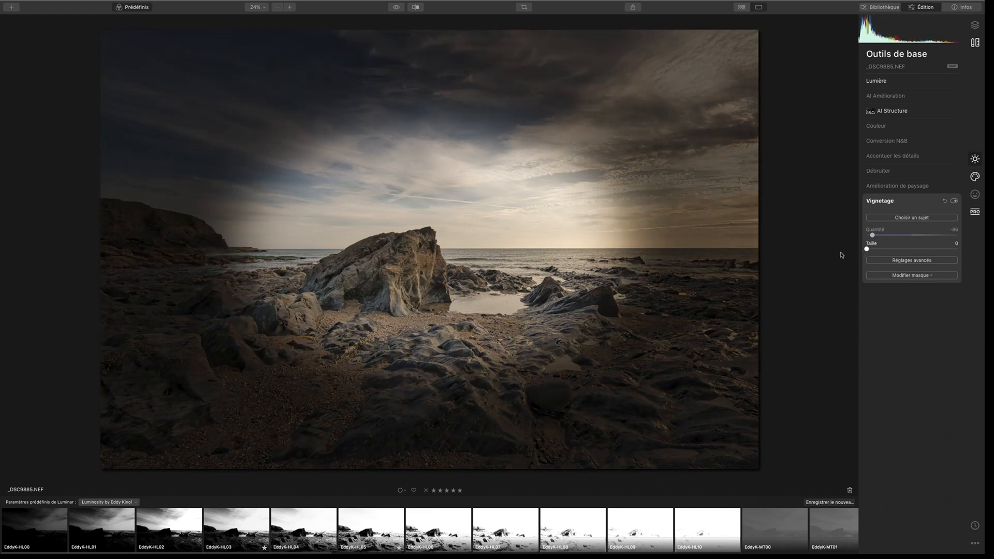
left_click(905, 261)
left_click_drag(911, 299, 983, 299)
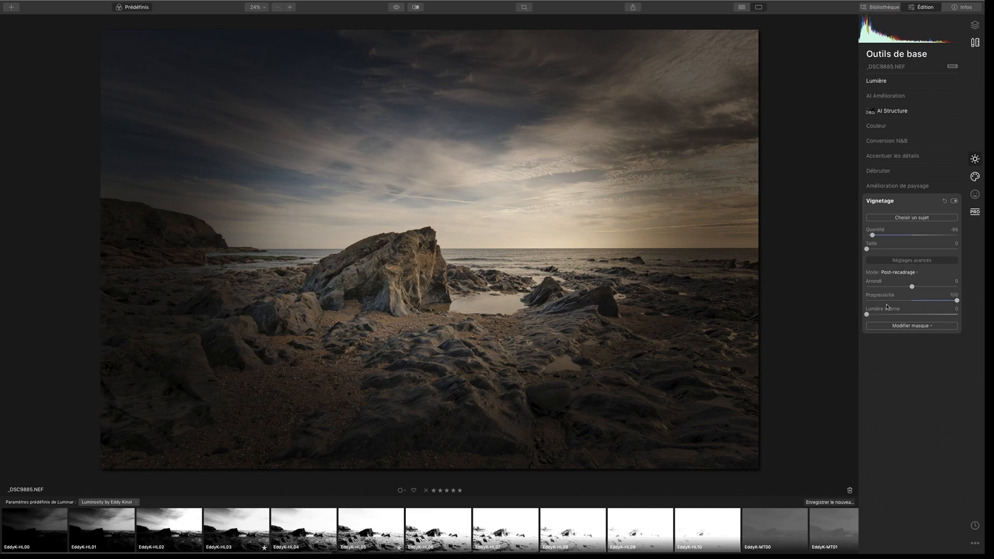
left_click_drag(866, 314, 912, 314)
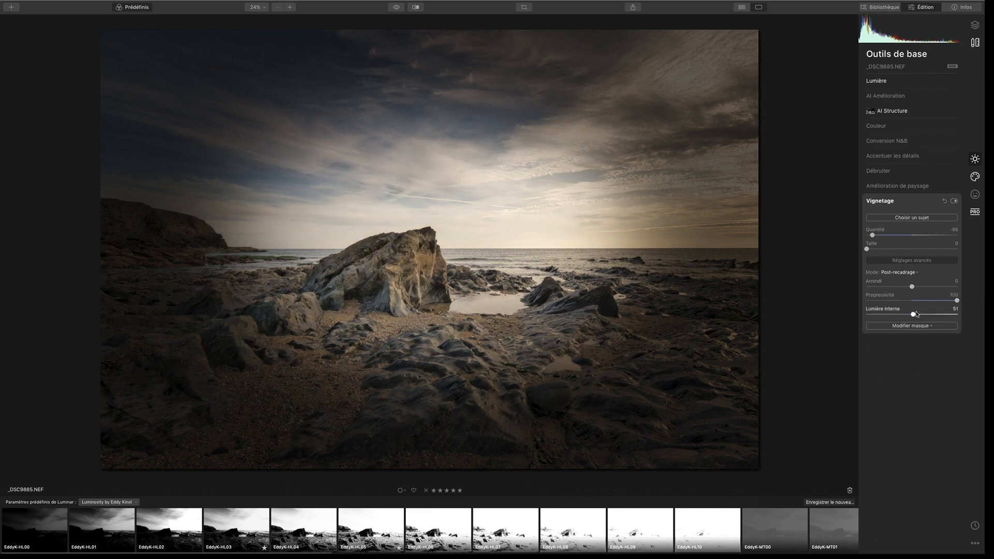
- Centre the vignette on the large rock and set its Quantité to -59
left_click(912, 218)
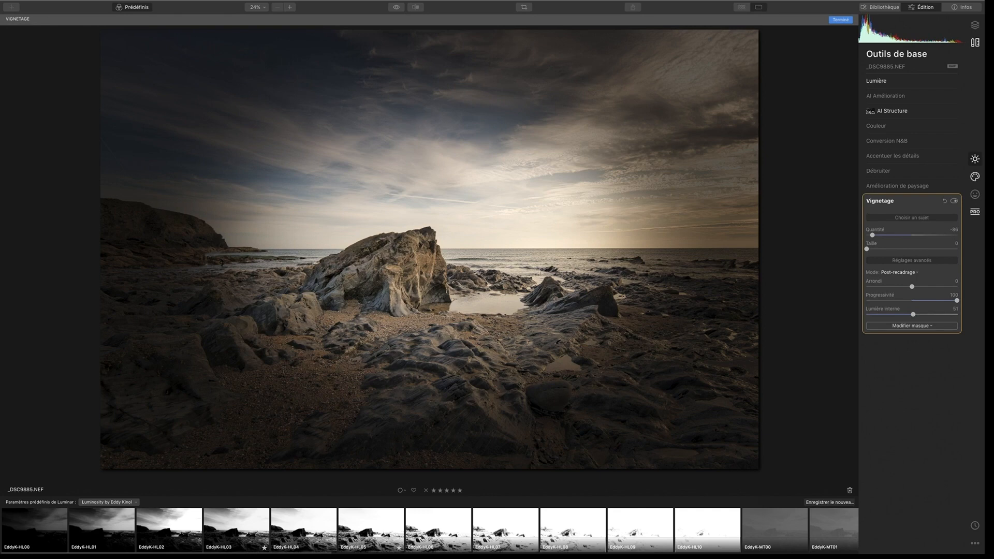
left_click(396, 252)
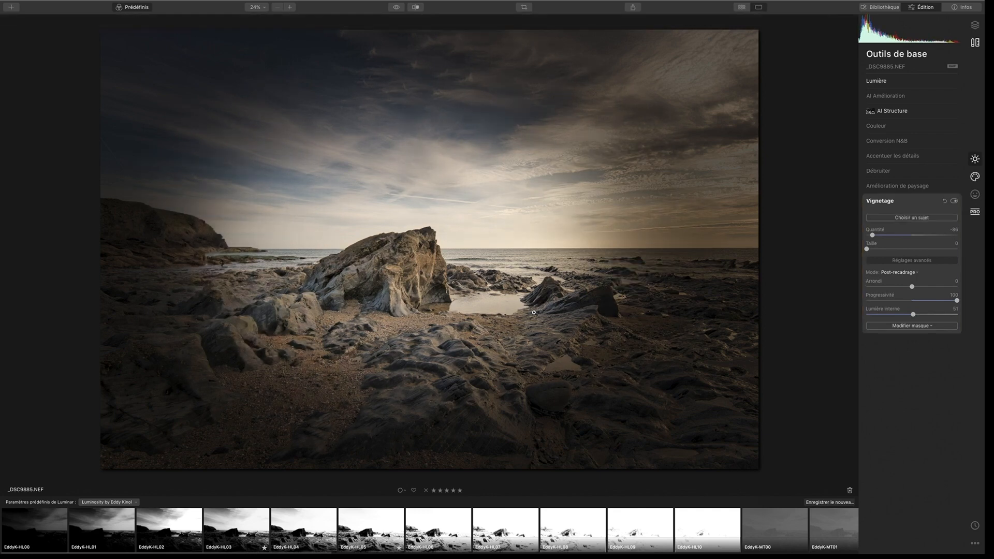
left_click_drag(873, 236, 885, 236)
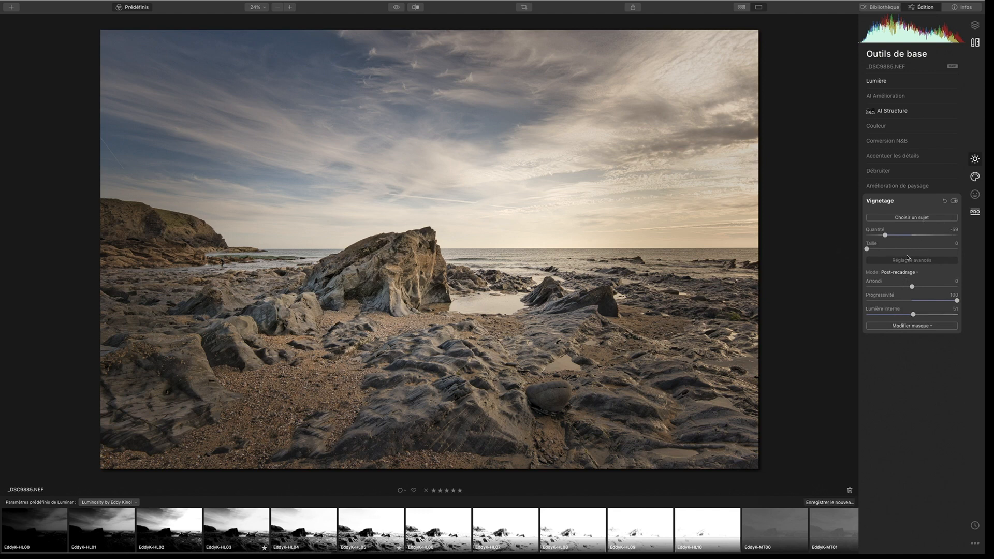
- Reset all the Vignetage settings
left_click(939, 203)
left_click(911, 203)
left_click(943, 202)
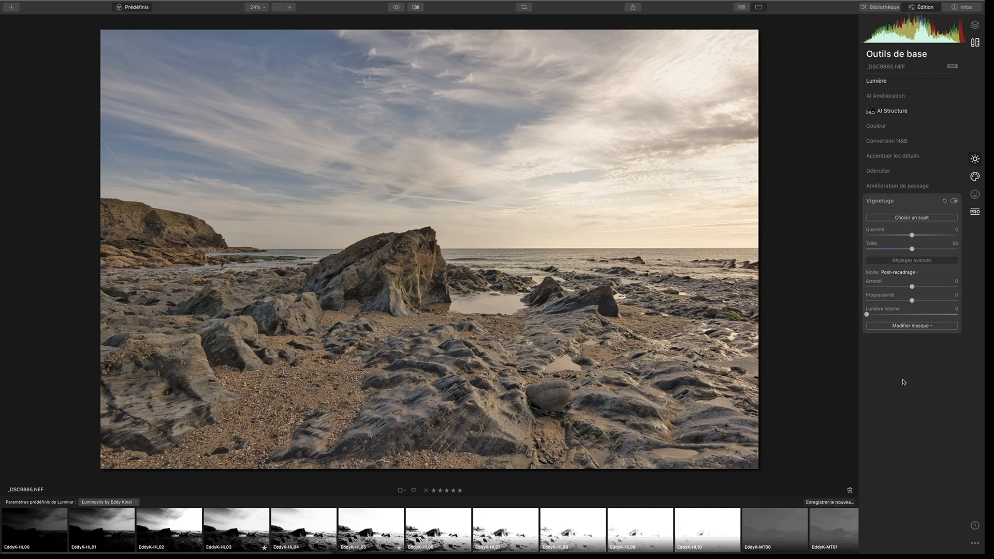
- Clone neighbouring cloud texture over the bright upper-right sky with the clone stamp at 22% opacity, and apply it
left_click(975, 43)
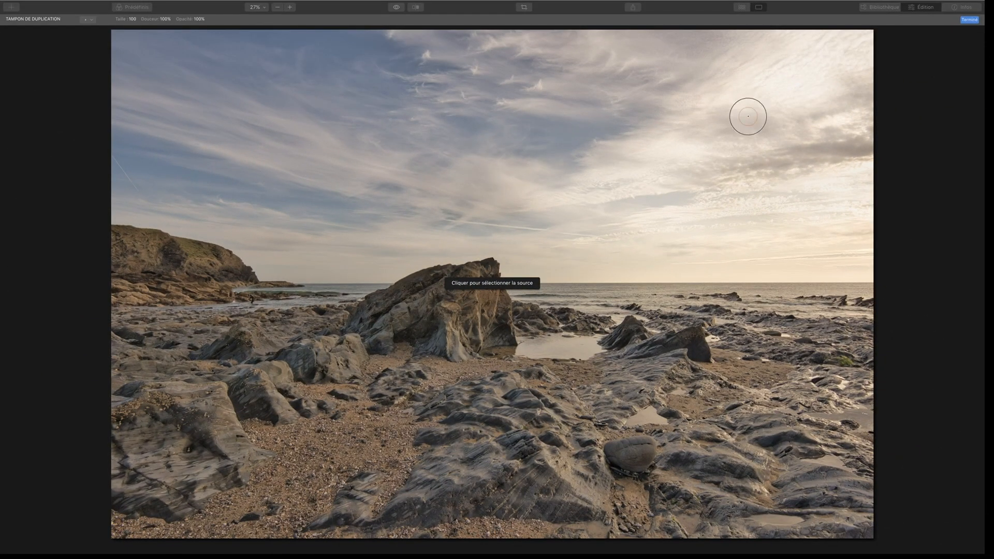
left_click(748, 116)
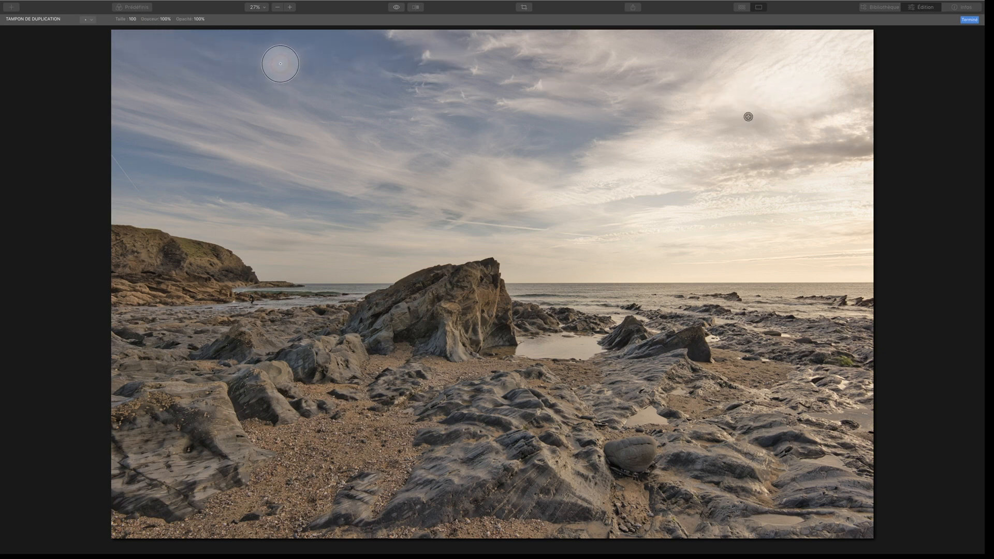
left_click(201, 23)
left_click_drag(202, 29, 176, 29)
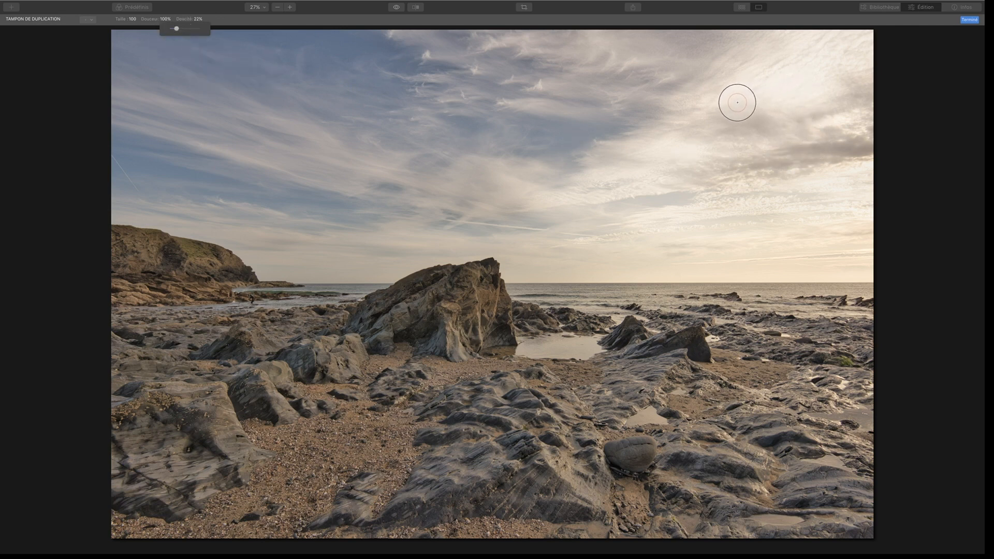
left_click(787, 95, "alt")
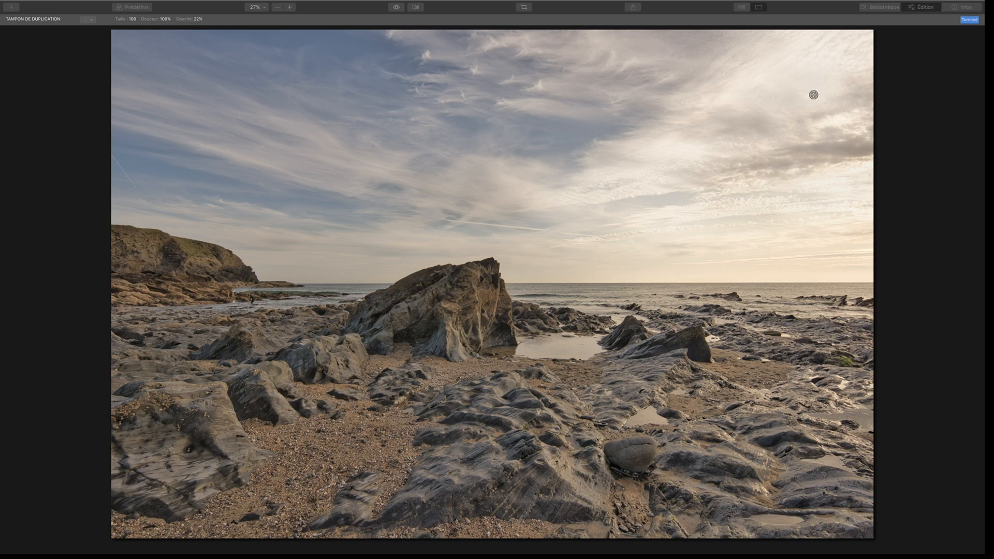
left_click(803, 108, "alt")
left_click(832, 107, "alt")
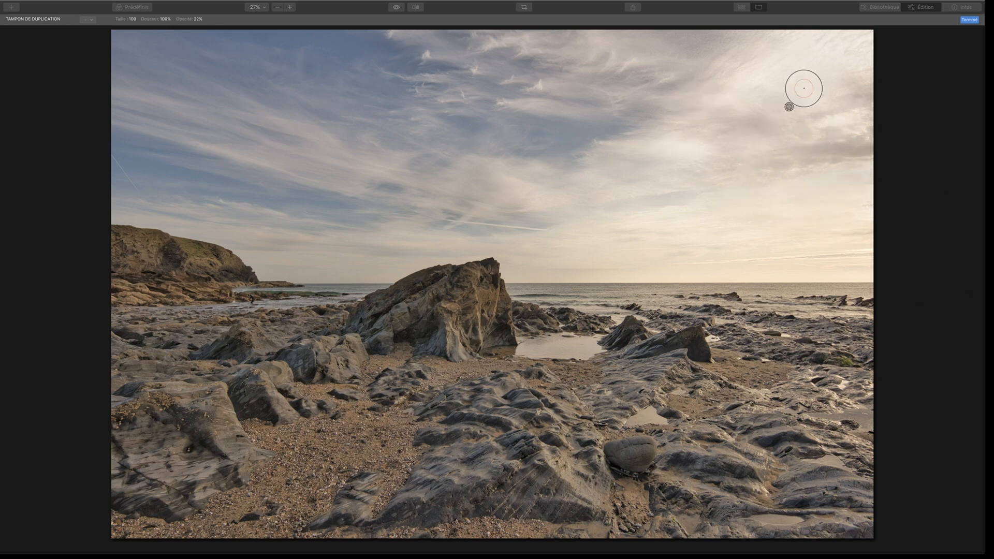
key("Return")
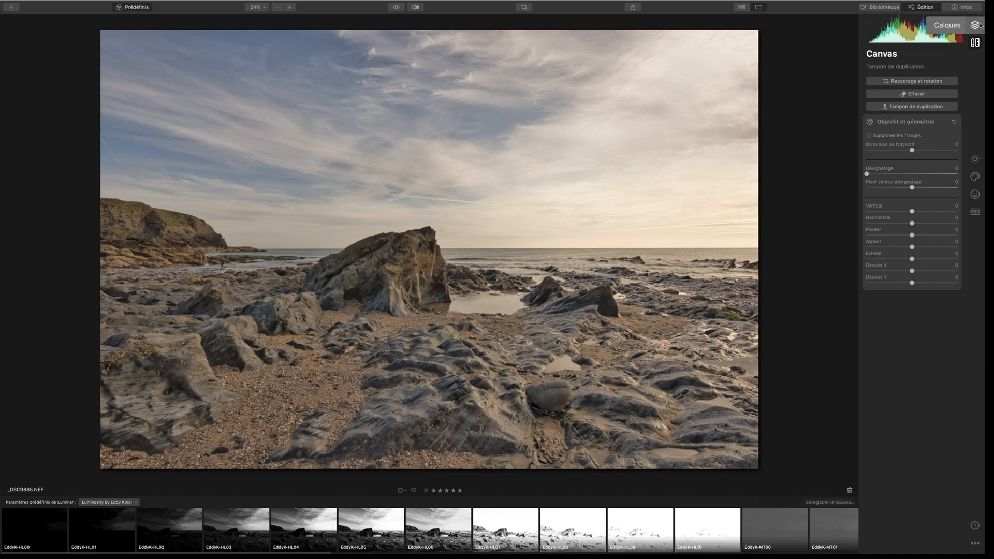
- Compare the sky with the Tampon de duplication layer hidden and shown
left_click(974, 25)
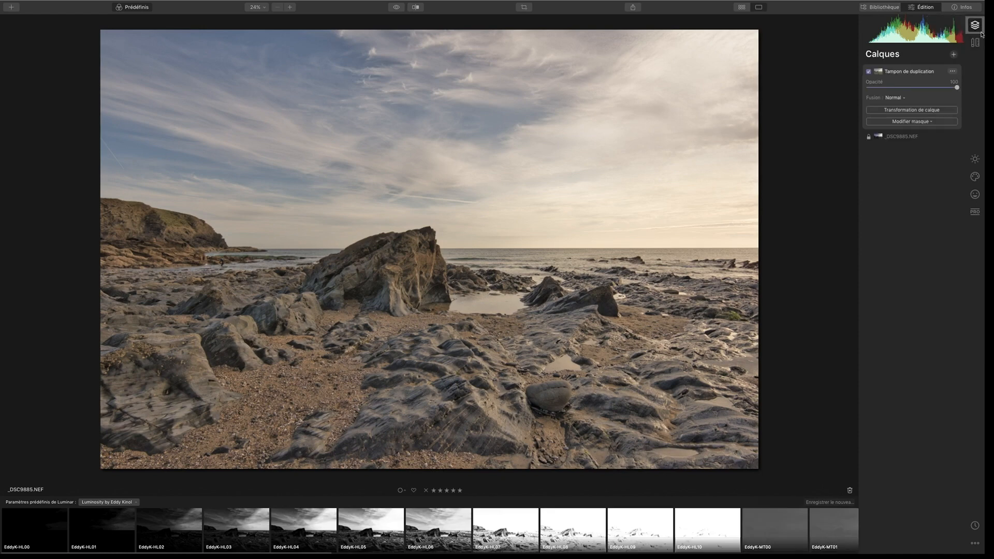
left_click(868, 71)
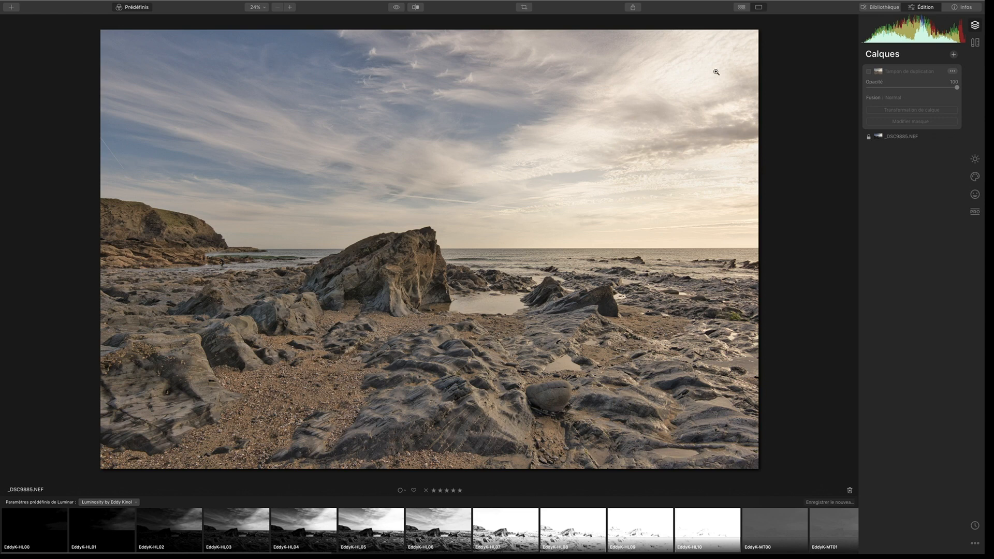
left_click(868, 71)
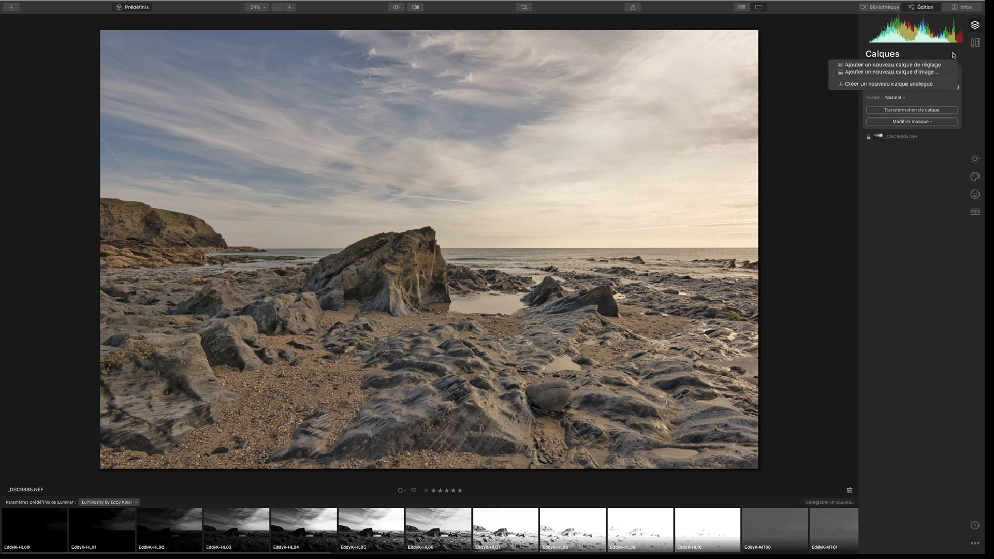
- Add a new adjustment layer above the clone layer and lower its Lumière Exposition to -1,03
left_click(927, 65)
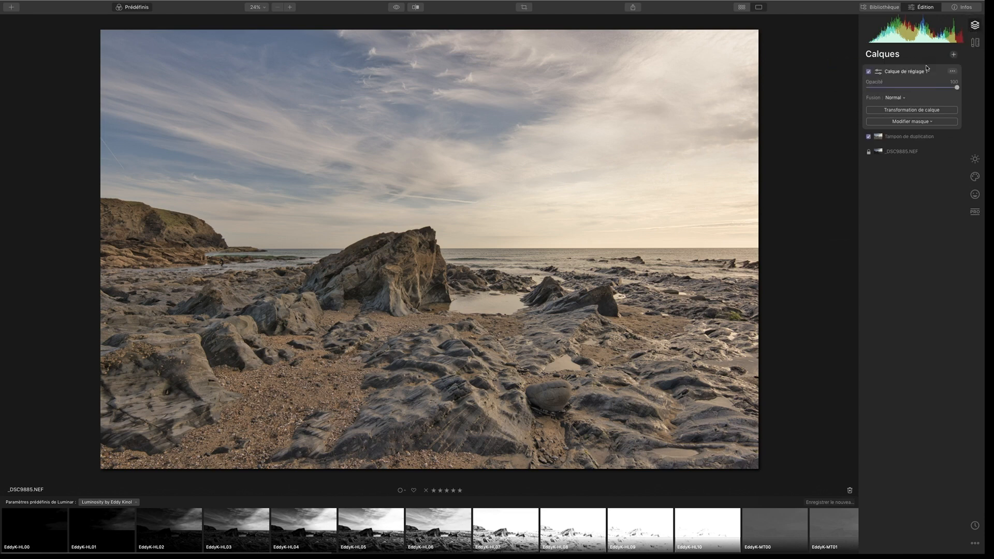
left_click(966, 163)
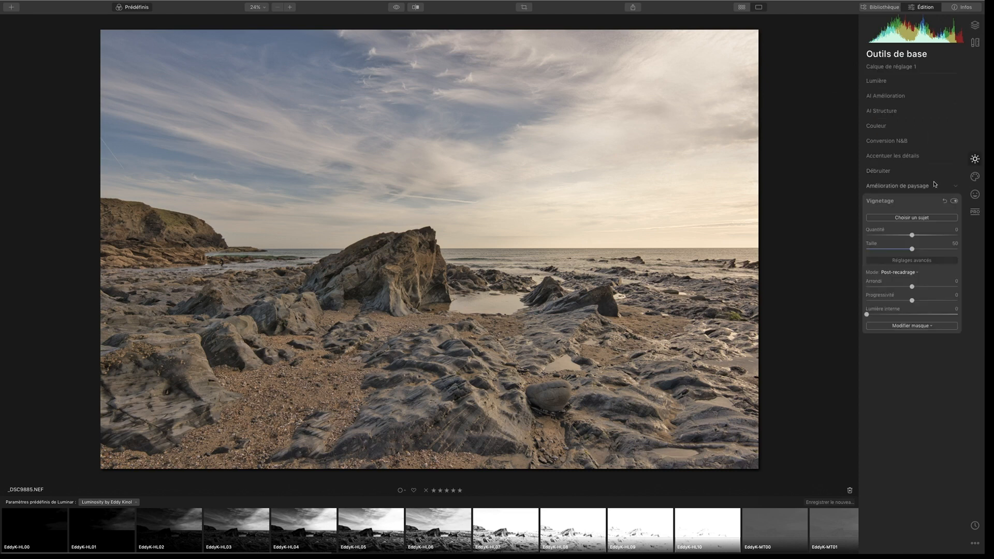
left_click(883, 82)
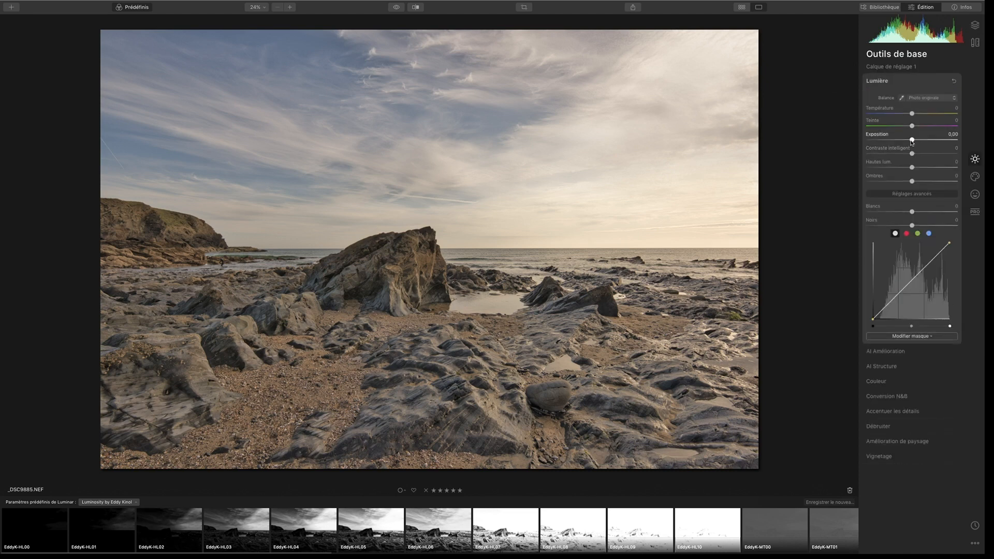
left_click_drag(912, 142, 902, 145)
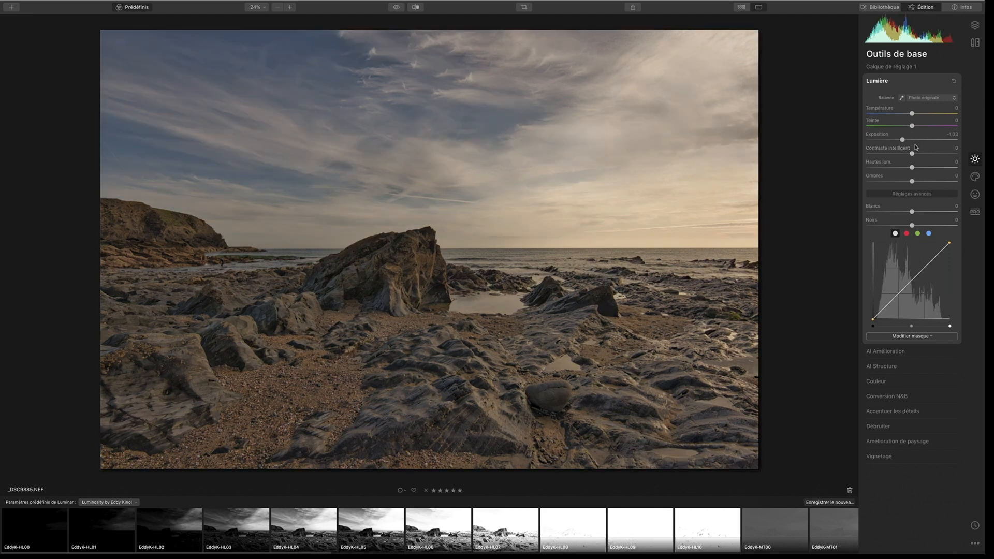
- Limit the Lumière darkening to the bright sky near the horizon with a painted brush mask, and fine-tune its Exposition
left_click(935, 338)
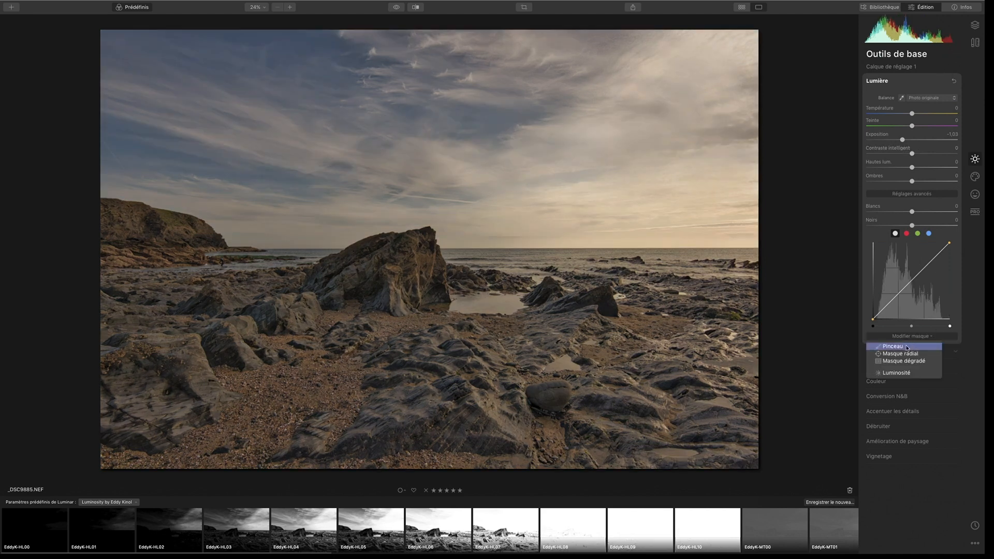
left_click(906, 347)
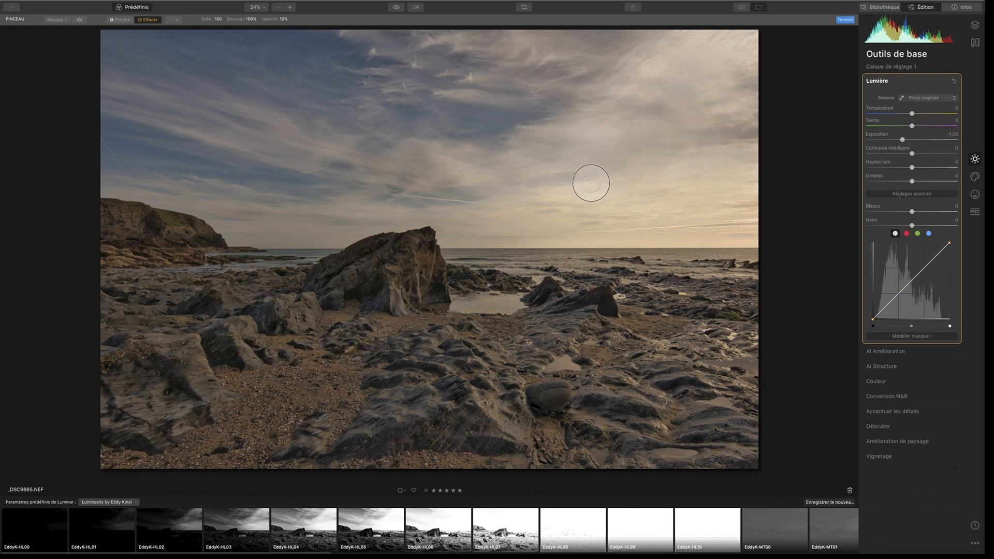
key("alt")
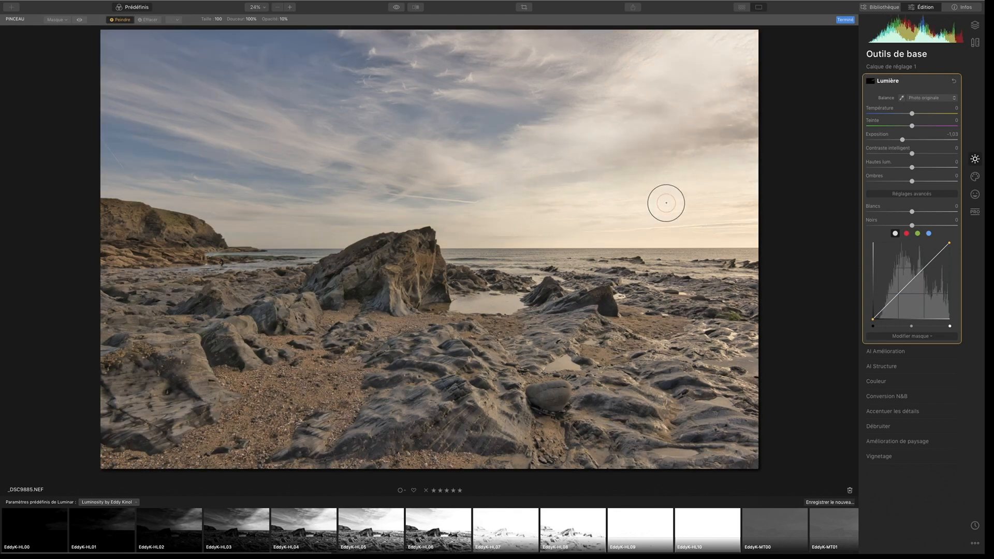
mouse_move(902, 140)
left_mouse_down()
mouse_move(894, 154)
mouse_move(901, 145)
left_mouse_up()
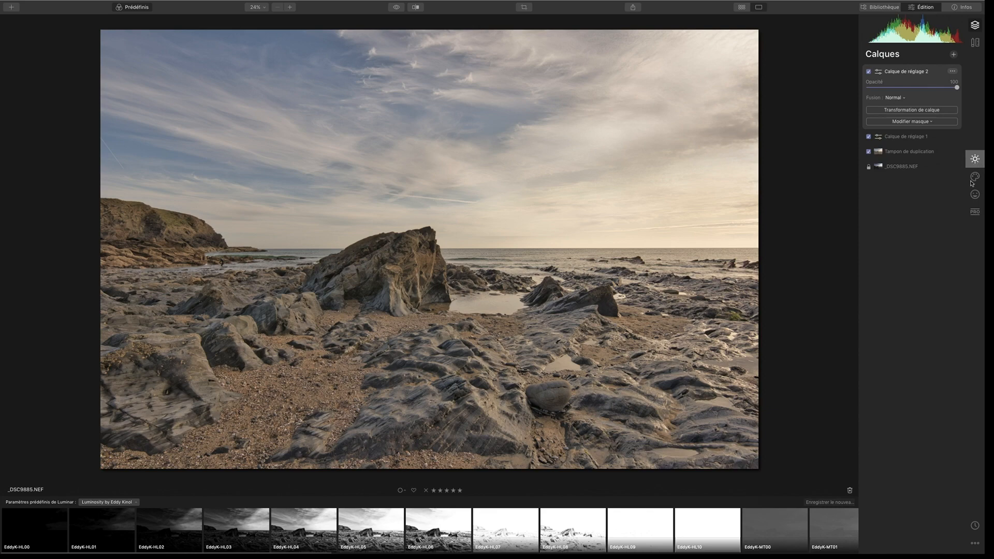
- Add a Vignetage to Calque de réglage 2 at Quantité -75 centred on the large rock, with Progressivité 100 and Arrondi 55
left_click(975, 159)
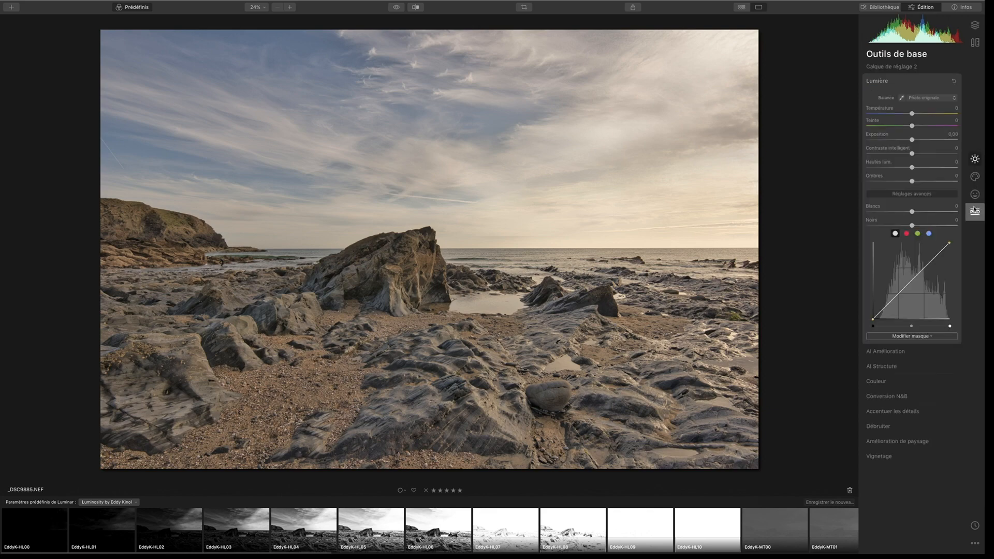
left_click(880, 457)
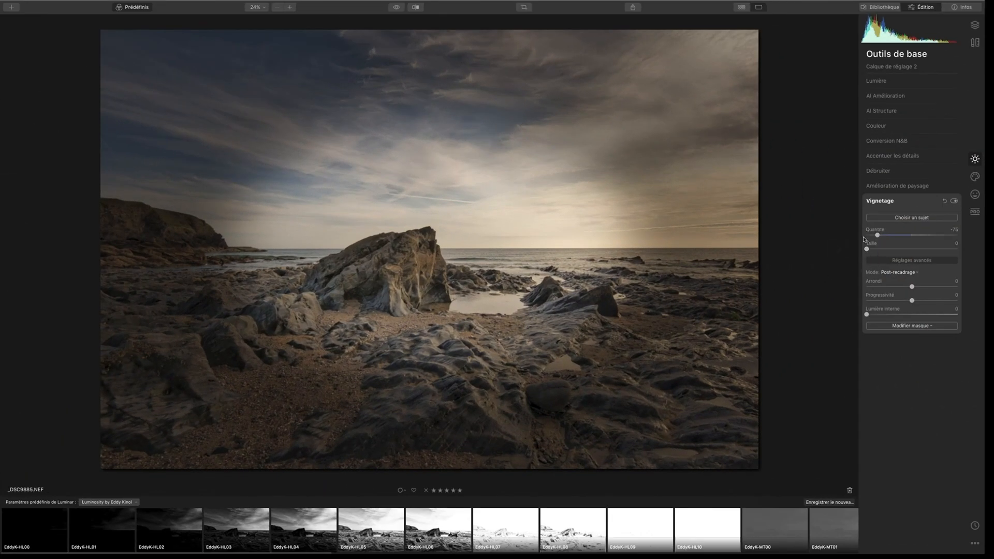
left_click(904, 220)
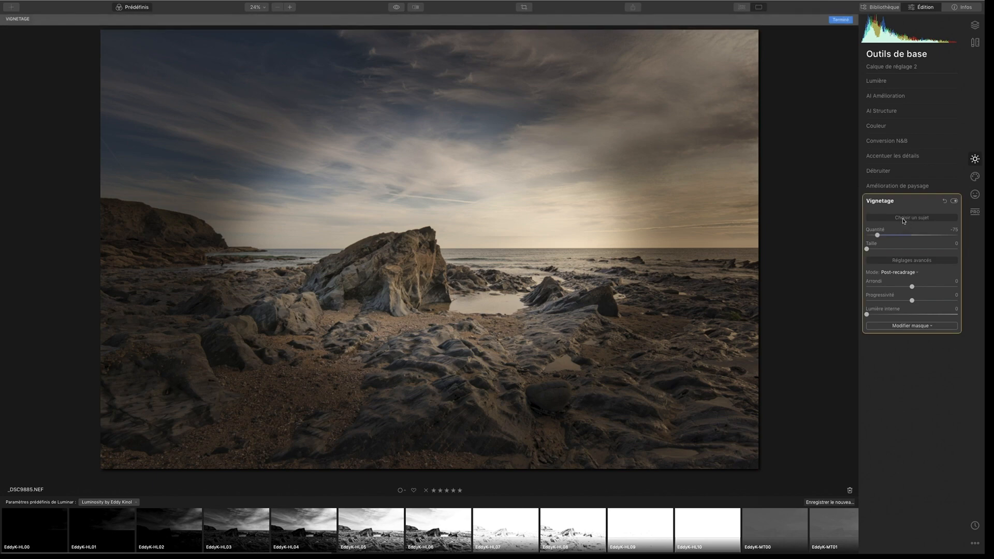
left_click(400, 262)
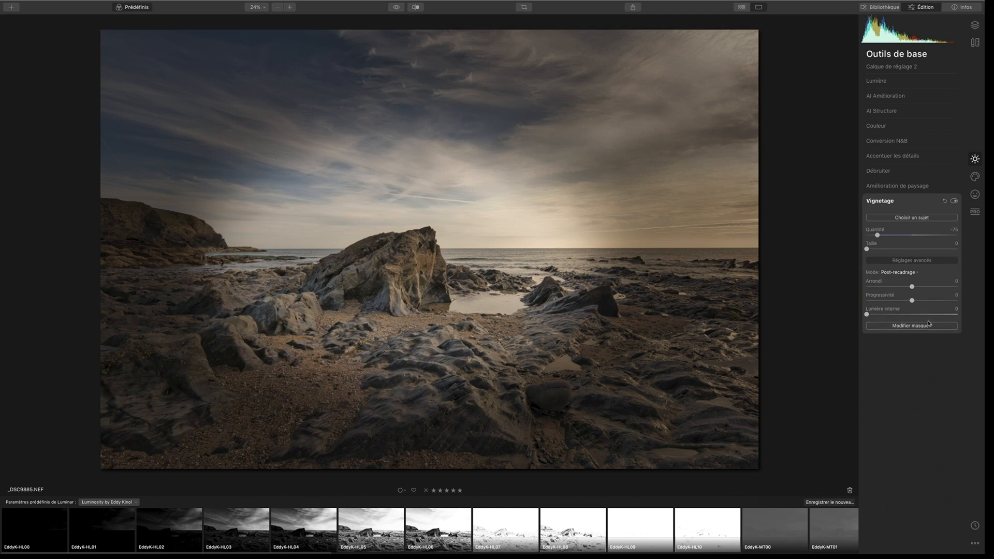
left_click_drag(924, 302, 957, 300)
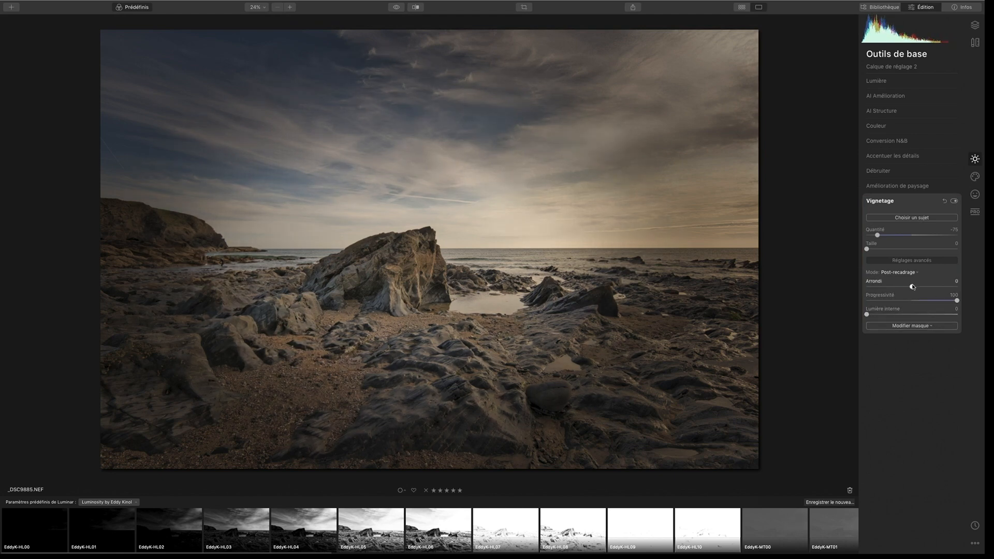
left_click_drag(912, 286, 941, 285)
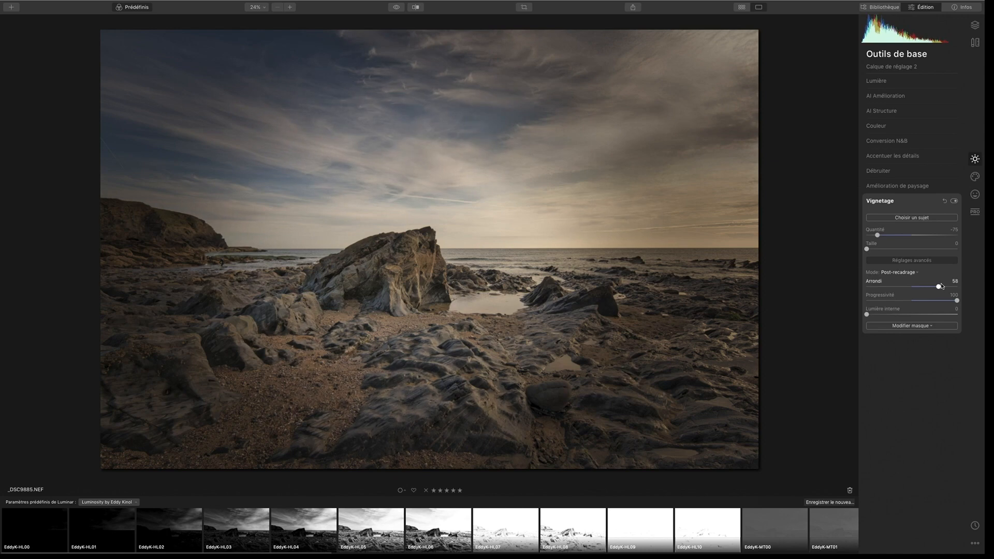
- Exaggerate the vignette with Quantité -100, reset its Progressivité to 0 and set Arrondi to 47
left_click_drag(877, 235, 865, 236)
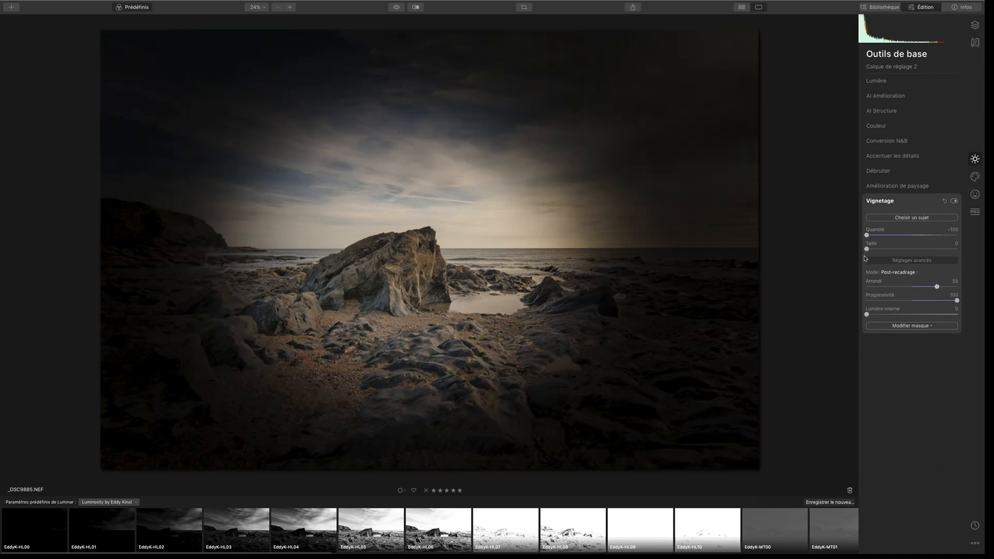
double_click(957, 301)
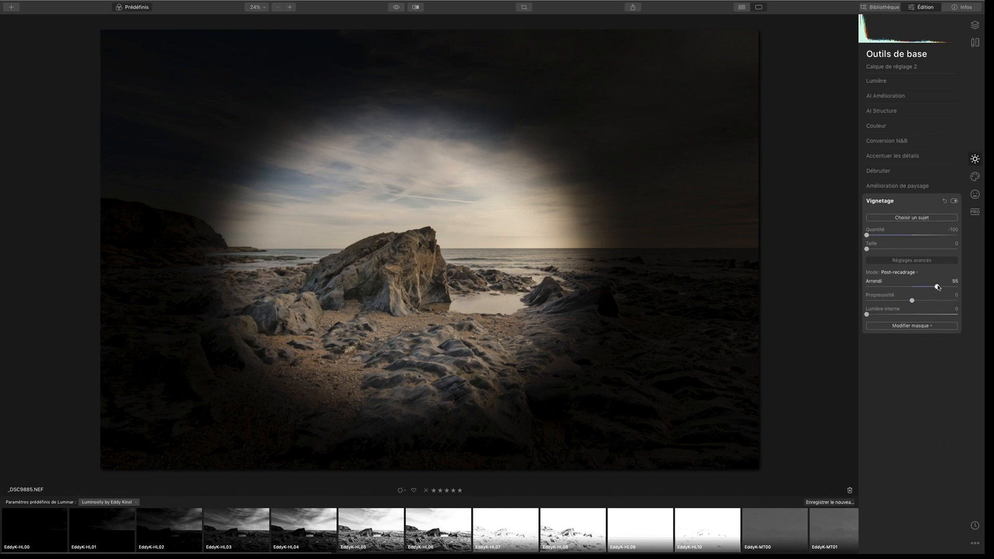
mouse_move(938, 287)
left_mouse_down()
mouse_move(955, 287)
mouse_move(900, 286)
mouse_move(955, 286)
mouse_move(919, 286)
mouse_move(936, 286)
left_mouse_up()
- Re-centre the vignette on the base of the large rock, then soften it to Progressivité 100 and Quantité -58
left_click(892, 218)
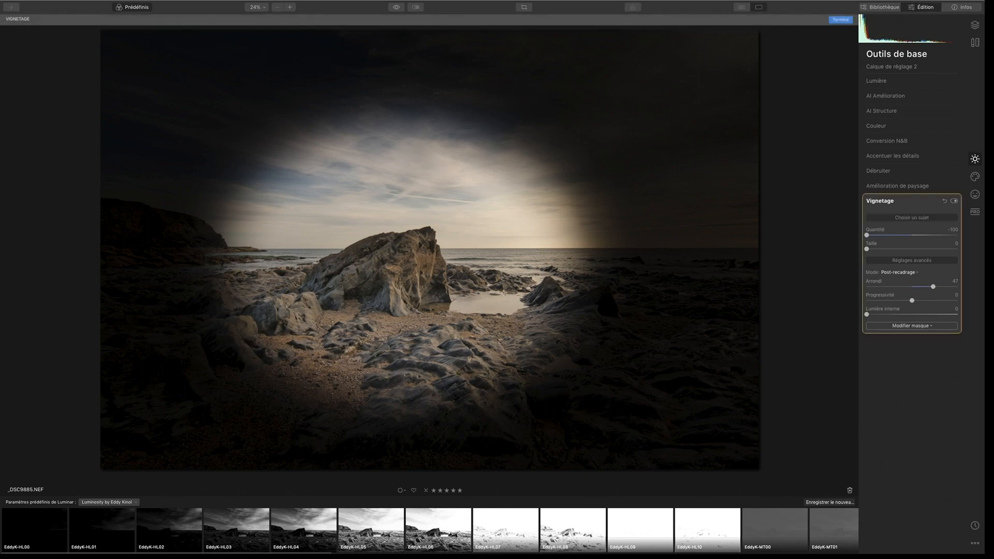
left_click(412, 300)
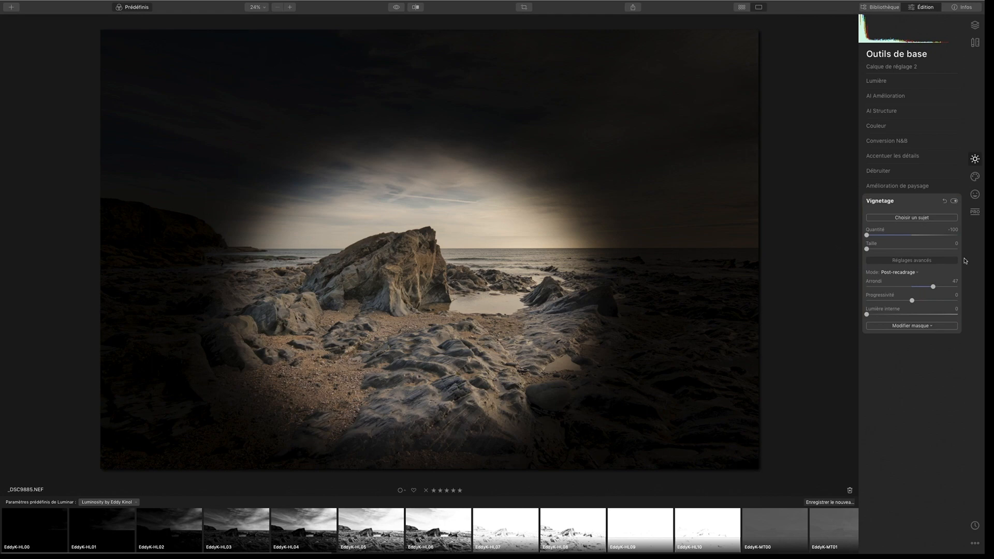
left_click_drag(914, 304, 969, 305)
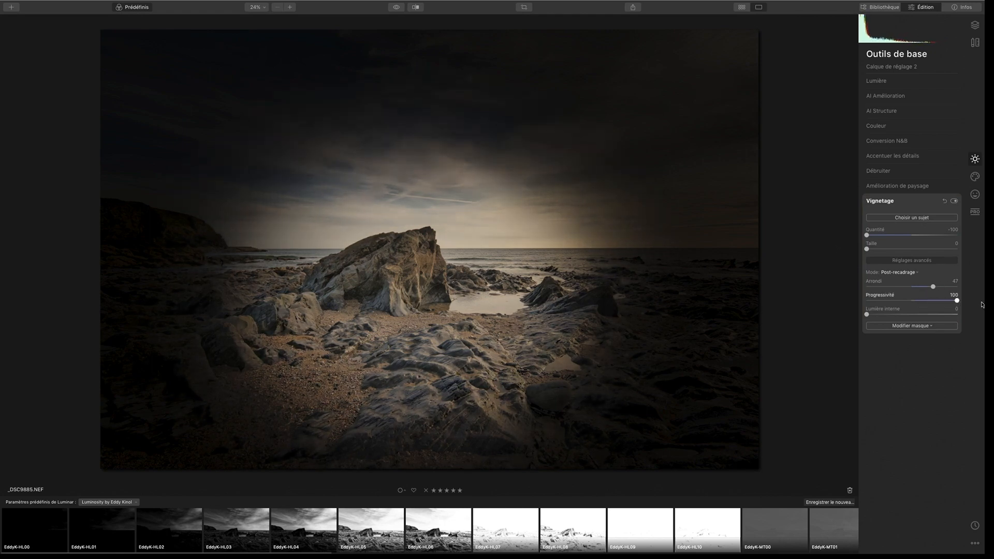
left_click_drag(866, 235, 886, 243)
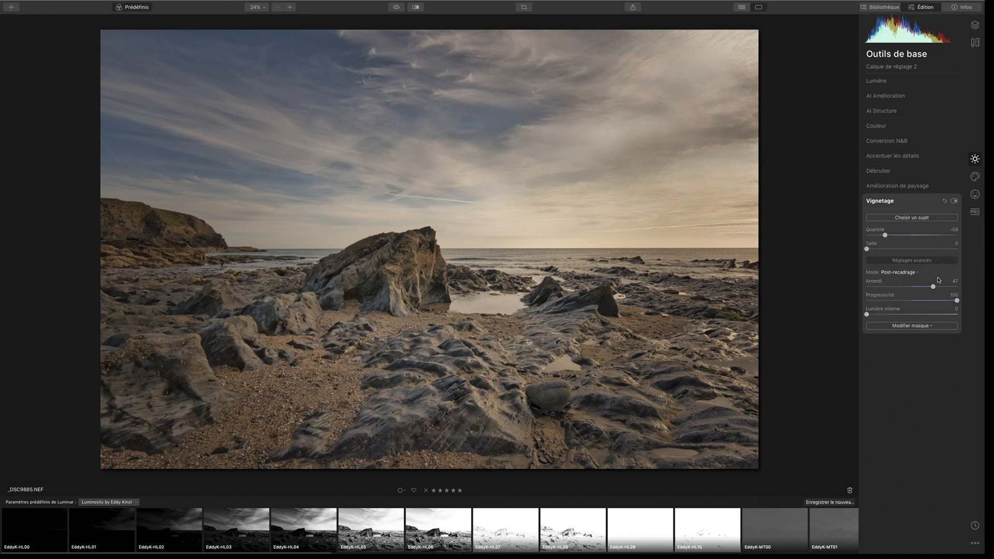
- In Amélioration des couleurs, set Éclat to 18 and Contraste des couleurs to Quantité 27 and Tonalité 198, and reveal the advanced colour balance settings
left_click(972, 213)
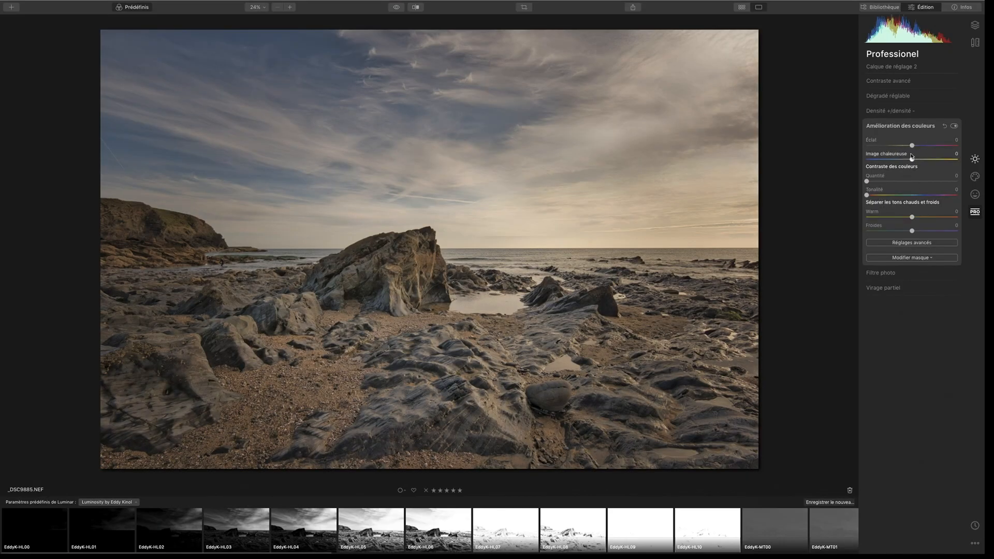
left_click_drag(912, 150, 919, 147)
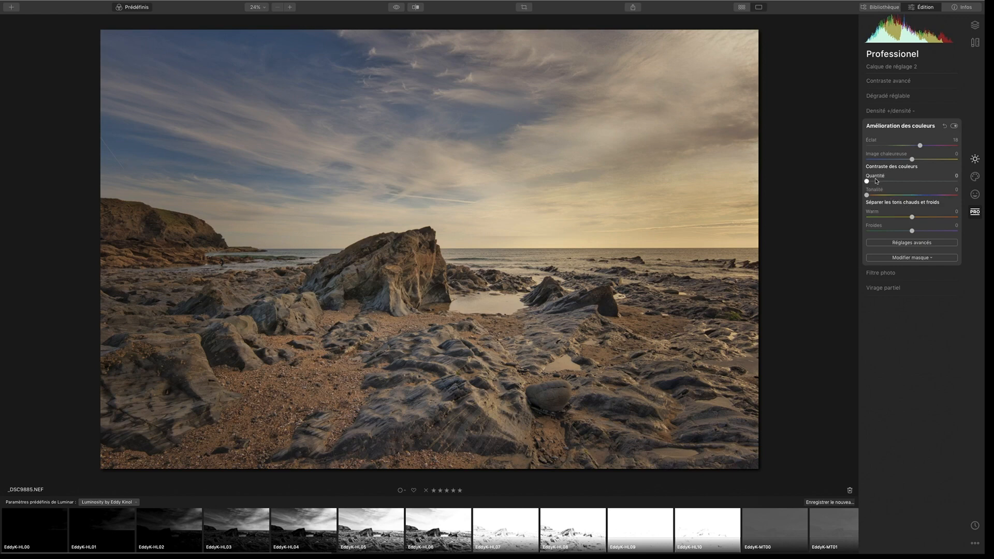
left_click_drag(867, 182, 891, 182)
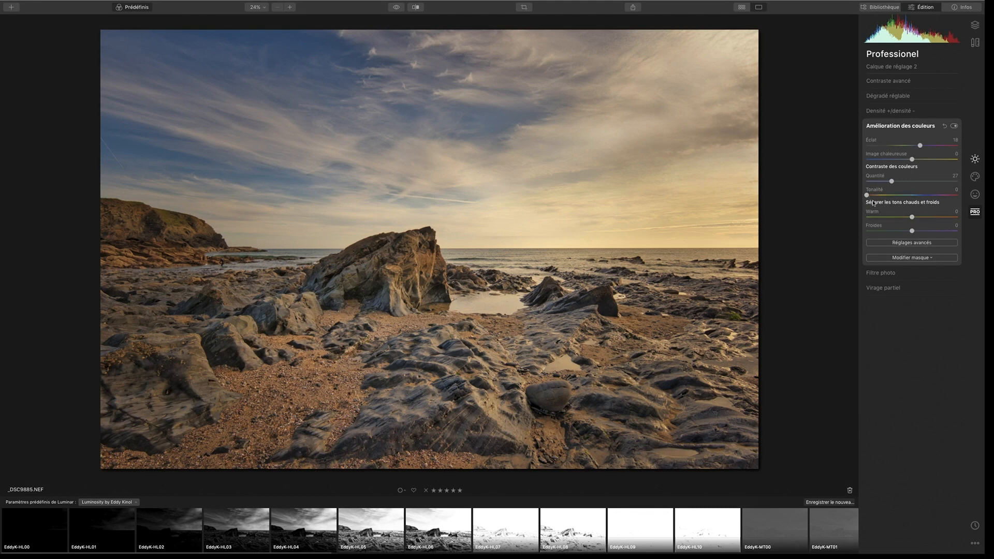
left_click_drag(867, 196, 917, 200)
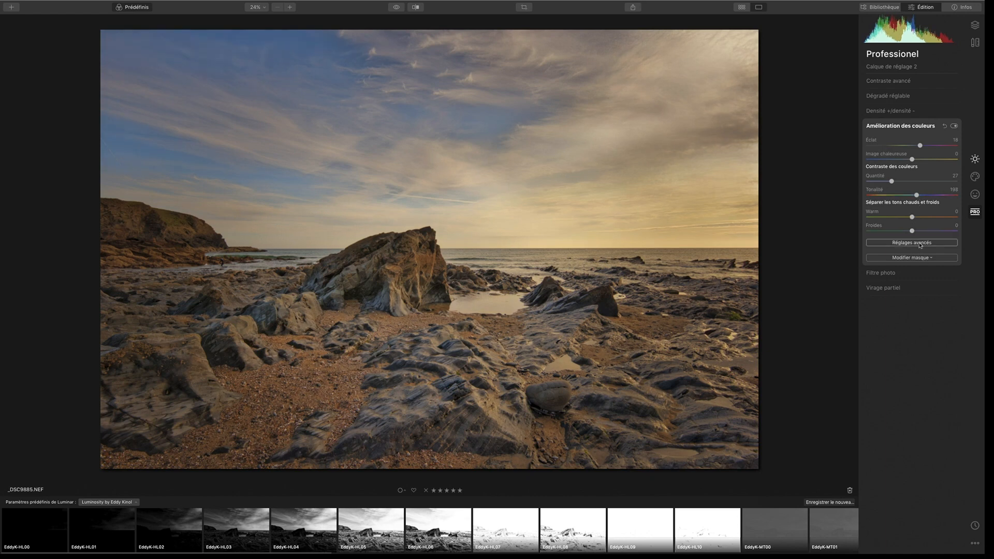
left_click(918, 245)
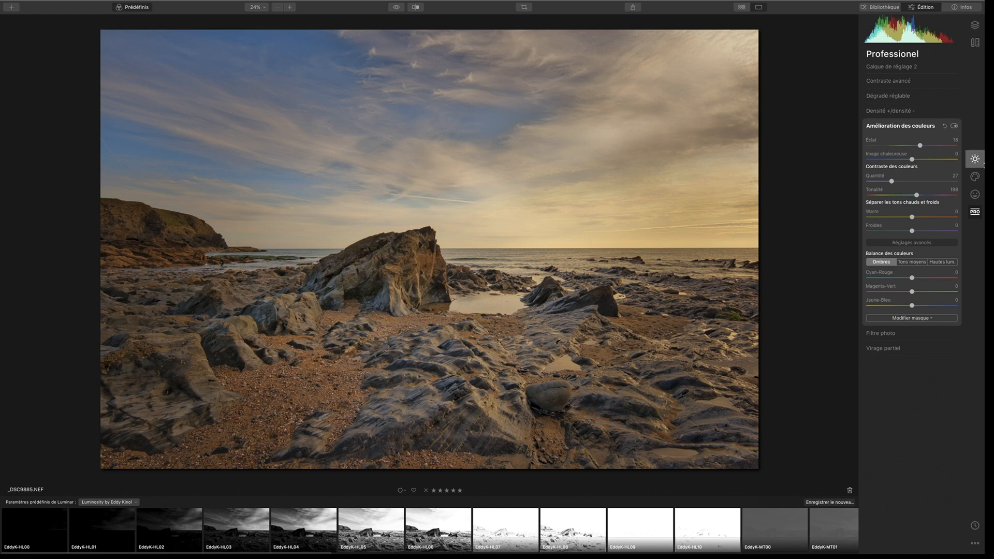
- Raise the black point of the red, green and blue Lumière curves to maximum output, turning the image white
left_click(976, 158)
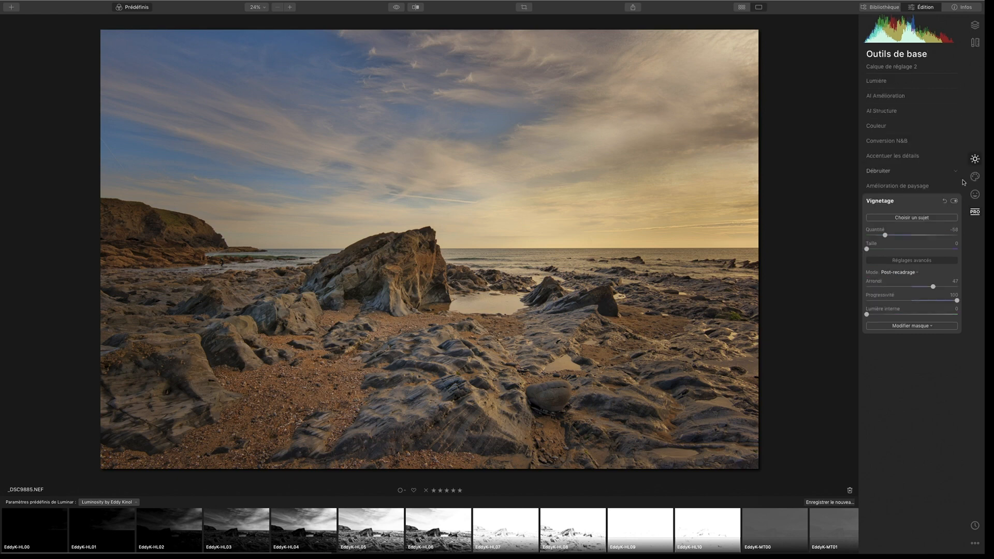
left_click(886, 84)
left_click(906, 233)
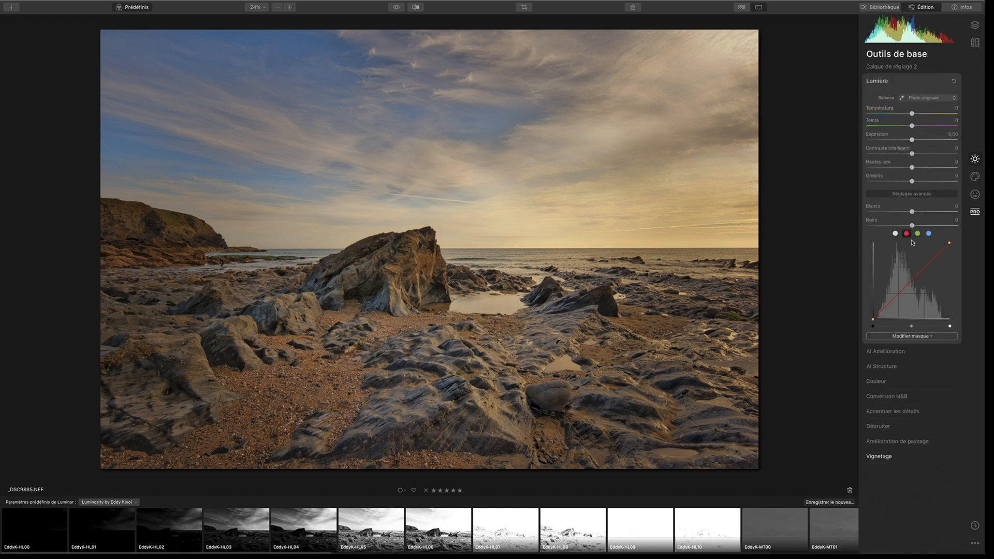
left_click_drag(875, 321, 840, 233)
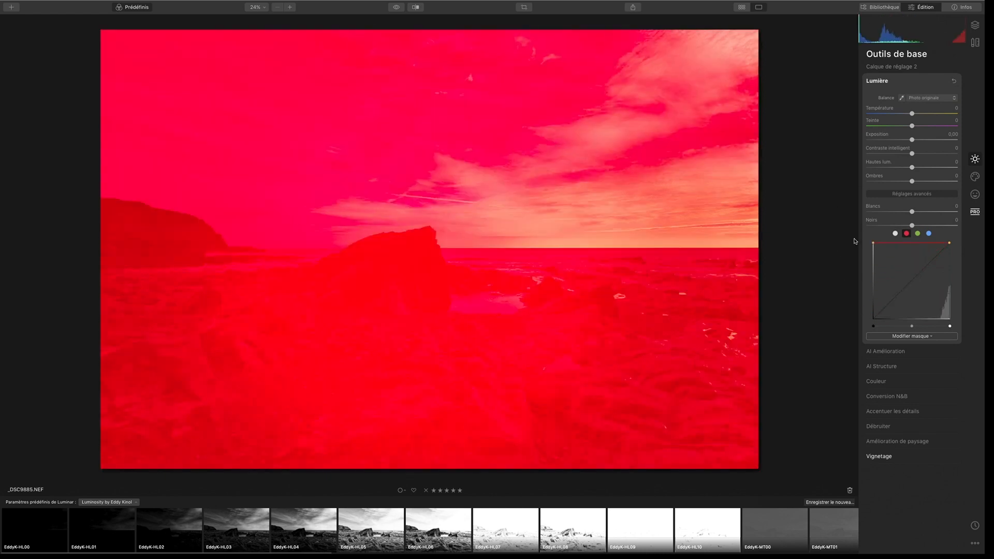
left_click(917, 233)
left_click_drag(873, 320, 842, 229)
left_click(928, 233)
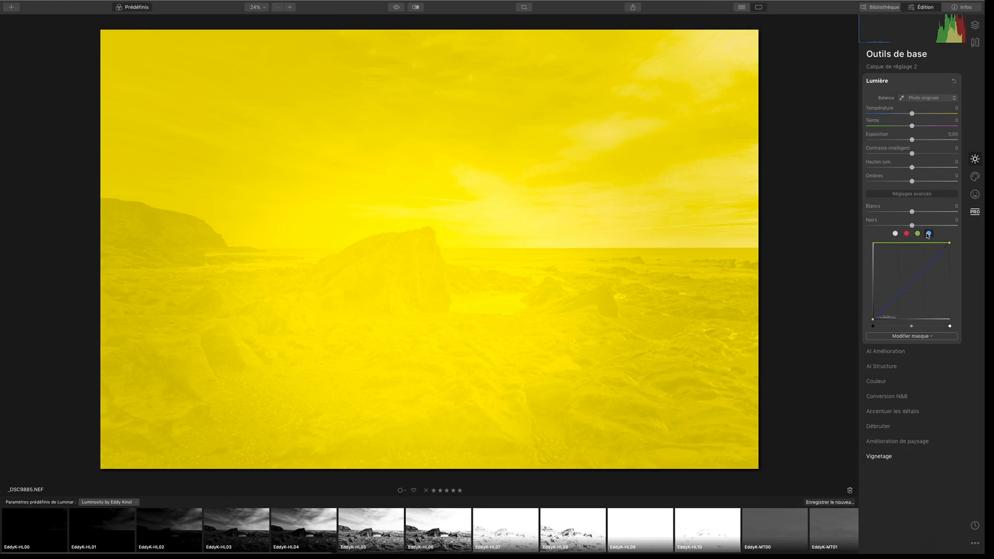
left_click_drag(874, 318, 859, 258)
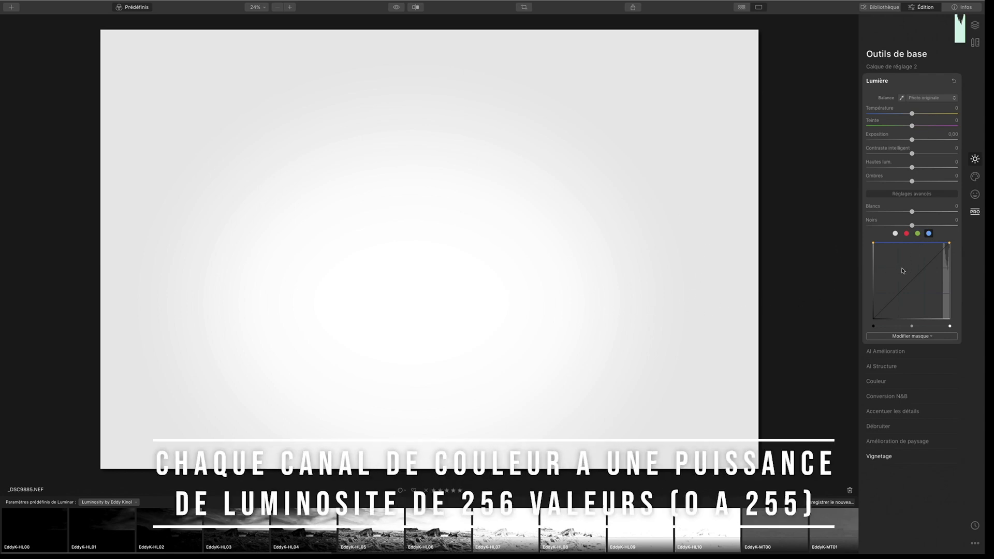
- Lower both end points of the blue, green and red Lumière curves to zero output, turning the image black
left_click_drag(874, 245, 855, 353)
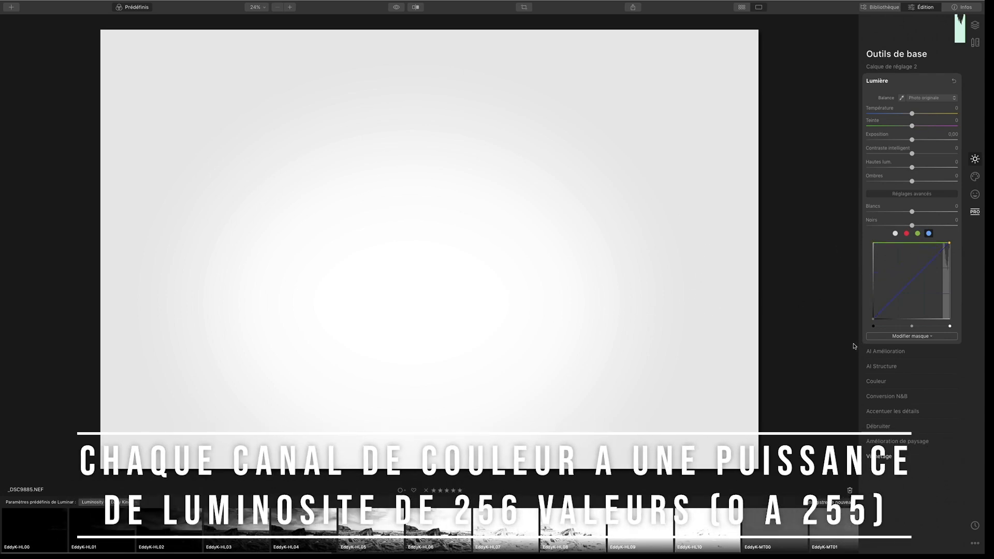
left_click_drag(950, 245, 949, 319)
left_click(917, 233)
left_click_drag(873, 243, 873, 319)
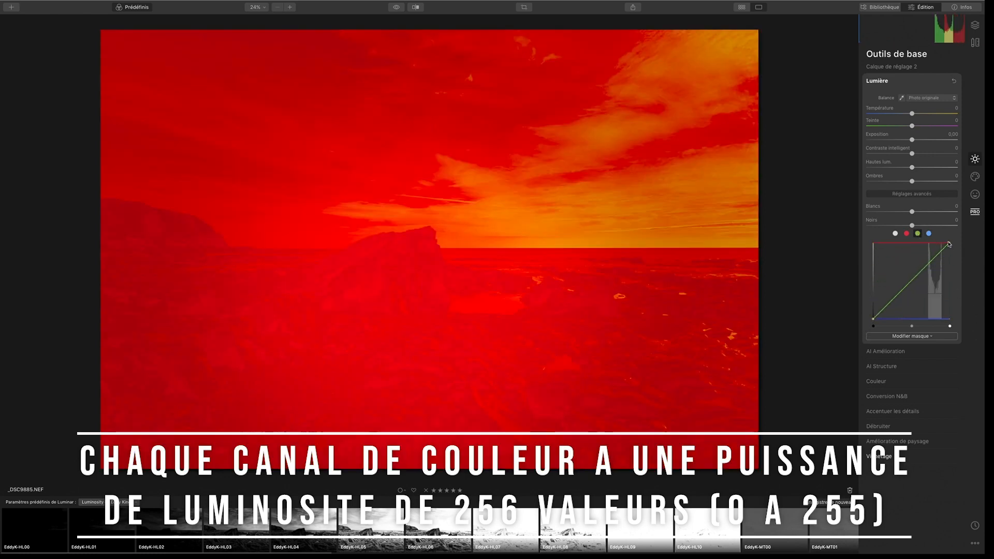
left_click_drag(949, 244, 949, 318)
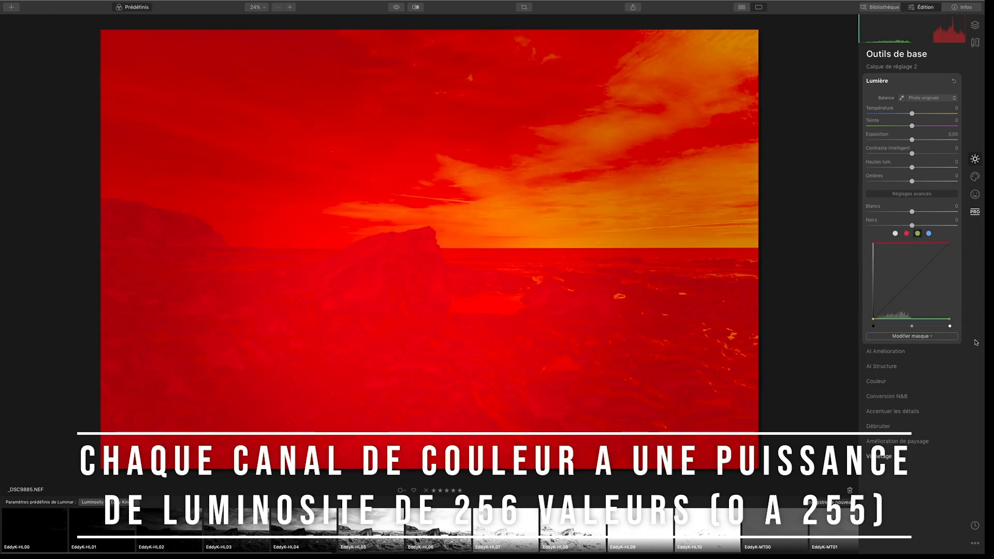
left_click(906, 234)
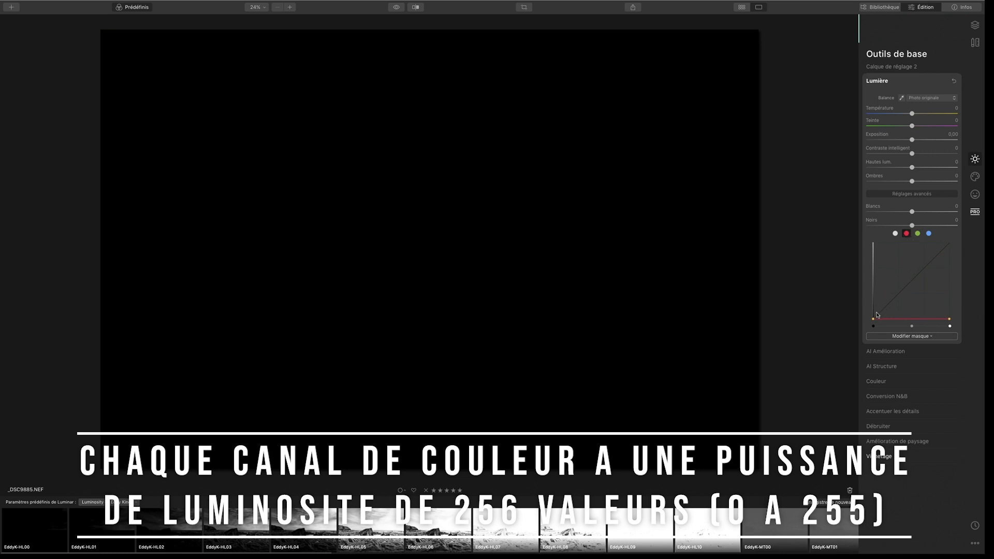
- Raise the white points of the blue, green and red Lumière curves back to the maximum, one channel at a time
left_click(918, 234)
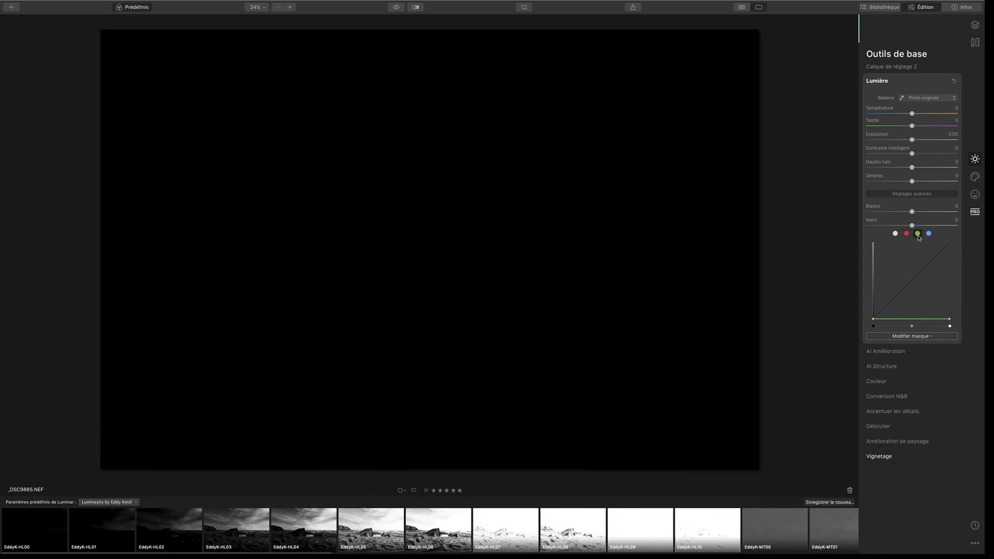
left_click(929, 234)
left_click_drag(950, 319, 953, 300)
left_click(917, 233)
left_click_drag(950, 314, 949, 242)
left_click(907, 233)
left_click(906, 233)
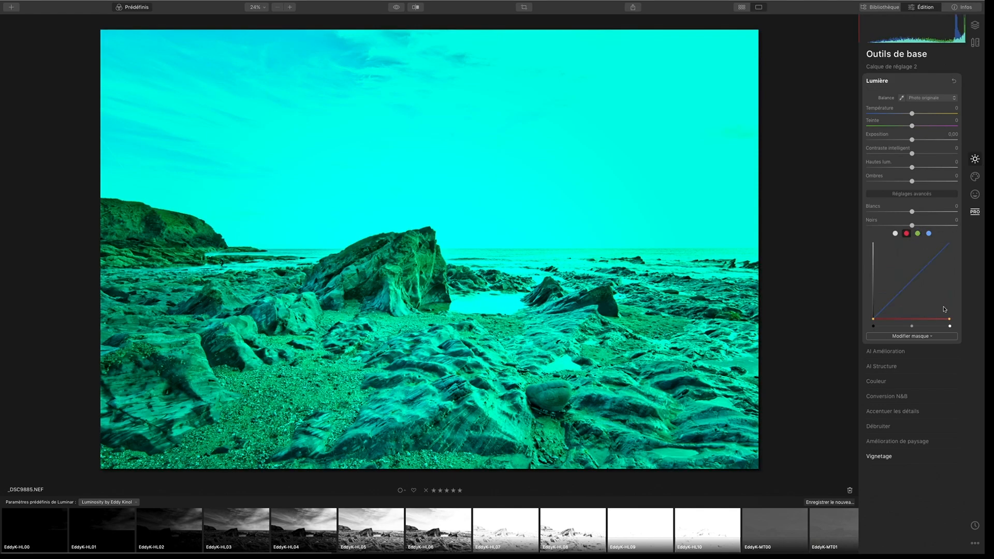
left_click_drag(951, 320, 953, 260)
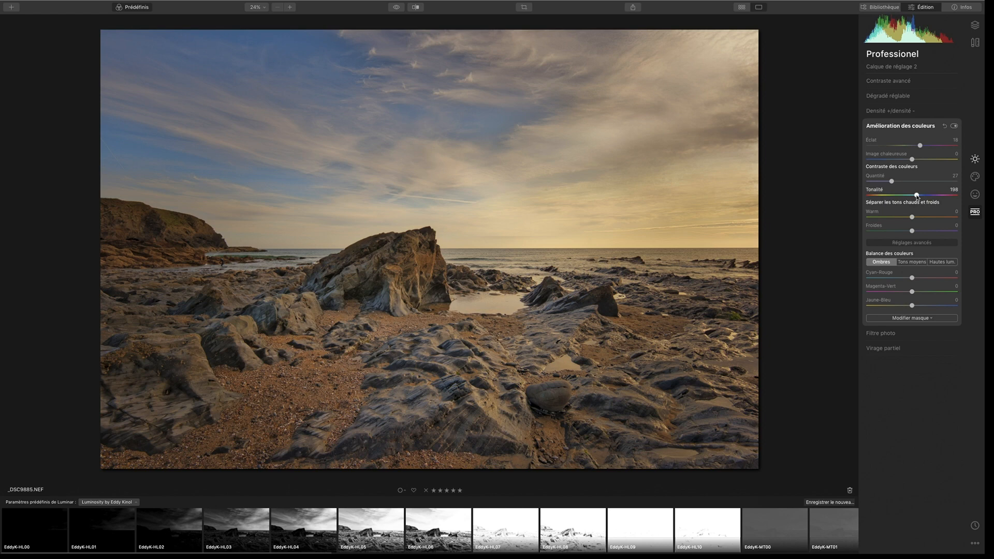
- Try different Tonalité values for the Contraste des couleurs, including 272 and 0, and end at 192
left_click_drag(916, 196, 883, 197)
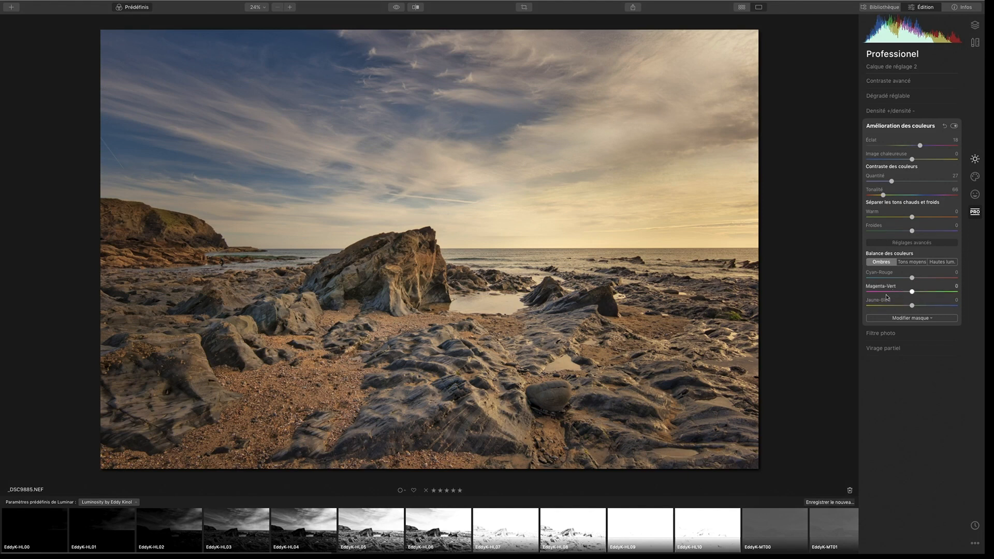
left_click_drag(883, 195, 935, 197)
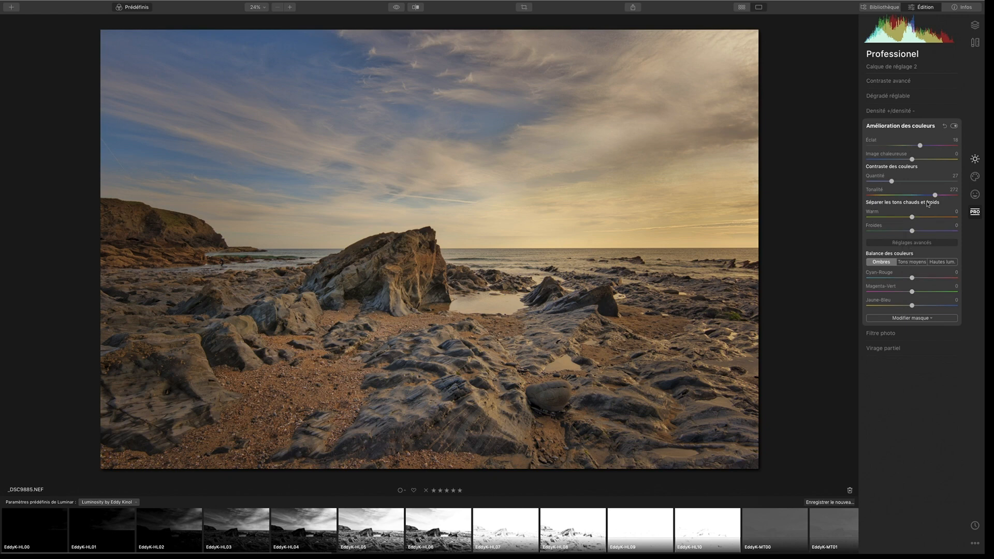
left_click_drag(939, 198, 852, 206)
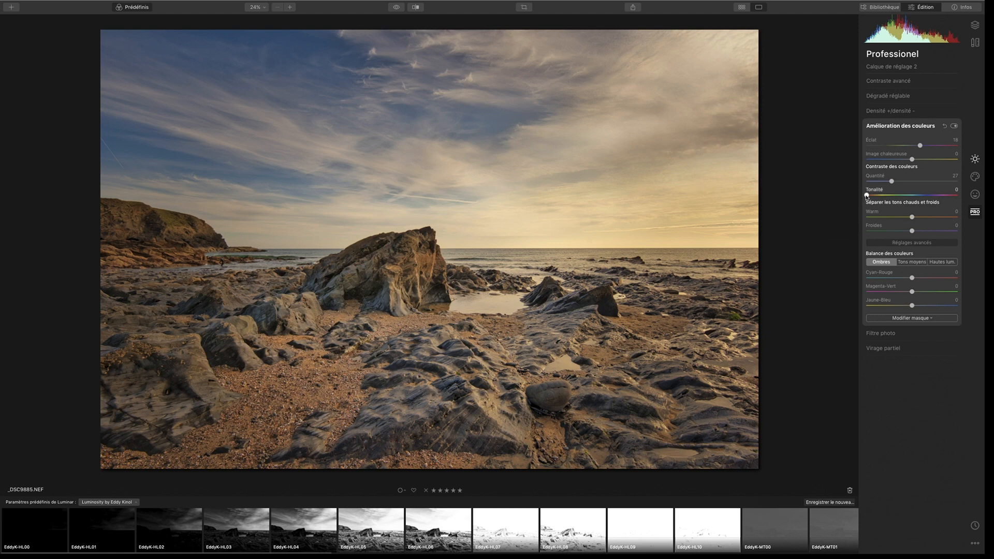
left_click_drag(868, 196, 915, 197)
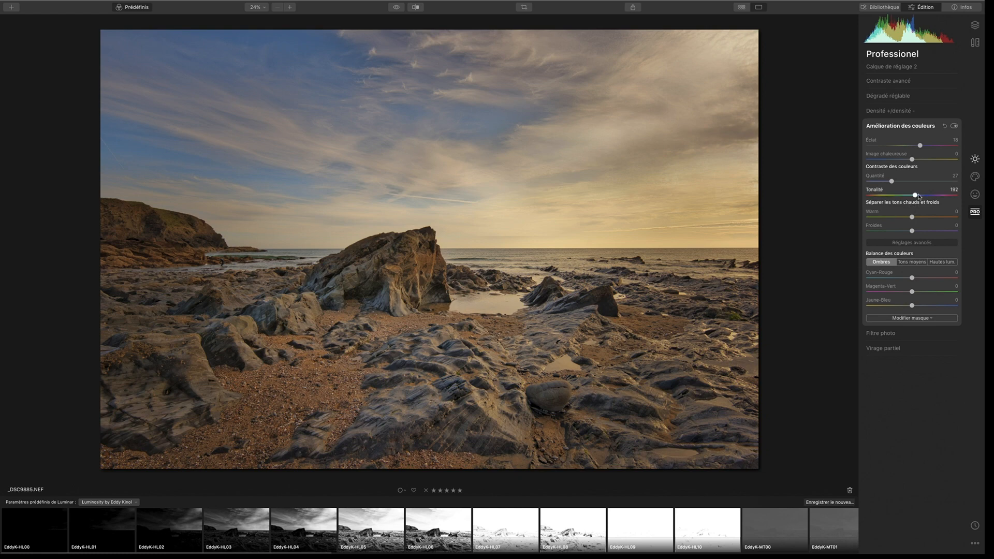
- Raise the Contraste des couleurs Quantité to 100, sweep its Tonalité upward and bring it down to 0
left_click_drag(892, 182, 958, 184)
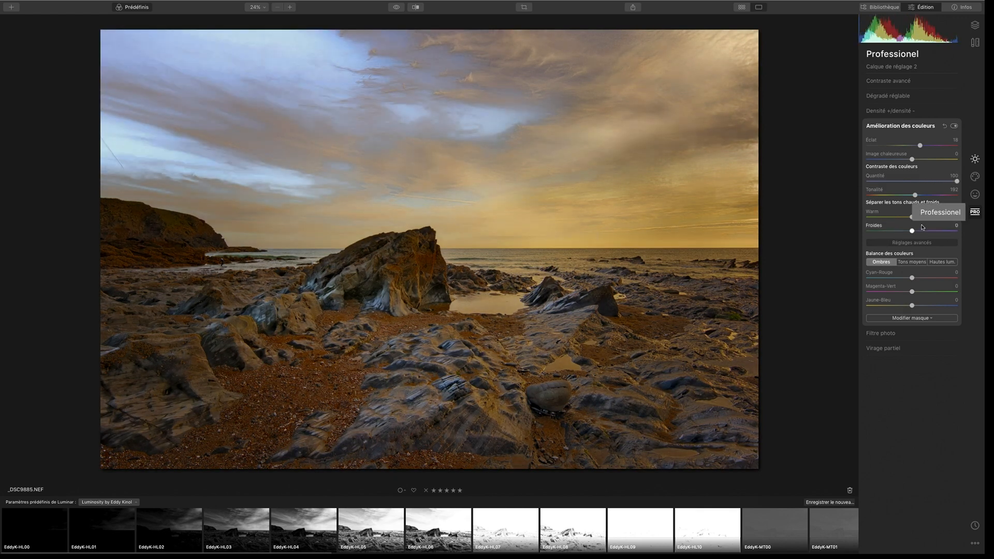
left_click_drag(915, 195, 940, 195)
left_click_drag(920, 195, 857, 197)
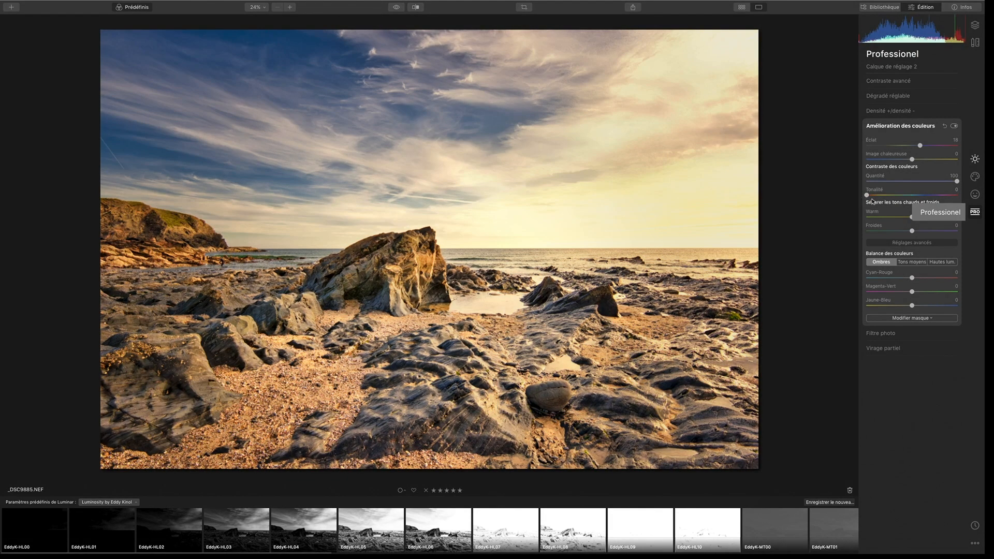
- Set the Contraste des couleurs Tonalité to 65 and its Quantité to 40
left_click_drag(868, 196, 883, 197)
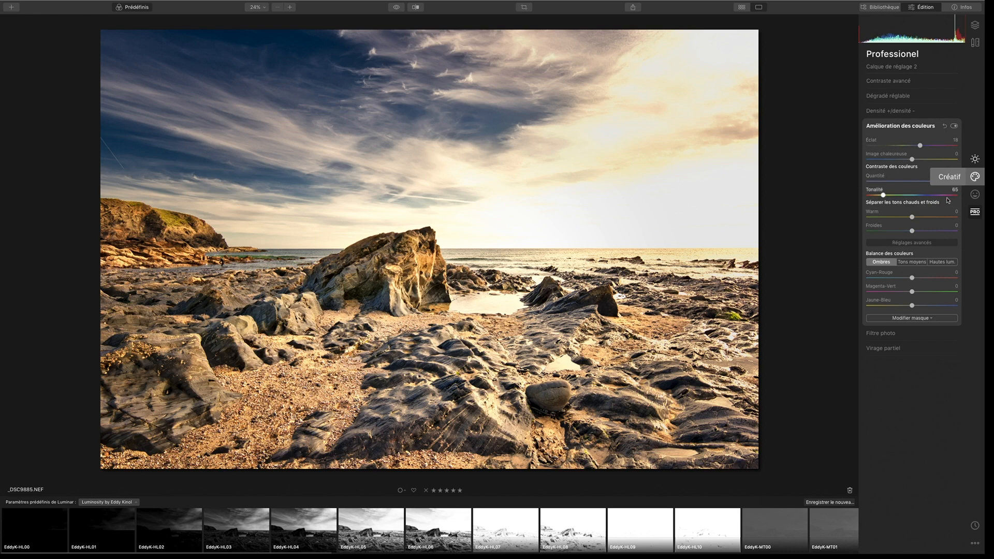
left_click_drag(945, 182, 902, 188)
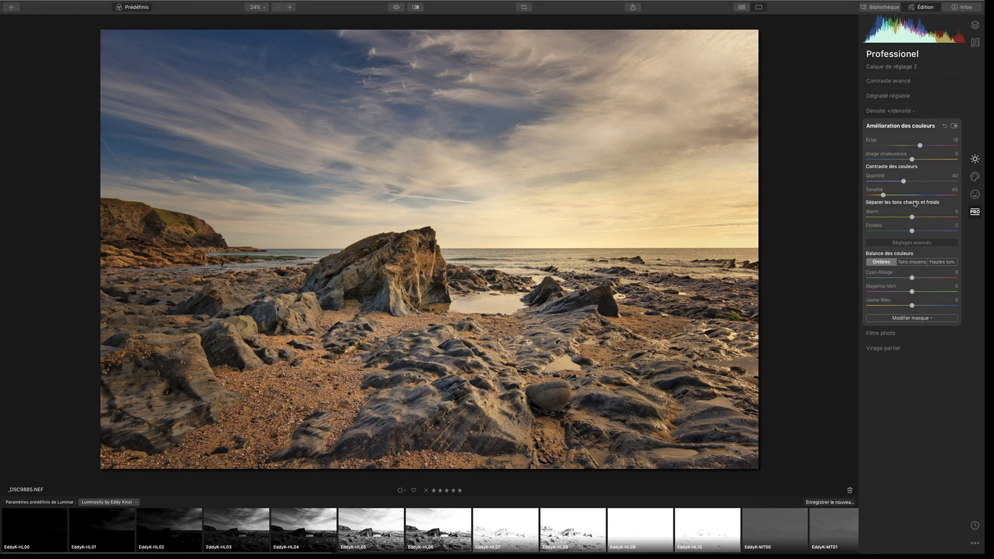
- Lower the Warm tones to -15 and the Image chaleureuse value to -27
left_click(898, 218)
double_click(901, 221)
left_click_drag(913, 219, 895, 219)
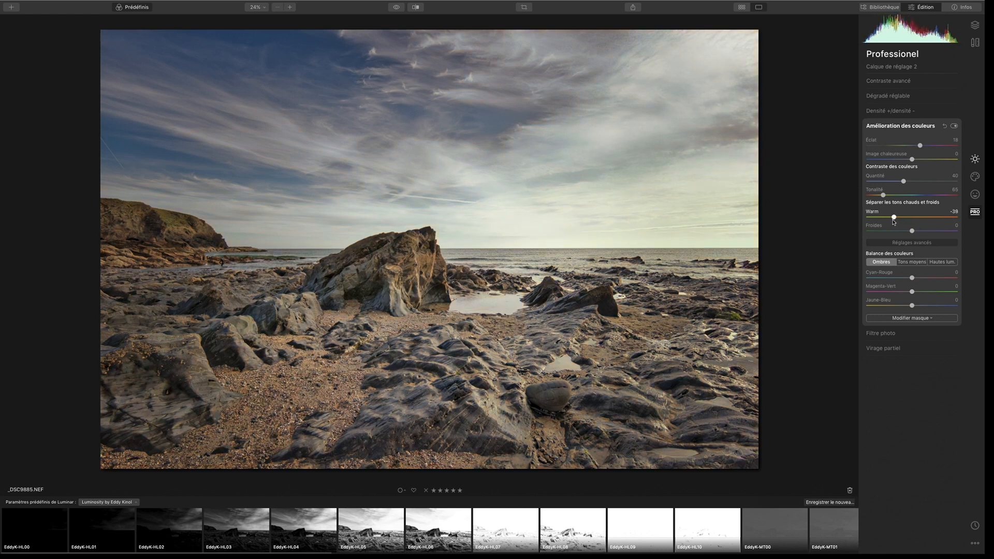
left_click_drag(894, 218, 904, 219)
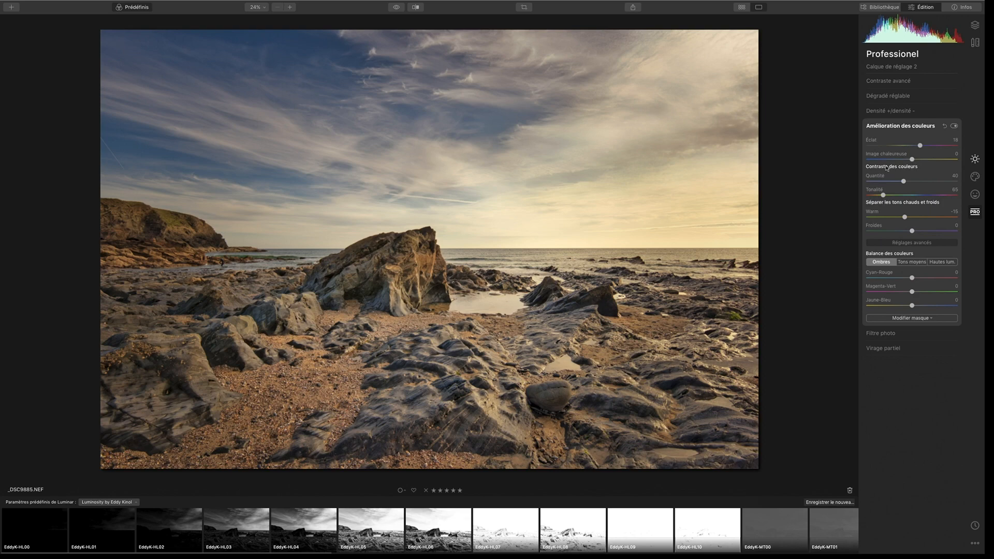
left_click_drag(909, 160, 901, 160)
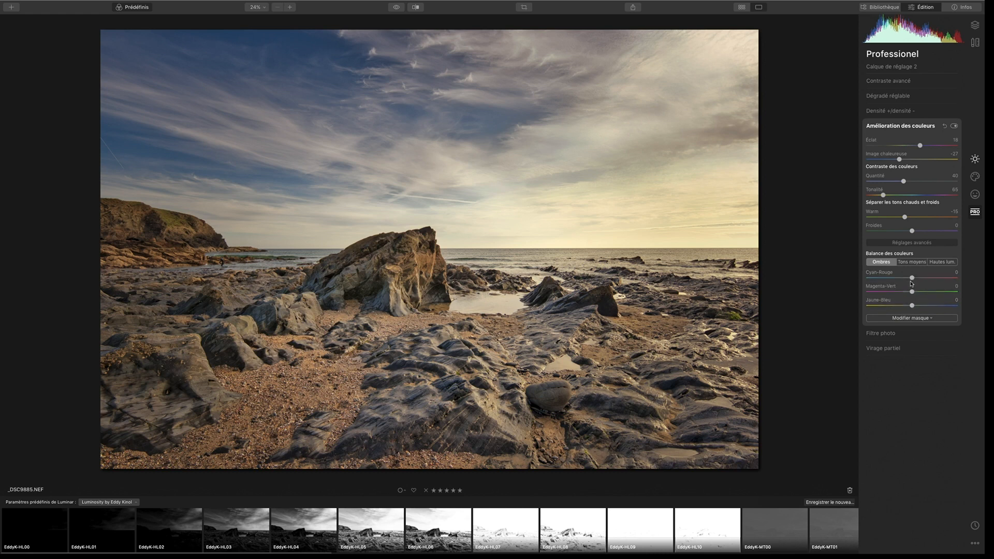
- Set the Cyan-Rouge colour balance to 9 for the Ombres, 13 for the Tons moyens and 12 for the Hautes lum
mouse_move(911, 282)
left_mouse_down()
mouse_move(887, 281)
mouse_move(916, 278)
left_mouse_up()
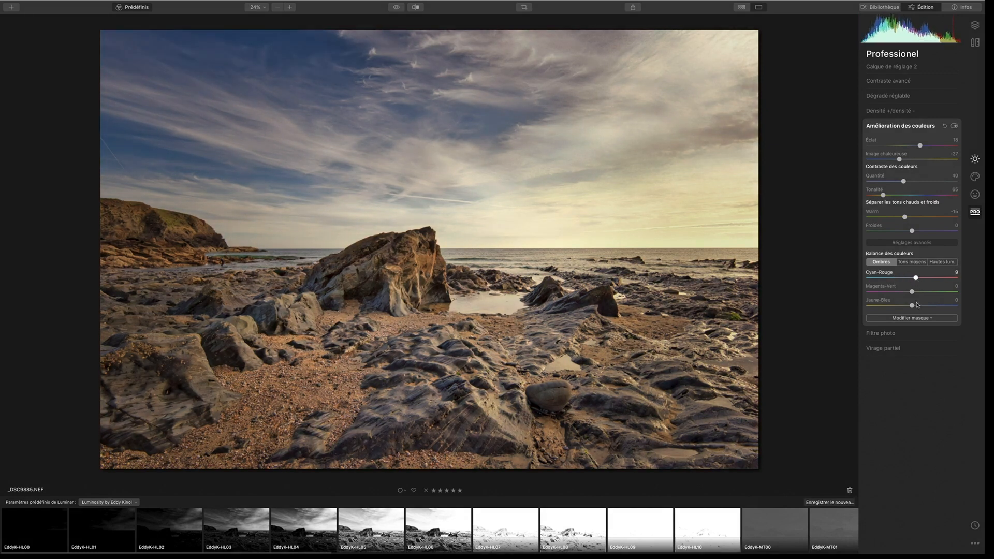
left_click(912, 262)
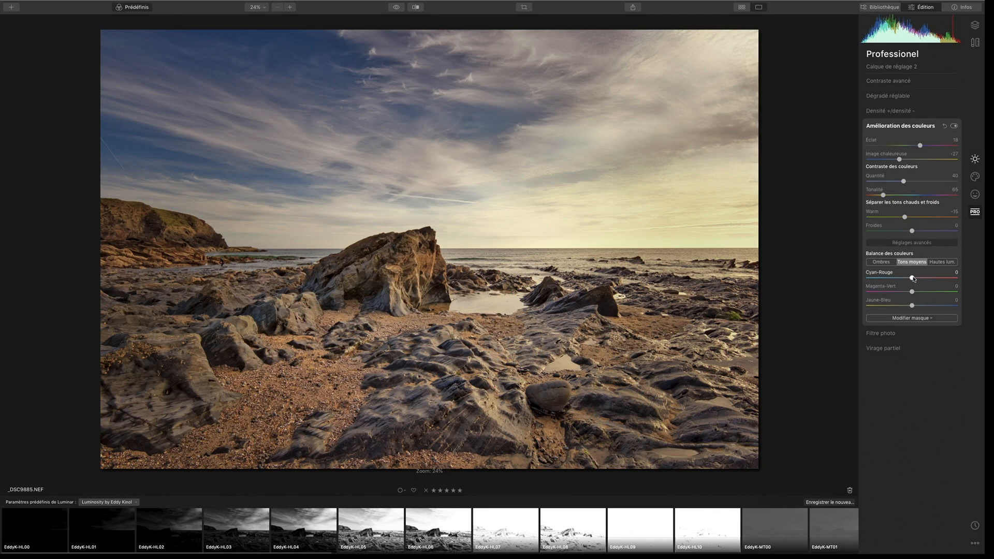
left_click_drag(912, 278, 920, 279)
left_click(940, 263)
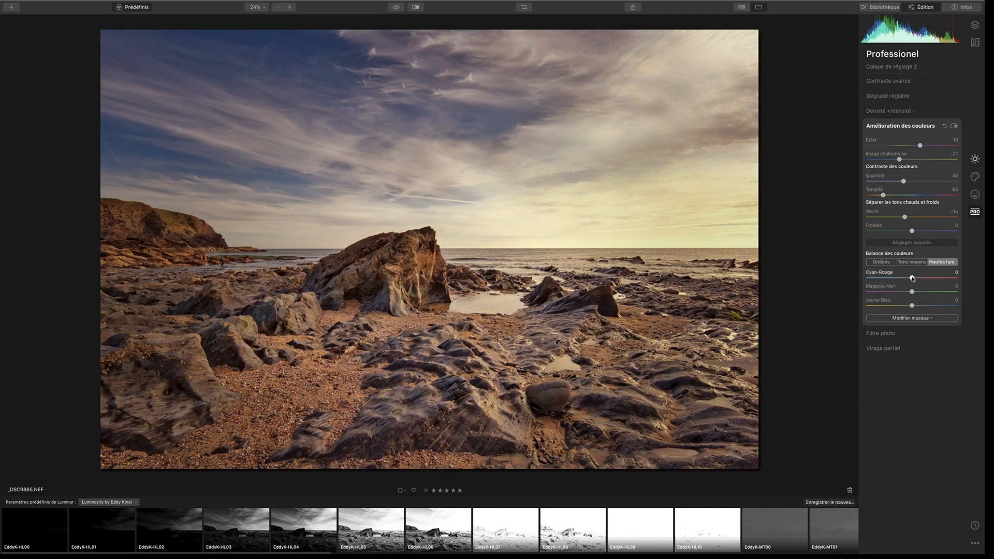
left_click_drag(916, 279, 917, 278)
left_click(913, 262)
- Shift the Magenta-Vert balance towards green, with 23 for the Ombres, a slight increase for the Tons moyens and 18 for the Hautes lum
left_click(889, 262)
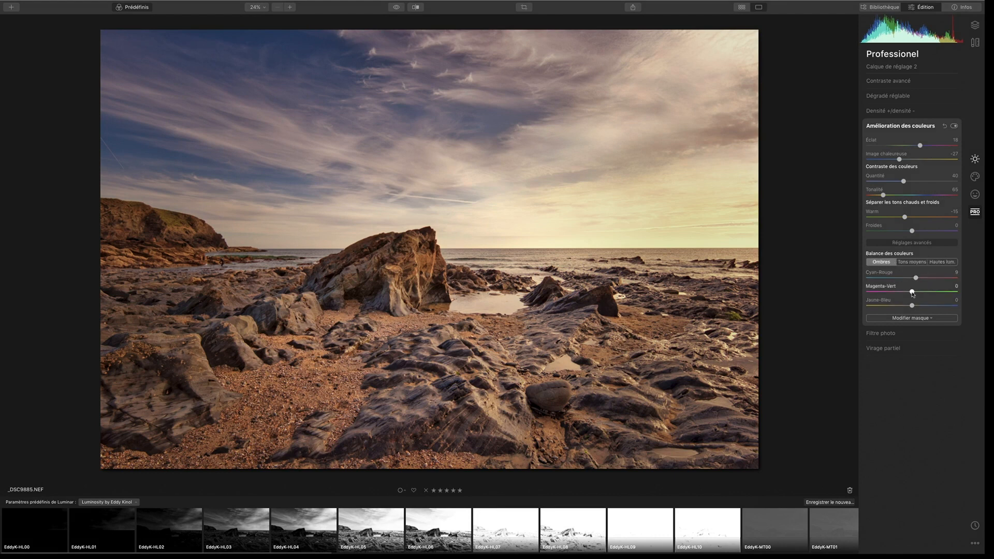
left_click_drag(915, 292, 926, 293)
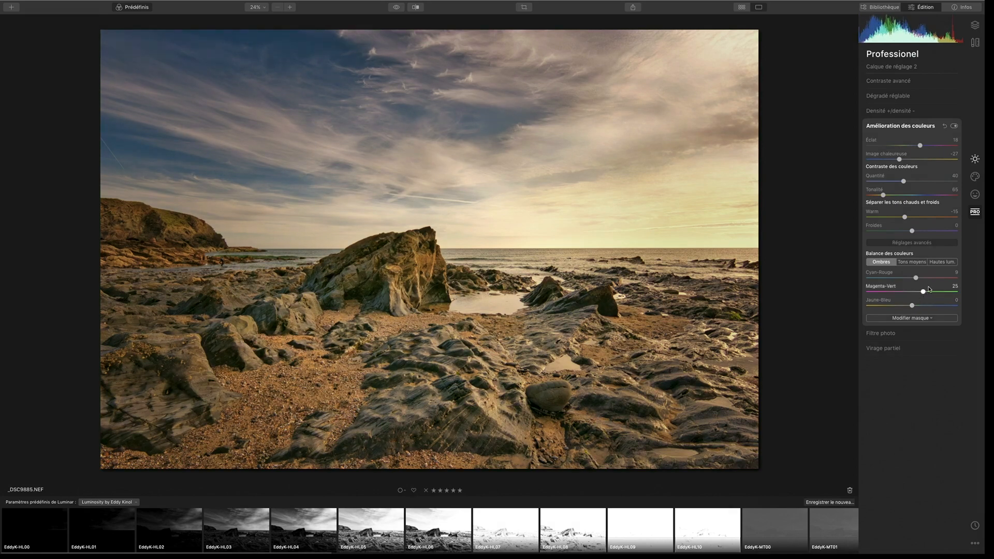
left_click_drag(924, 292, 922, 292)
left_click(911, 262)
left_click_drag(911, 292, 919, 295)
left_click(940, 262)
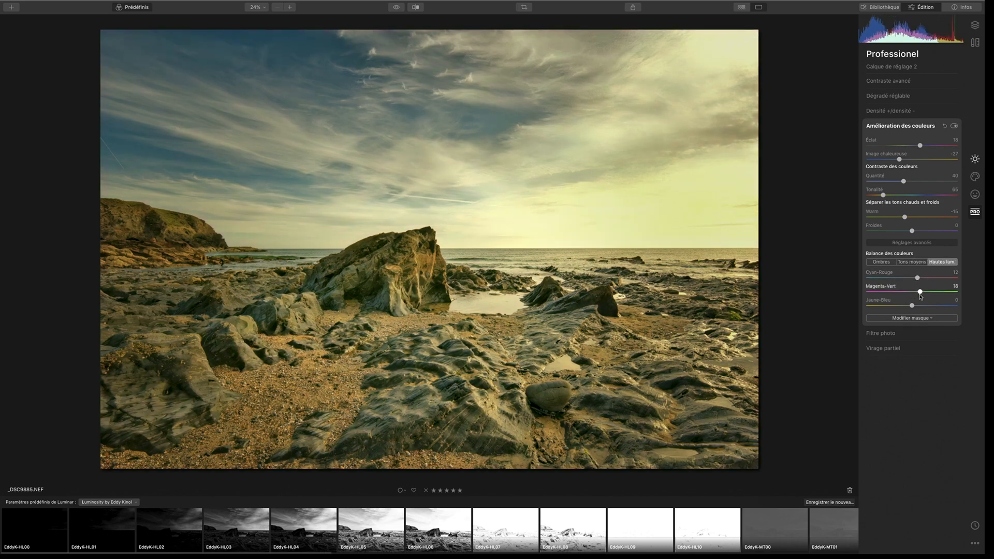
- Set the Jaune-Bleu balance to 33 for Ombres, 22 for Tons moyens and 17 for Hautes lum., and compare the photo without the colour enhancement
left_click(882, 262)
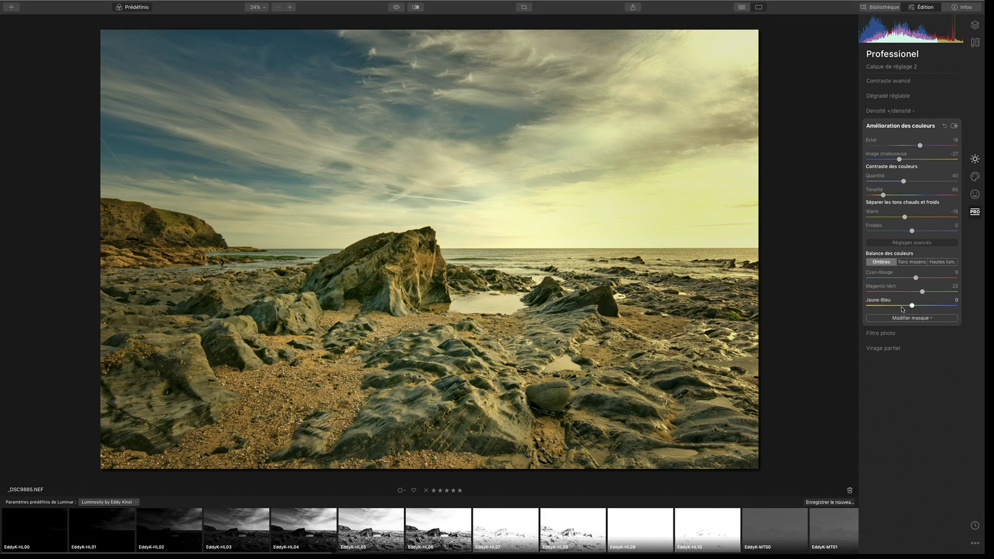
left_click_drag(912, 306, 928, 307)
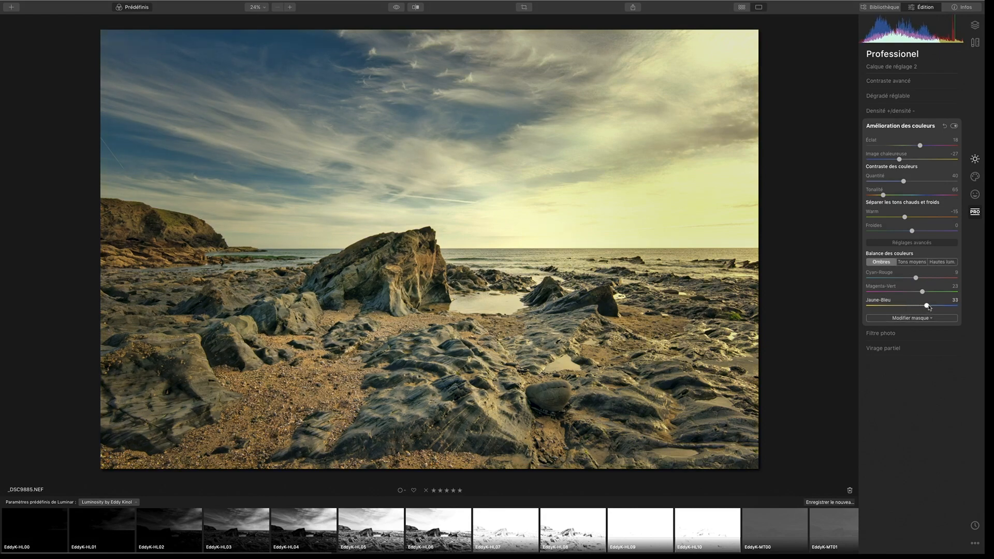
left_click(914, 262)
left_click_drag(912, 306, 922, 306)
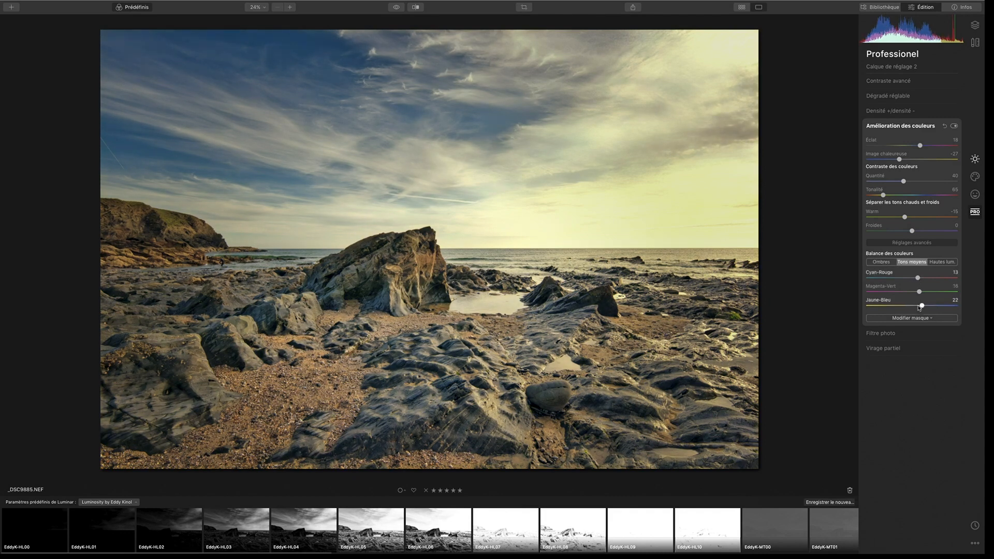
left_click(938, 261)
left_click_drag(912, 306, 921, 308)
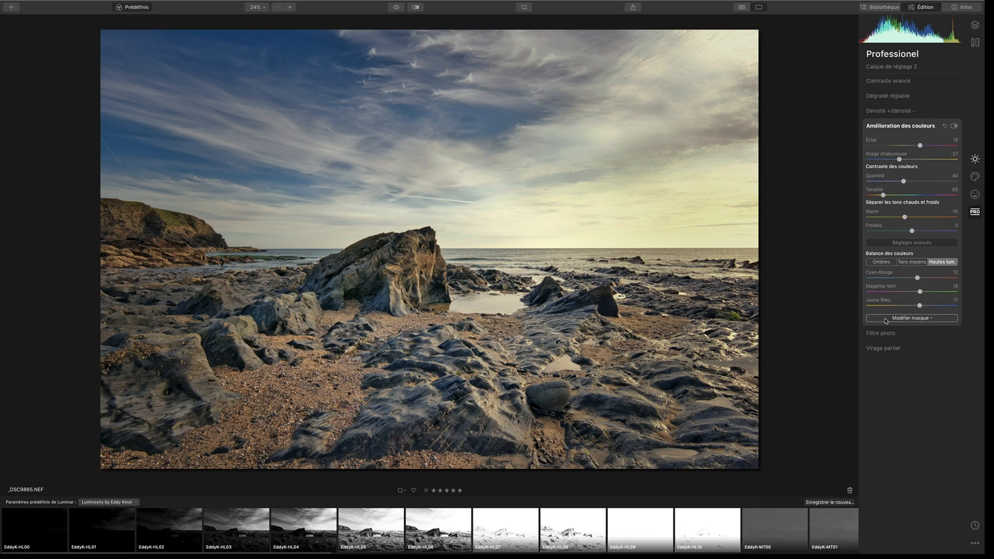
left_click(953, 127)
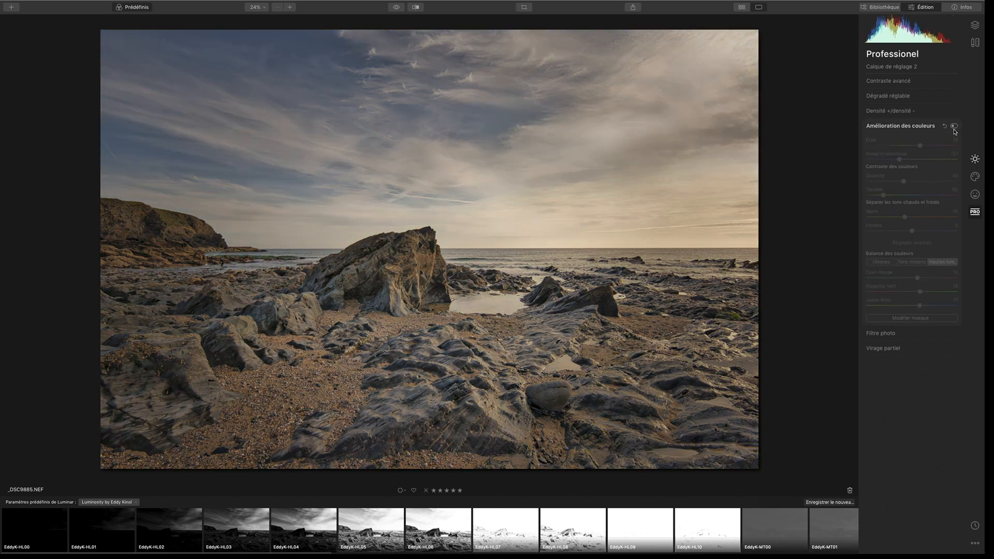
left_click(954, 127)
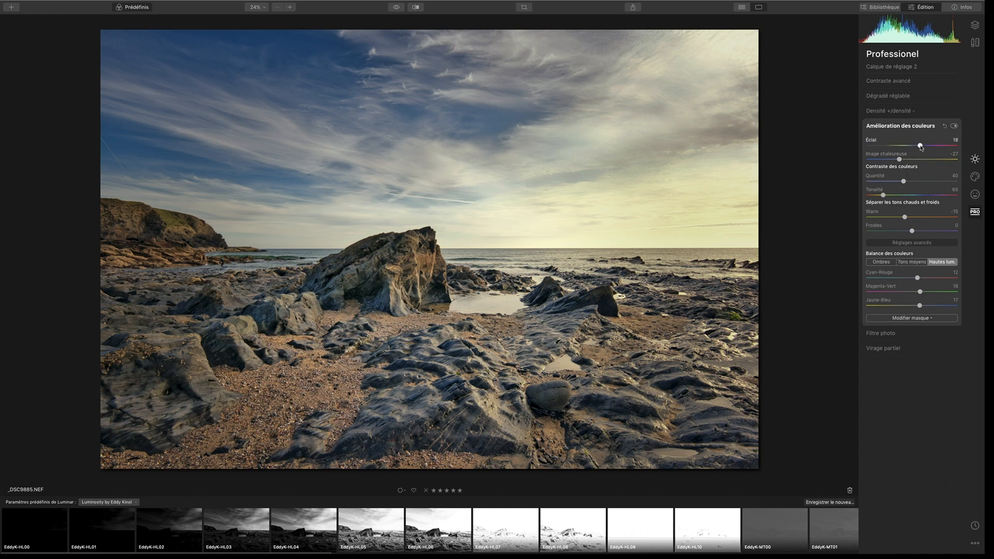
- Lower the Éclat to -23 and reduce the Contraste des couleurs Quantité
left_click_drag(918, 146, 901, 158)
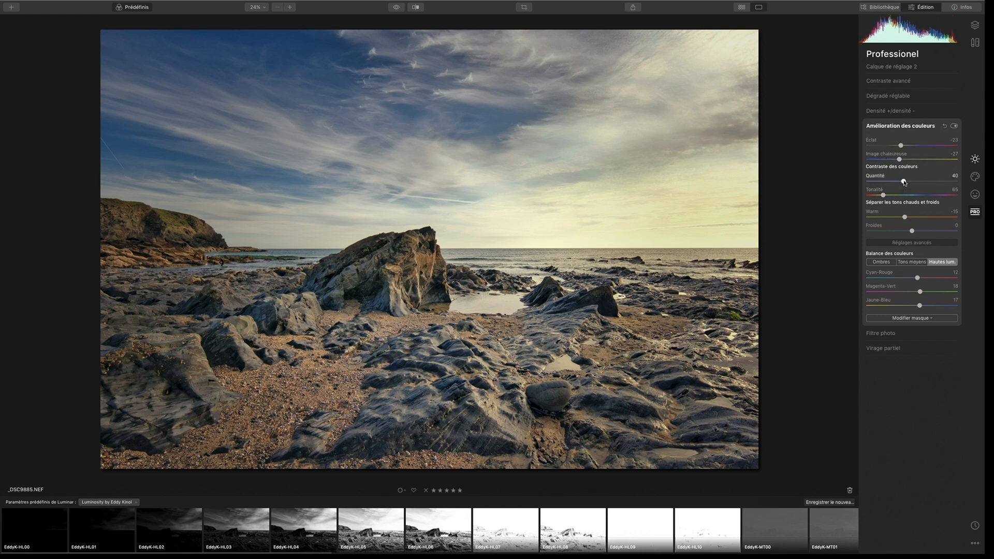
left_click_drag(902, 182, 887, 182)
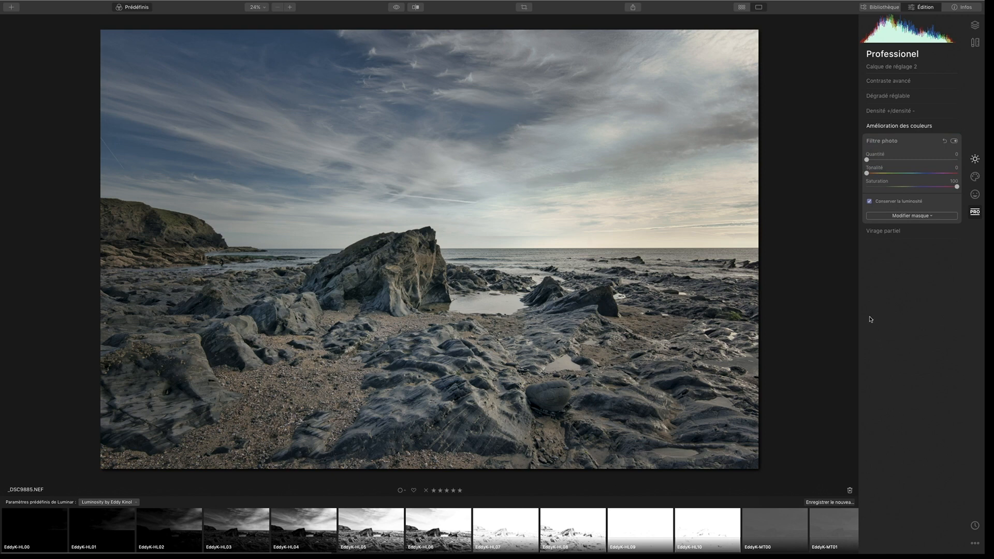
- Try a blue Filtre photo with Quantité 31 and Tonalité 244, and compare the photo with and without it
left_click(893, 128)
left_click(890, 143)
left_click_drag(867, 160, 897, 160)
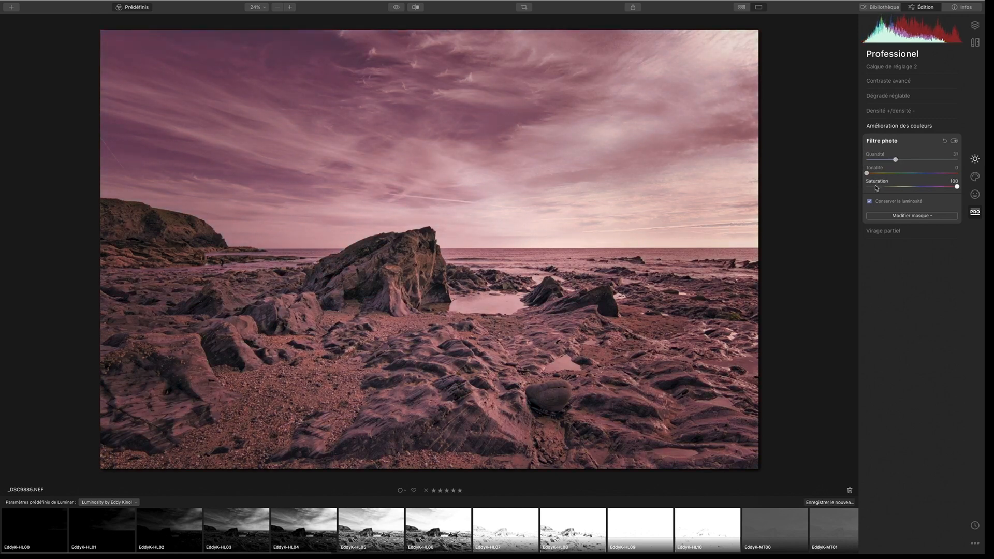
left_click_drag(869, 175, 927, 169)
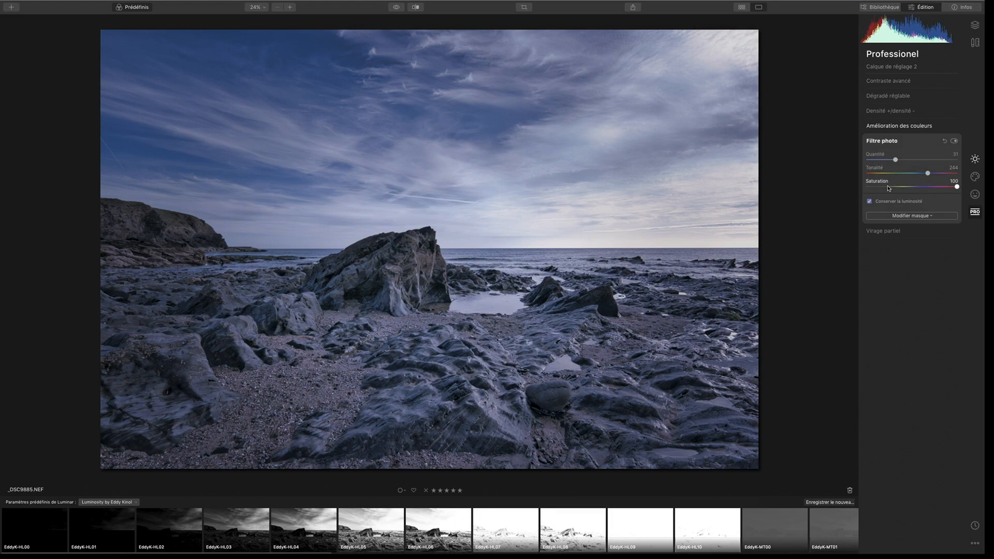
left_click(955, 141)
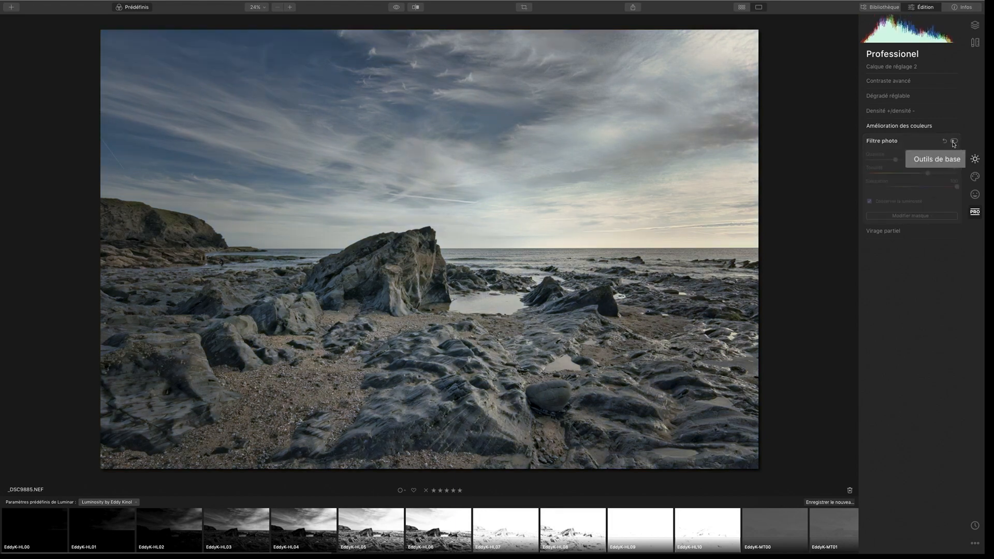
left_click(954, 141)
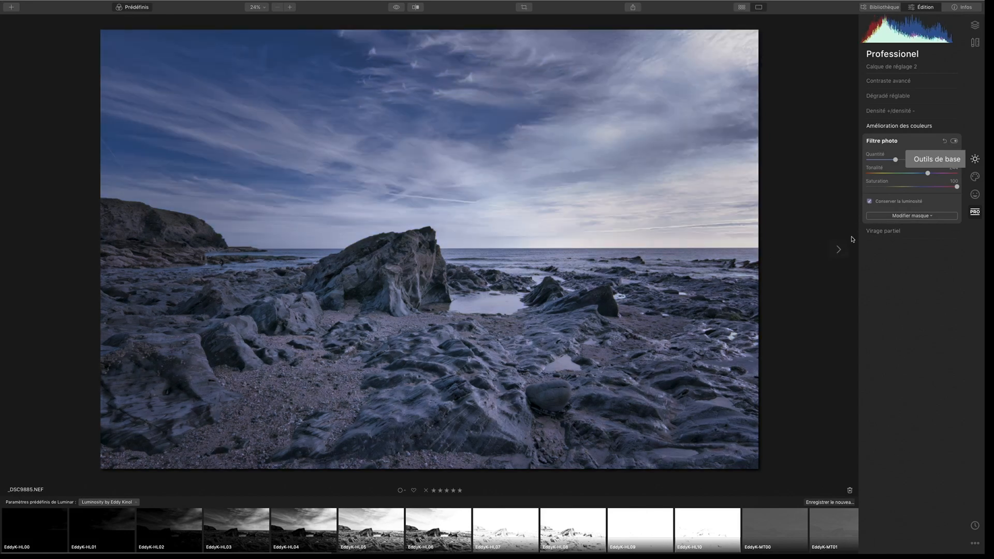
- Apply a Virage partiel at Quantité 37 with Hautes lum. Tonalité 66 and Saturation 27 and violet Ombres at Saturation 30, comparing before and after
left_click(884, 232)
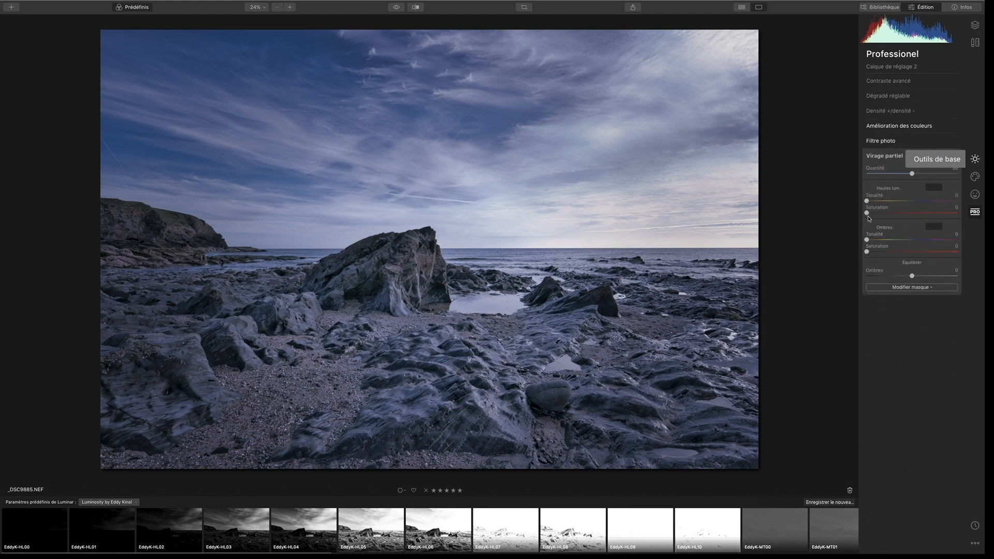
left_click_drag(867, 213, 894, 214)
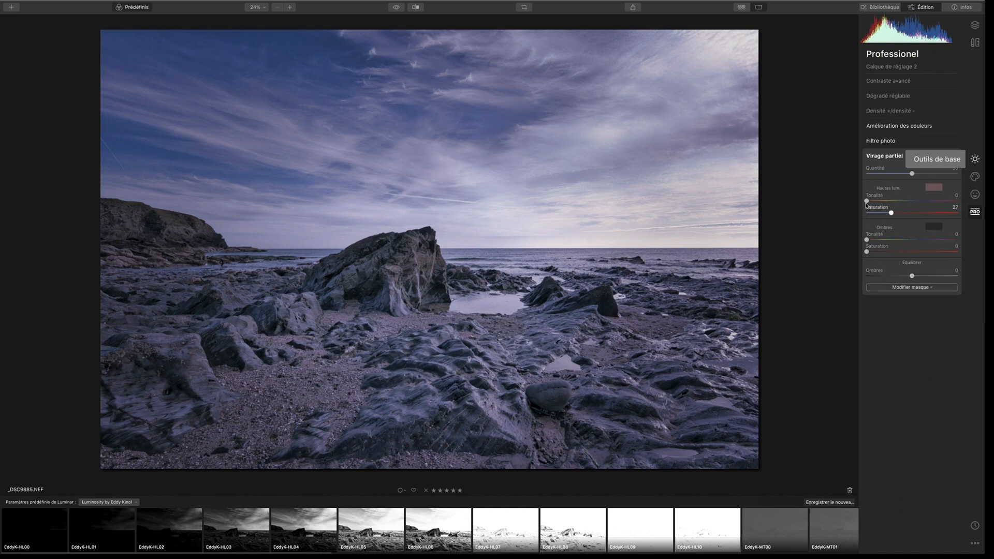
left_click_drag(867, 201, 940, 201)
left_click_drag(867, 252, 886, 243)
left_click_drag(936, 201, 883, 202)
left_click_drag(890, 241, 938, 241)
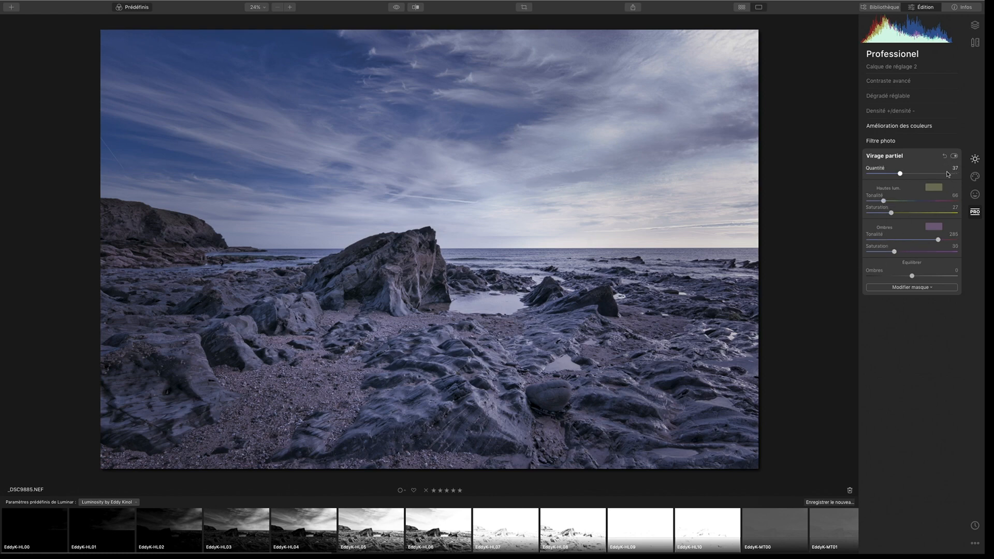
left_click(955, 156)
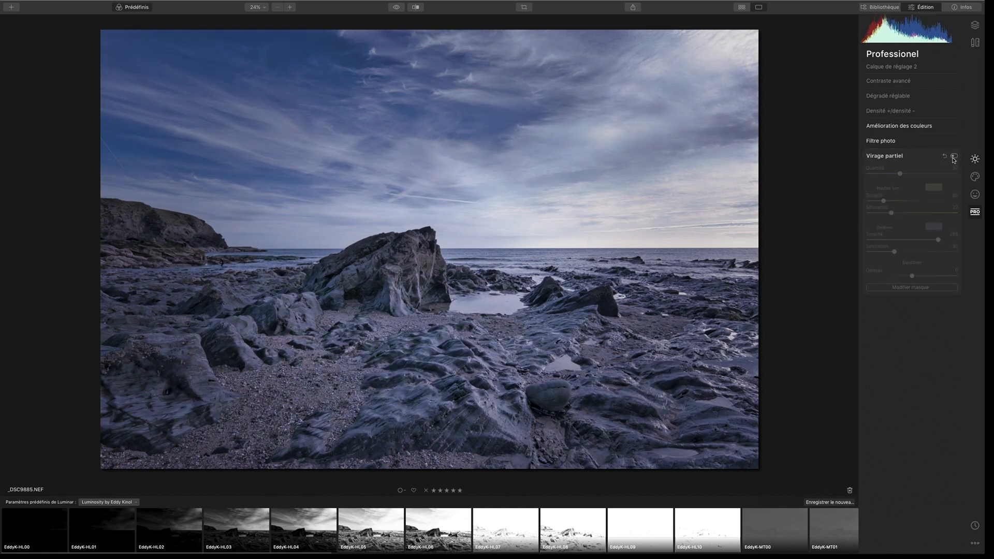
left_click(954, 157)
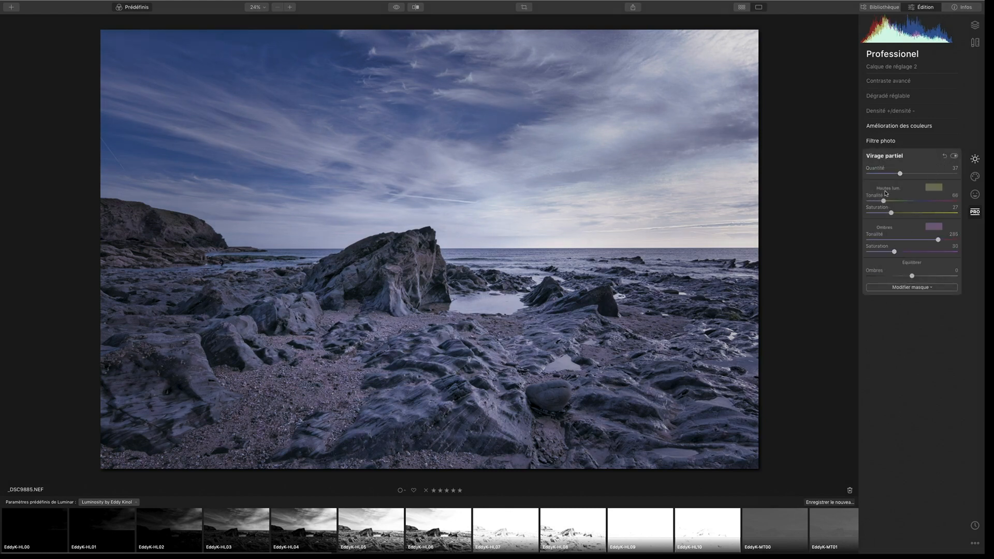
- Reset the Filtre photo settings to their defaults
left_click(894, 141)
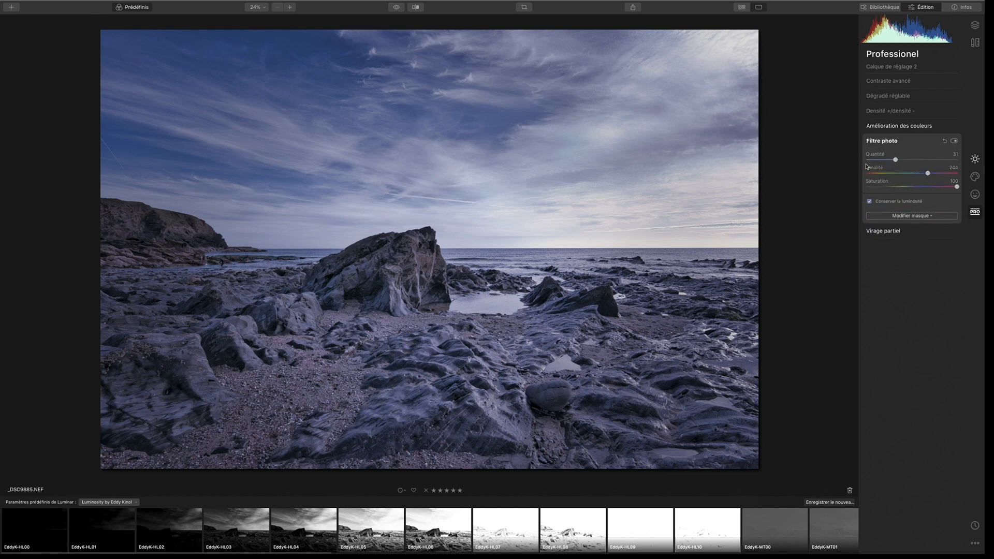
left_click(944, 141)
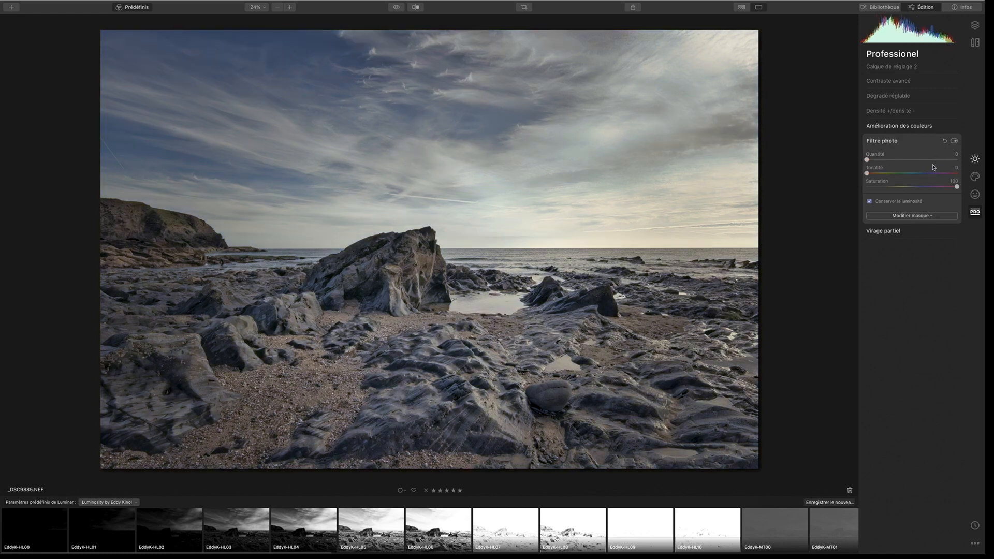
- Refine the Virage partiel with Hautes lum. Tonalité 87, Ombres Tonalité 272 and an Équilibrer value of -74
left_click(888, 231)
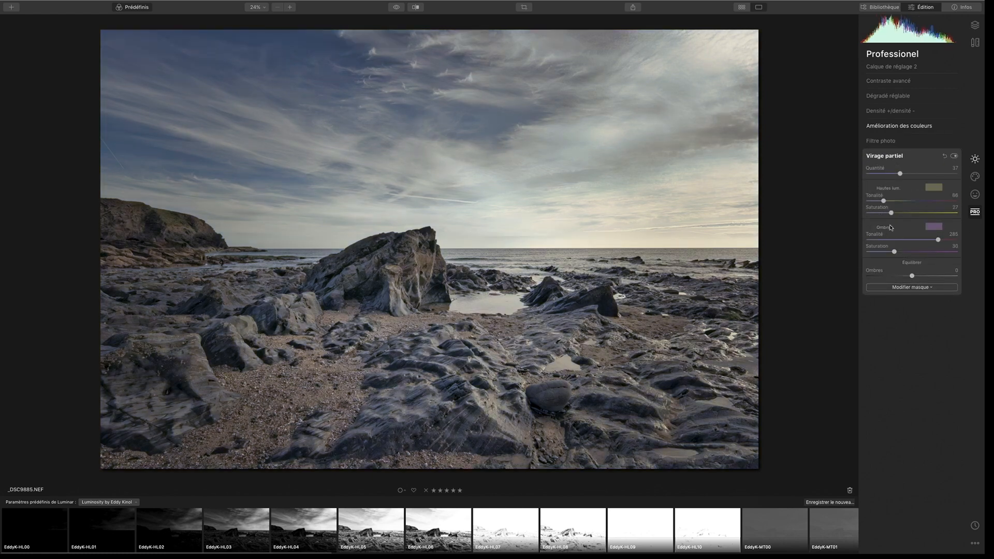
left_click_drag(883, 200, 888, 200)
left_click_drag(938, 239, 892, 240)
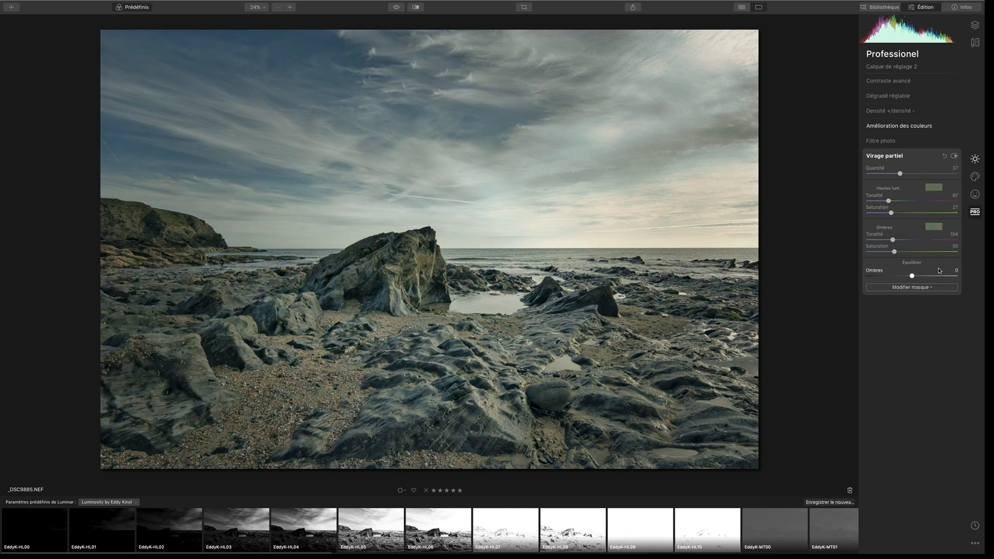
left_click_drag(931, 274, 908, 276)
left_click_drag(893, 239, 934, 239)
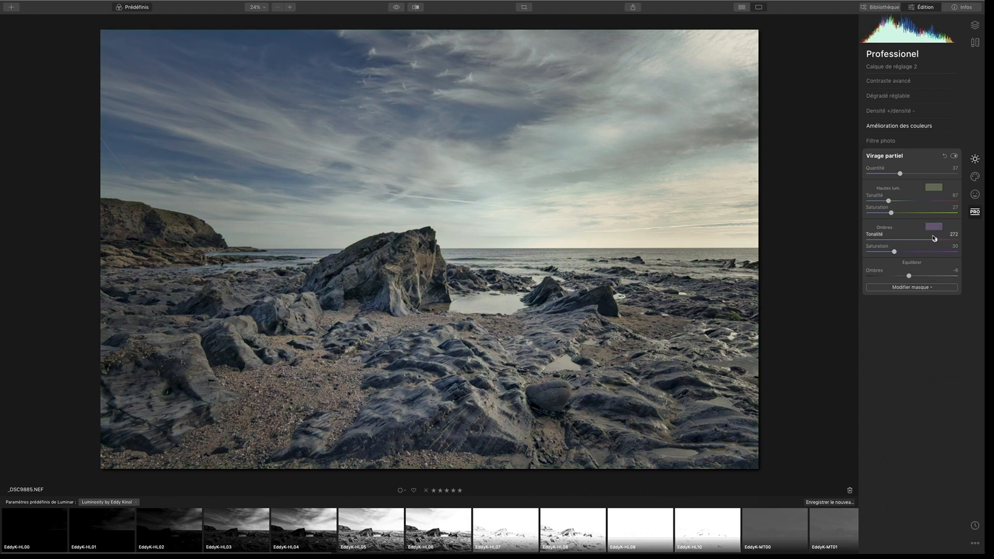
left_click_drag(908, 275, 886, 278)
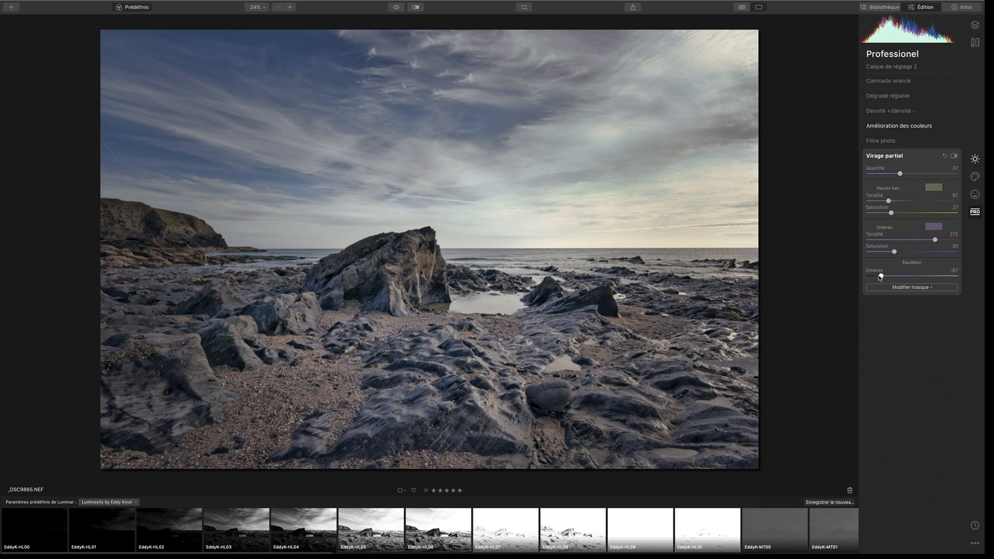
mouse_move(881, 277)
left_mouse_down()
mouse_move(938, 275)
mouse_move(878, 277)
left_mouse_up()
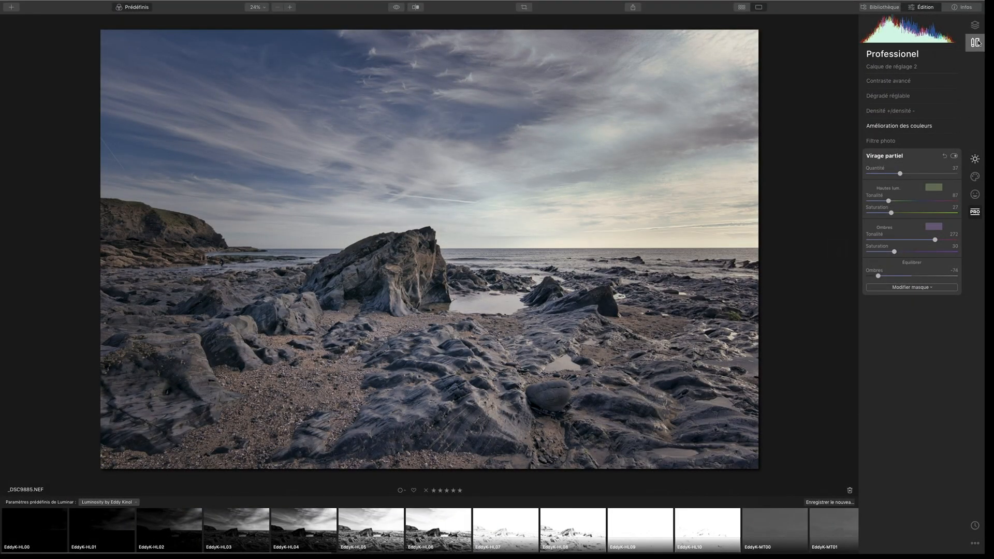
- Compare the edited seascape with its original version
left_click(974, 160)
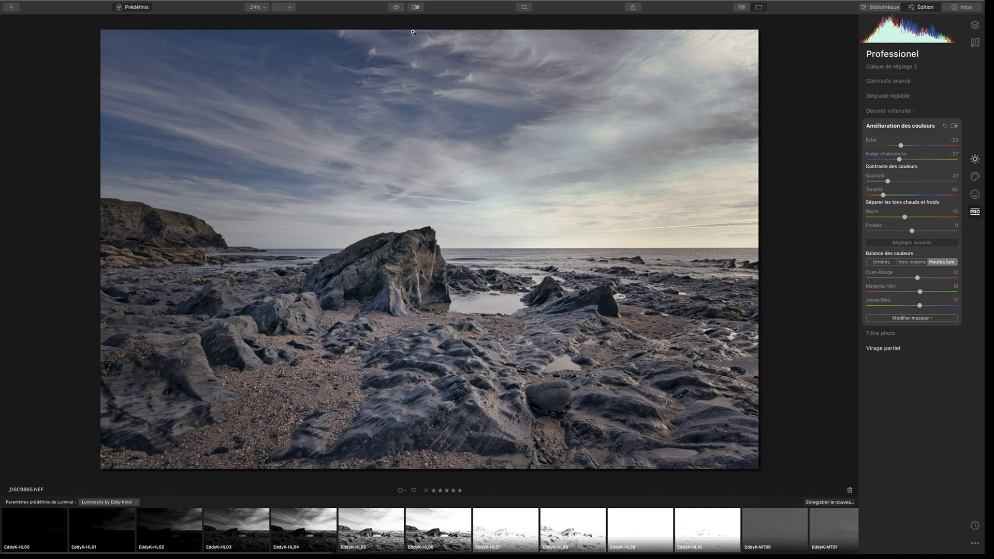
left_click(397, 7)
left_click(397, 7)
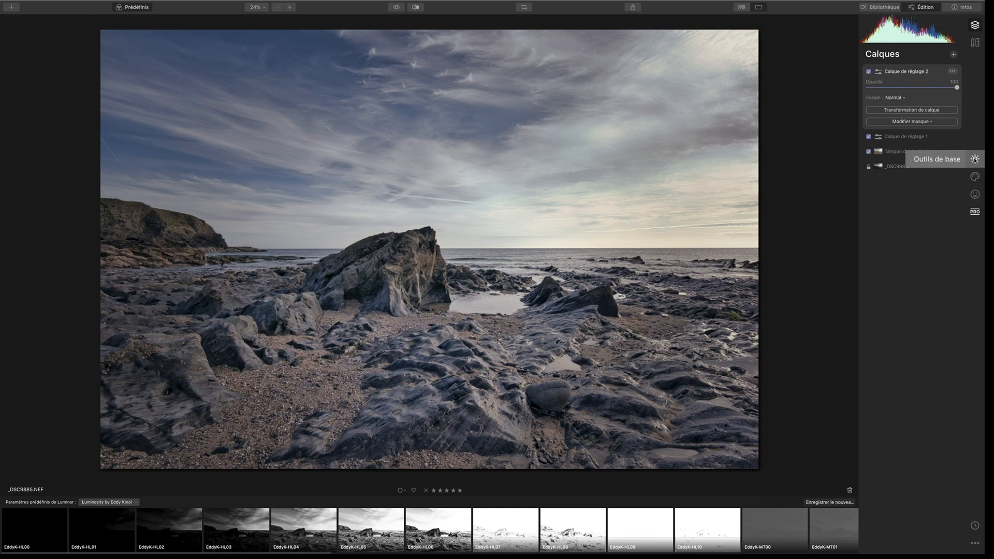
left_click(974, 159)
left_click(974, 177)
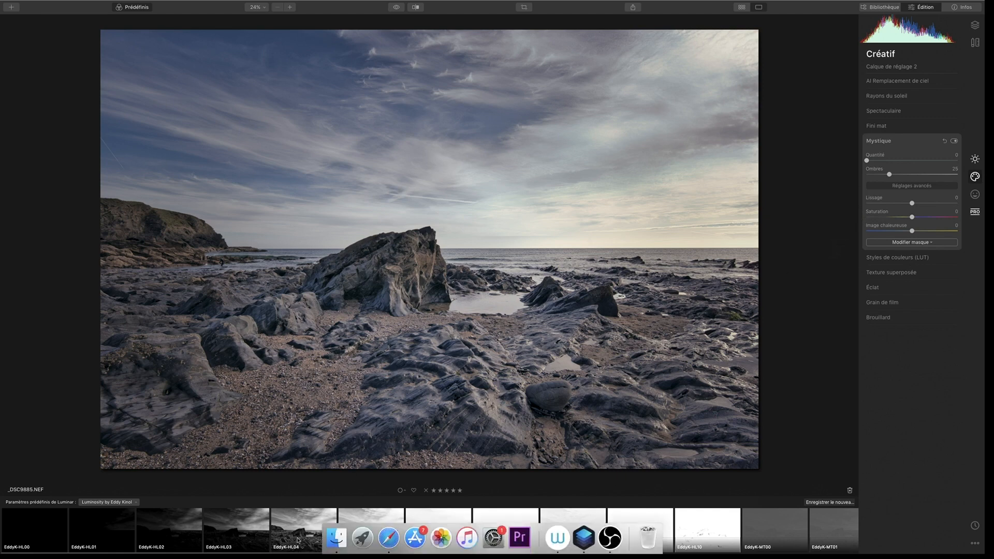
- Add a new adjustment layer and try the EddyK-SH05 luminosity preset on it
left_click(975, 25)
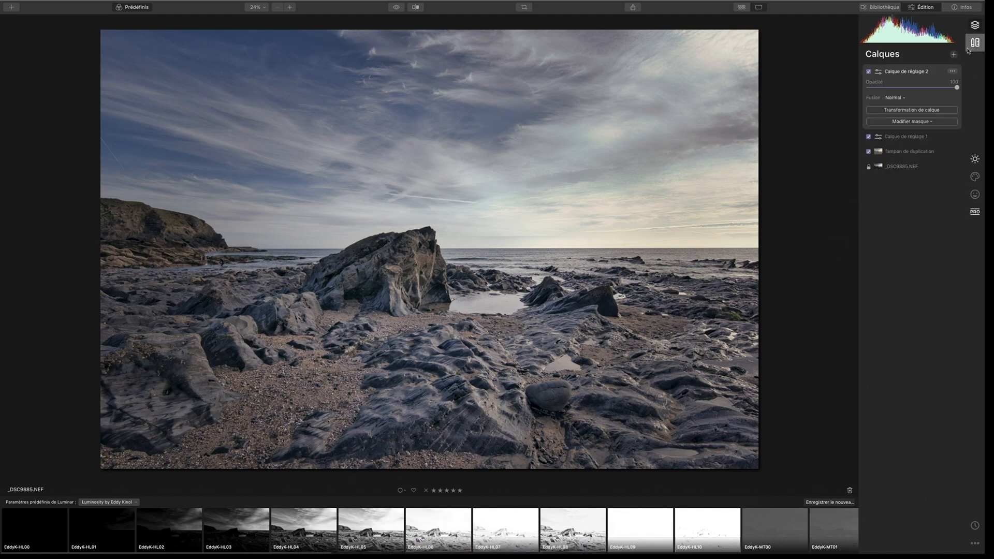
left_click(954, 54)
left_click(946, 64)
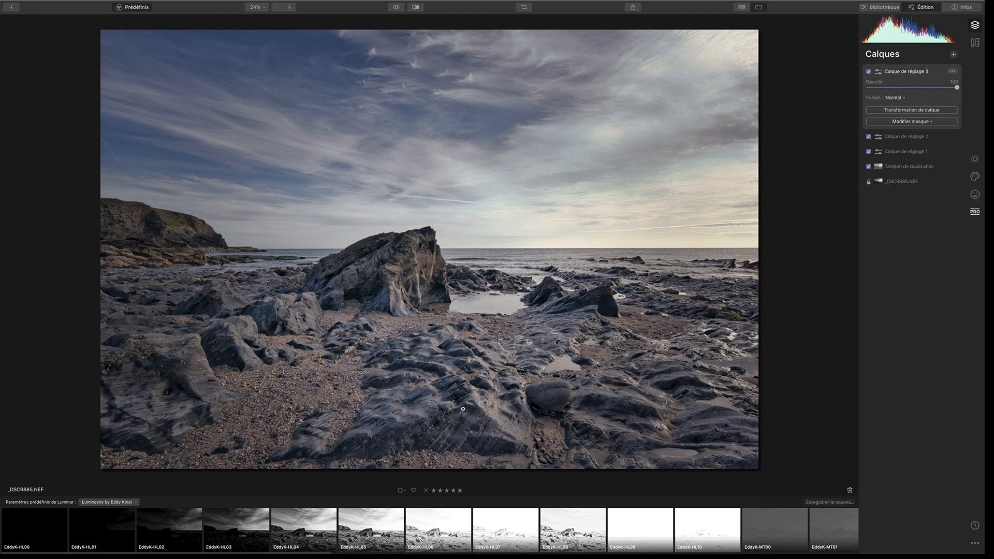
mouse_move(259, 556)
scroll(480, 522, "right", 10)
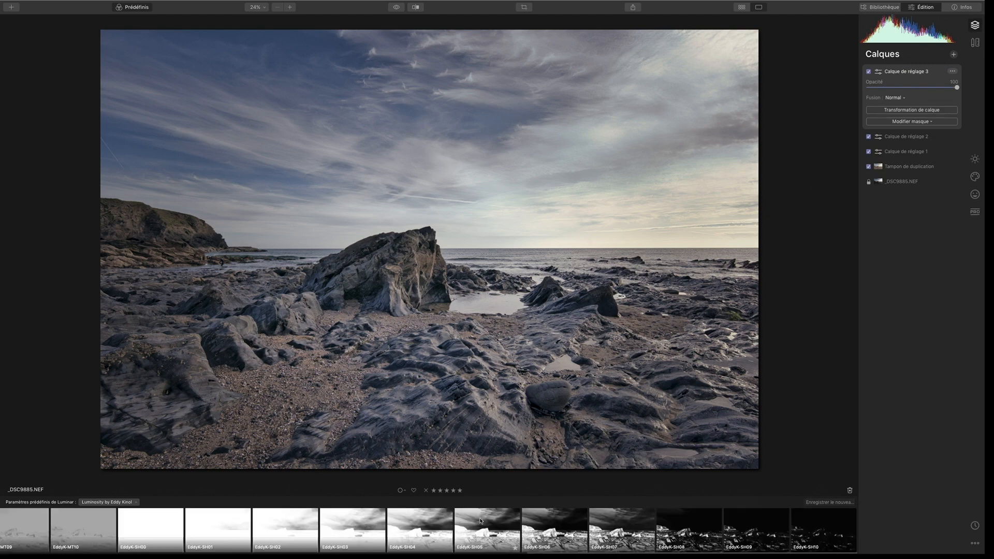
left_click(480, 521)
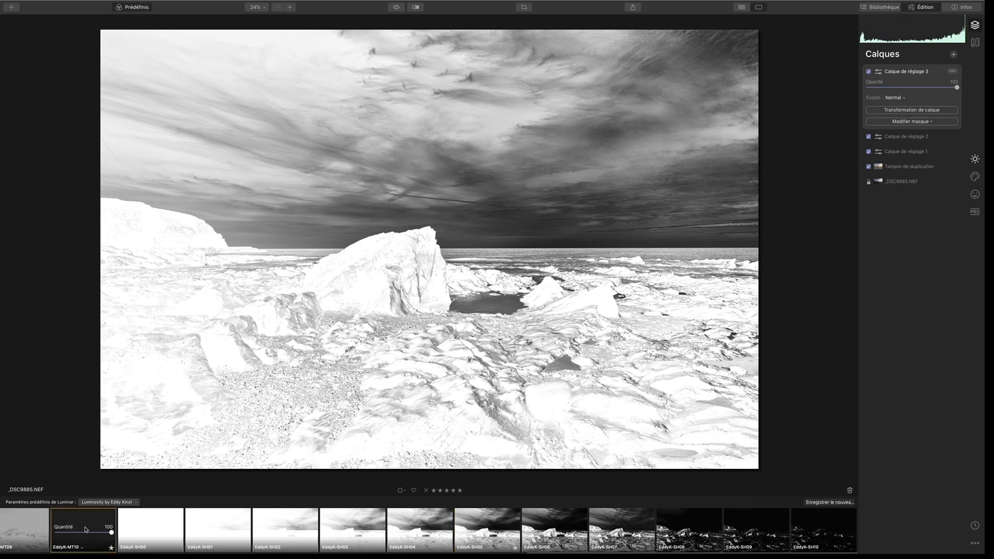
- Try the EddyK-MT02 and EddyK-MT03 midtone presets on Calque de réglage 3, and settle on EddyK-MT01
scroll(673, 548, "left", 5)
scroll(696, 548, "left", 10)
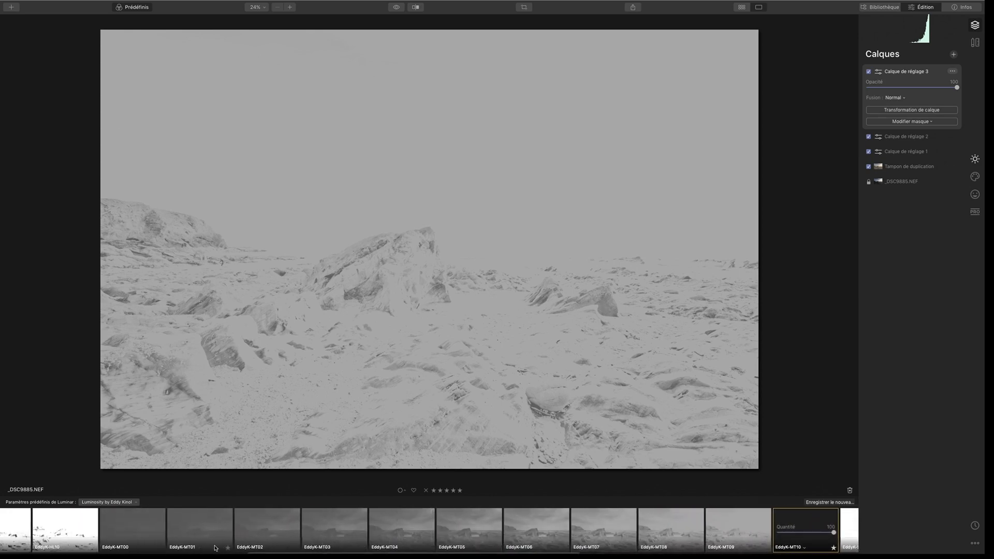
left_click(259, 526)
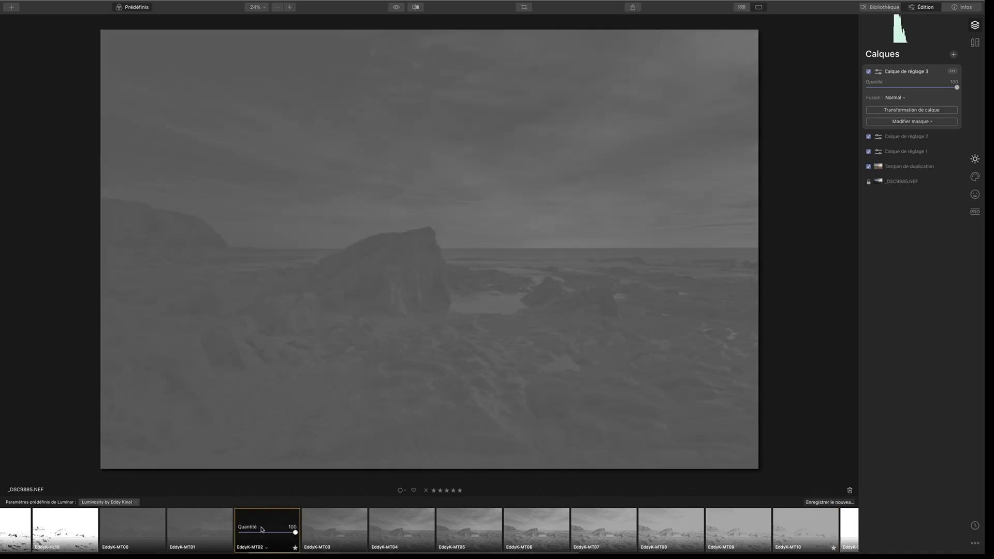
left_click(334, 525)
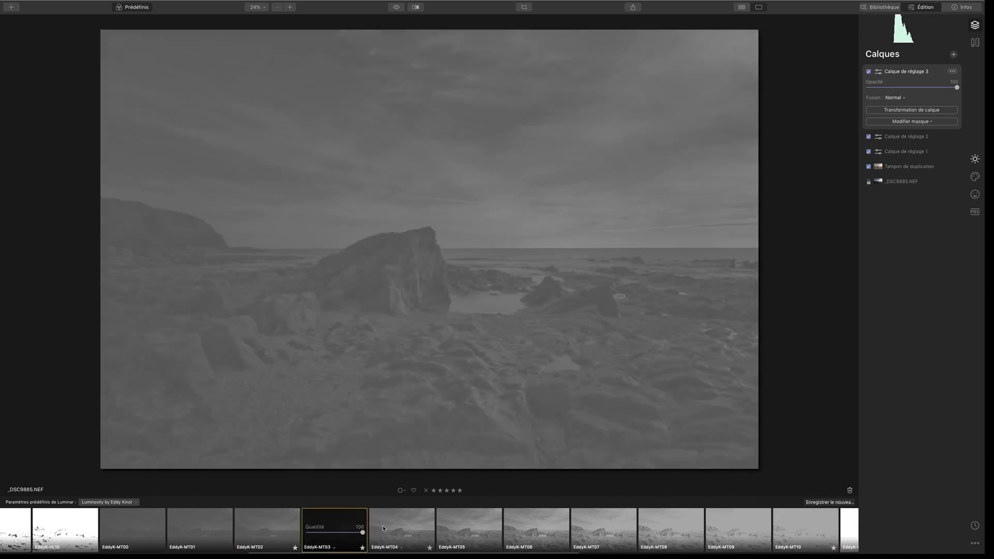
left_click(204, 523)
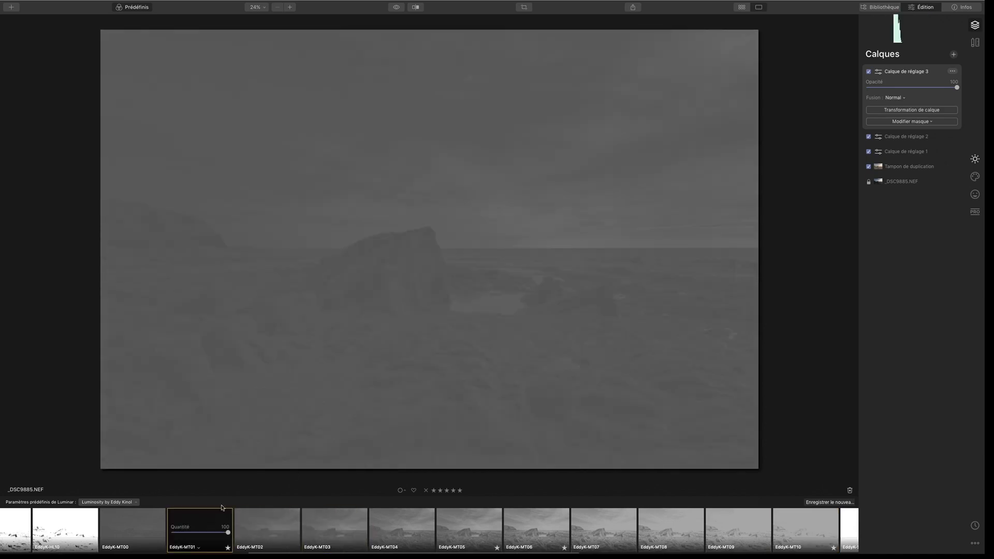
- Generate a Luminosité mask on Calque de réglage 3, copy the mask, and delete that layer
left_click(931, 123)
left_click(896, 158)
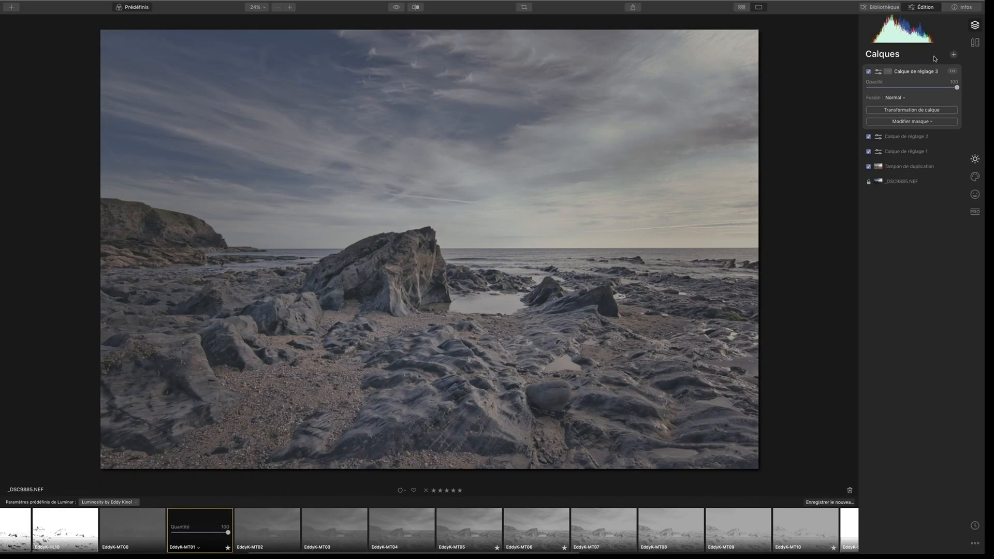
left_click(888, 72)
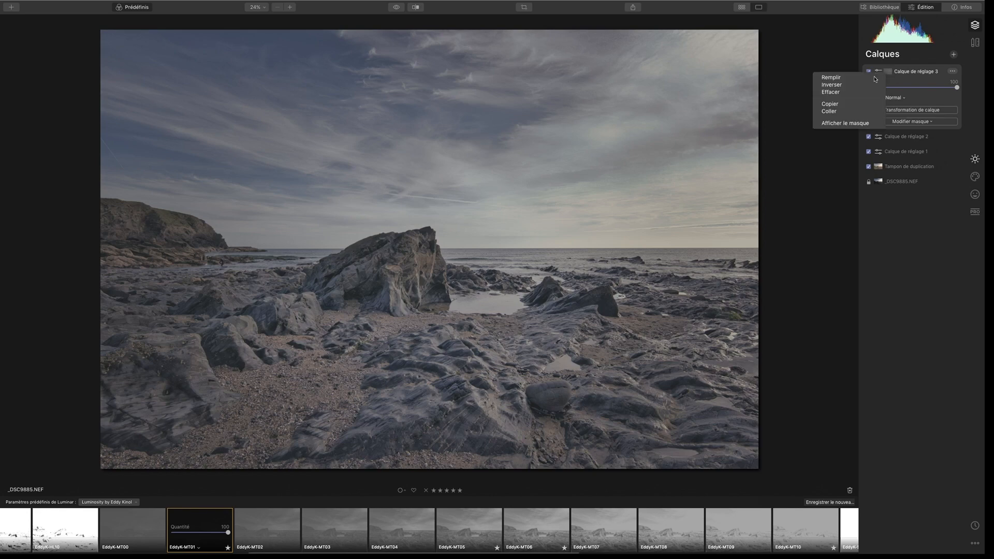
left_click(845, 103)
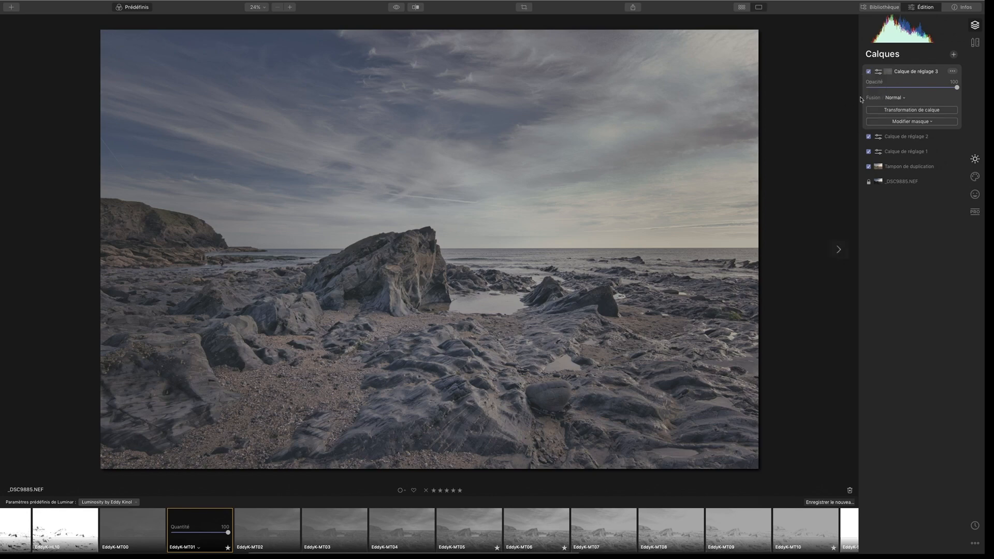
left_click(952, 72)
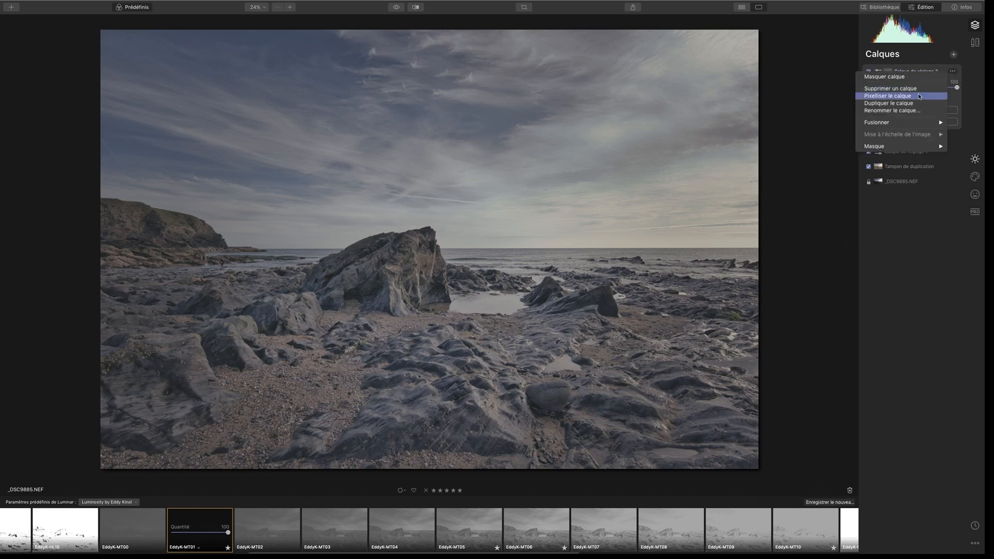
left_click(898, 88)
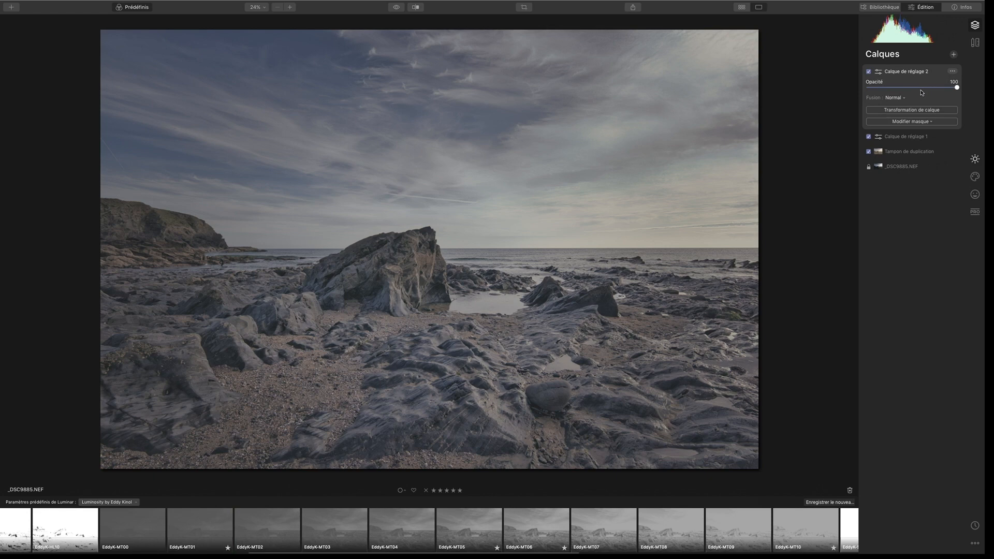
- Set Accentuer les détails on Calque de réglage 2 to Détails fins 34, Détails moyens 33 and Détails grossiers 35
left_click(974, 159)
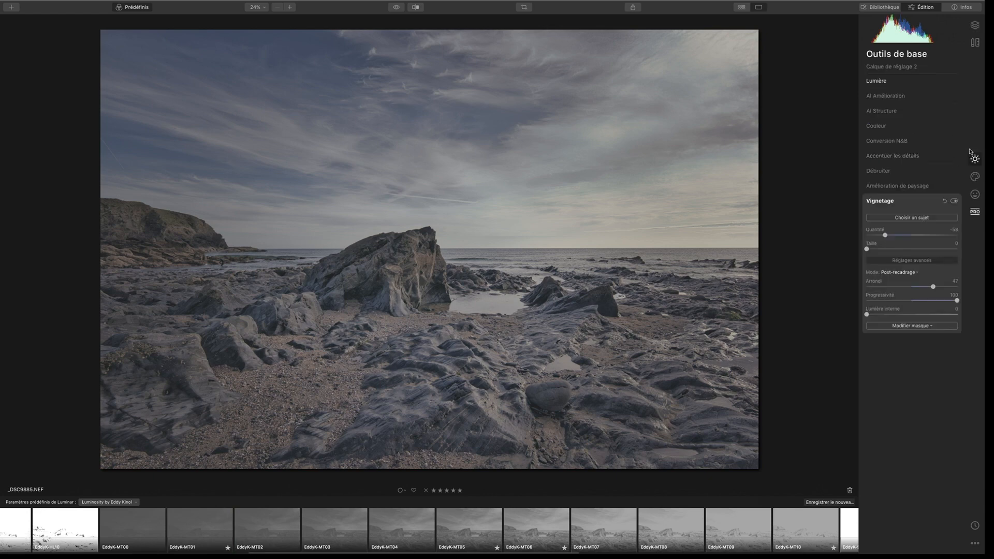
left_click(907, 159)
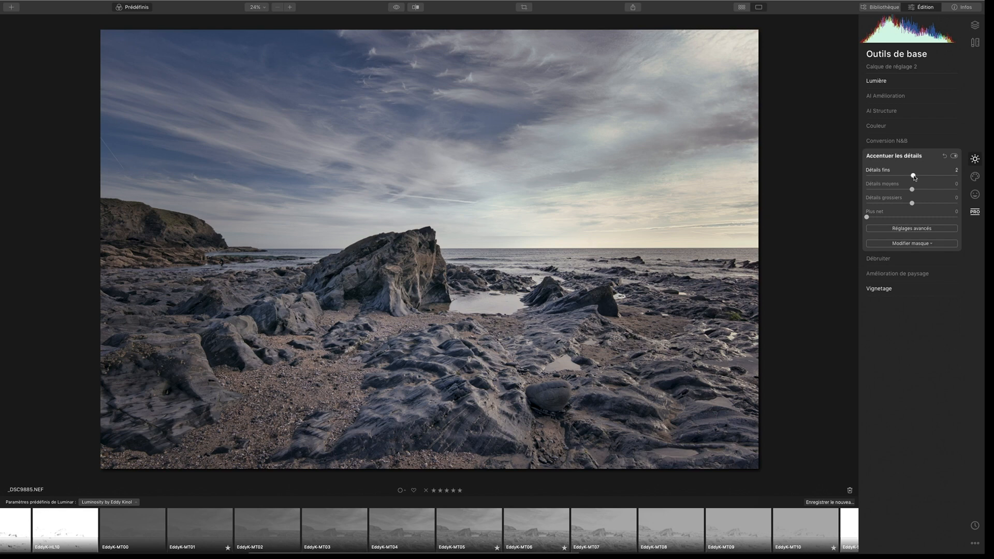
left_click_drag(912, 175, 929, 203)
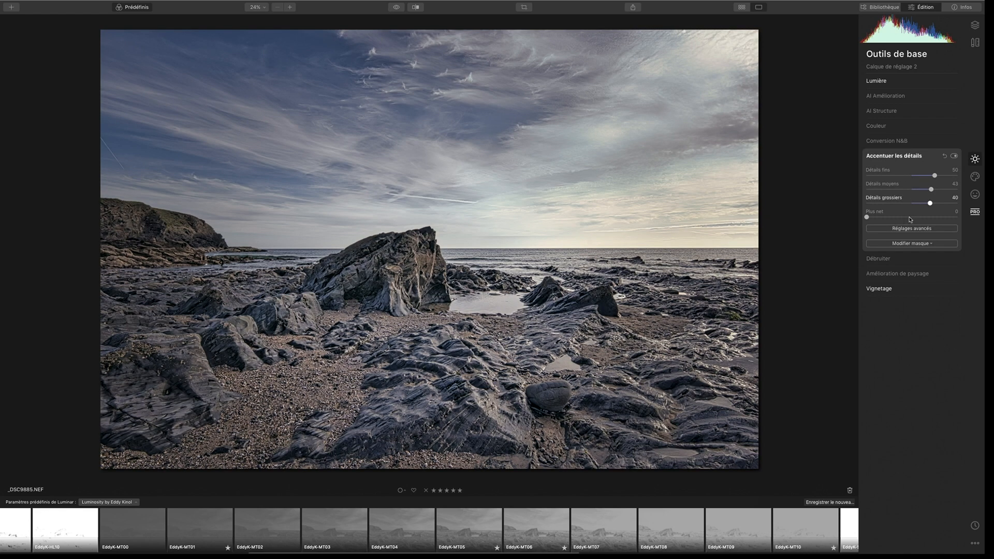
left_click_drag(929, 203, 920, 177)
left_click_drag(920, 175, 928, 203)
- Give Accentuer les détails a Pinceau mask, paste the copied luminosity mask into it, and show the advanced settings
left_click(926, 244)
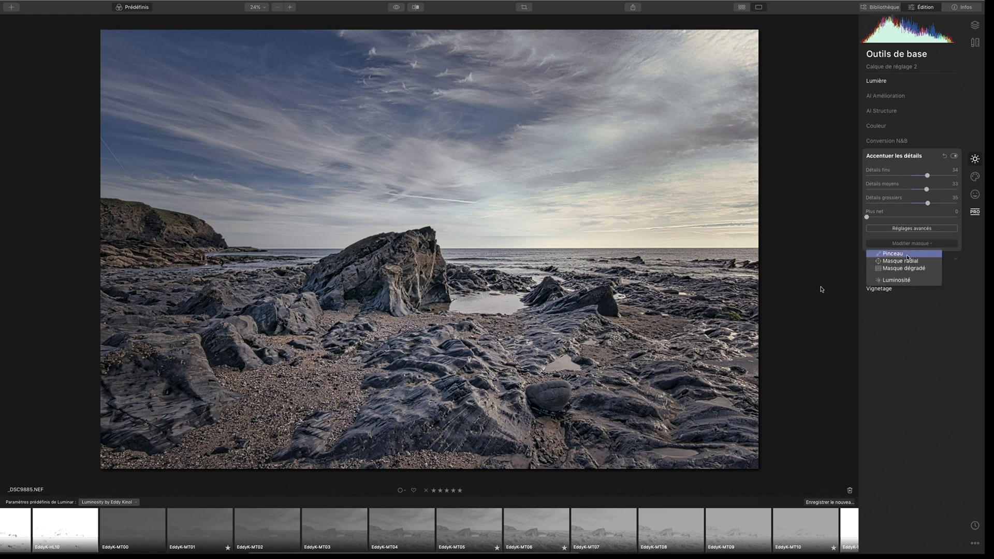
left_click(907, 254)
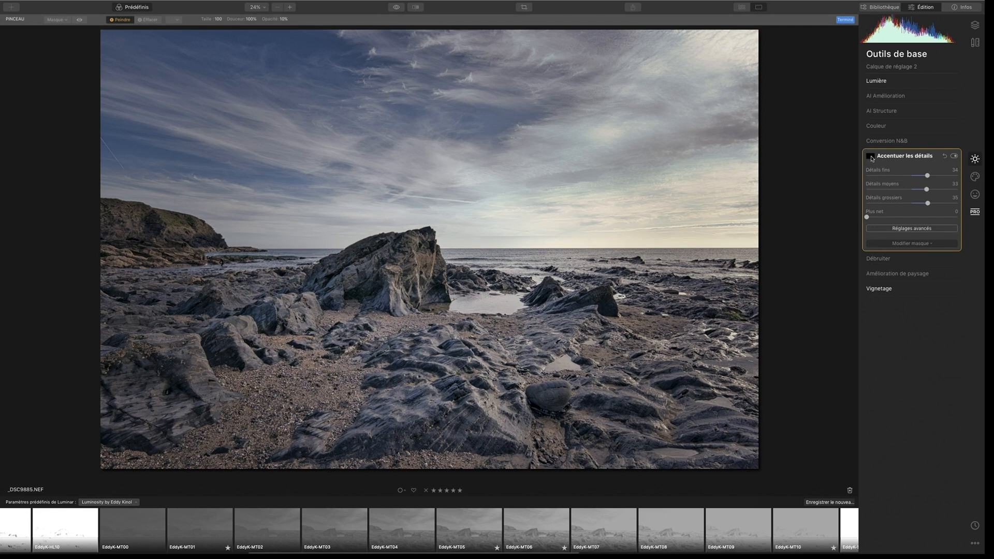
right_click(874, 158)
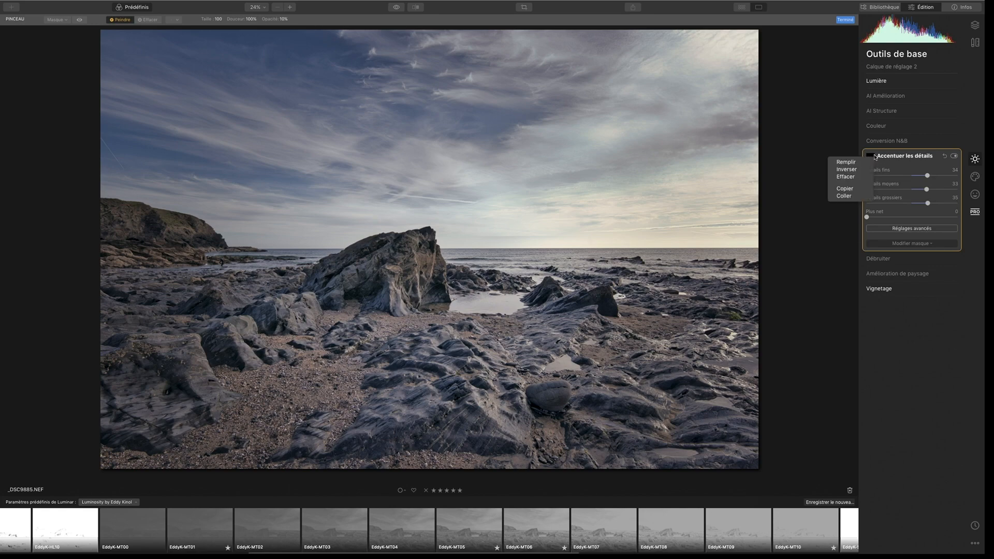
left_click(851, 197)
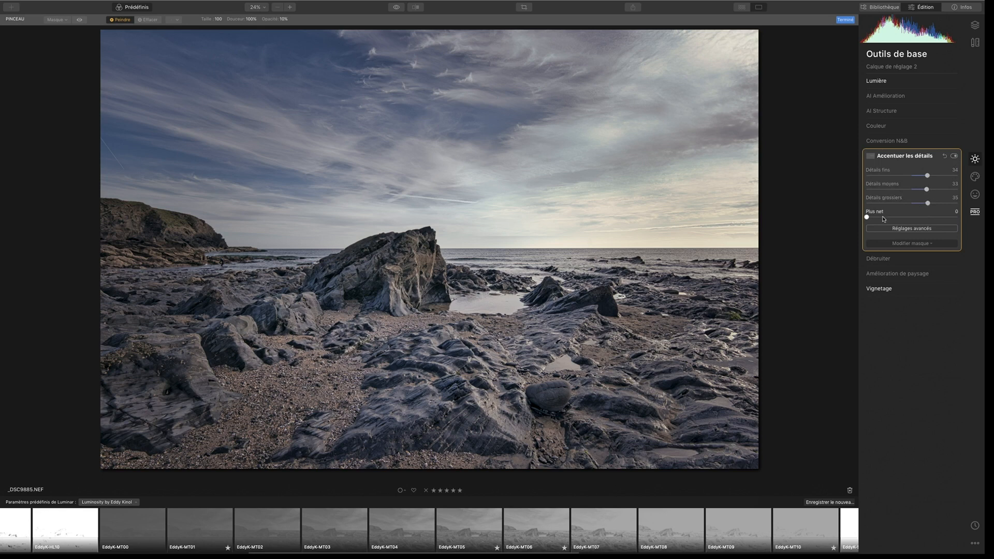
left_click(914, 229)
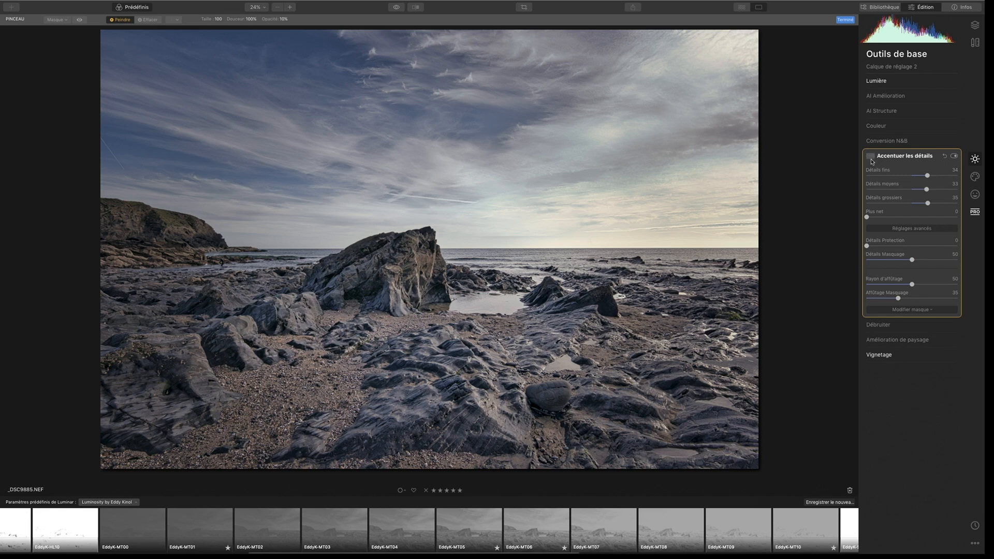
- Set the orientation of the Dégradé réglable to a diagonal of about -45° across the photo
left_click(879, 354)
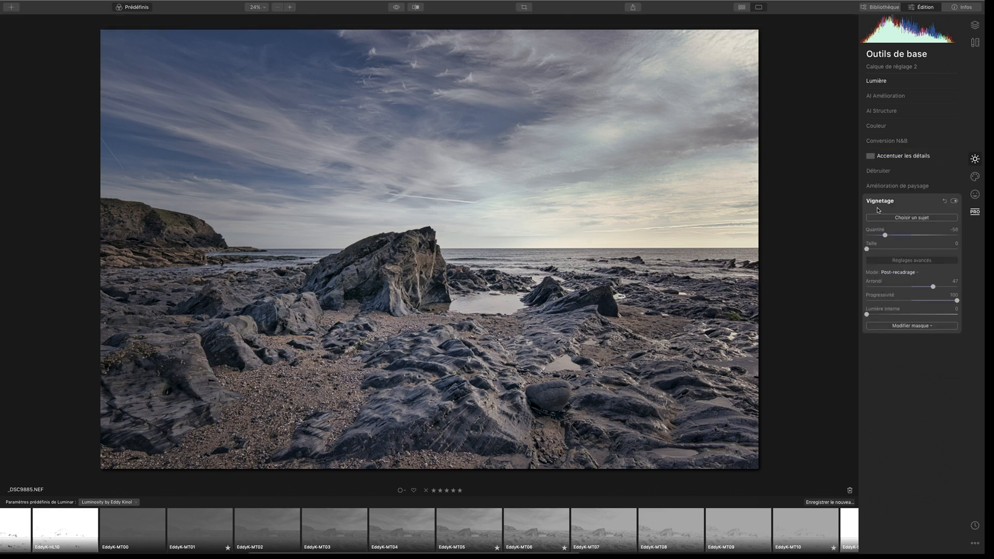
left_click(974, 214)
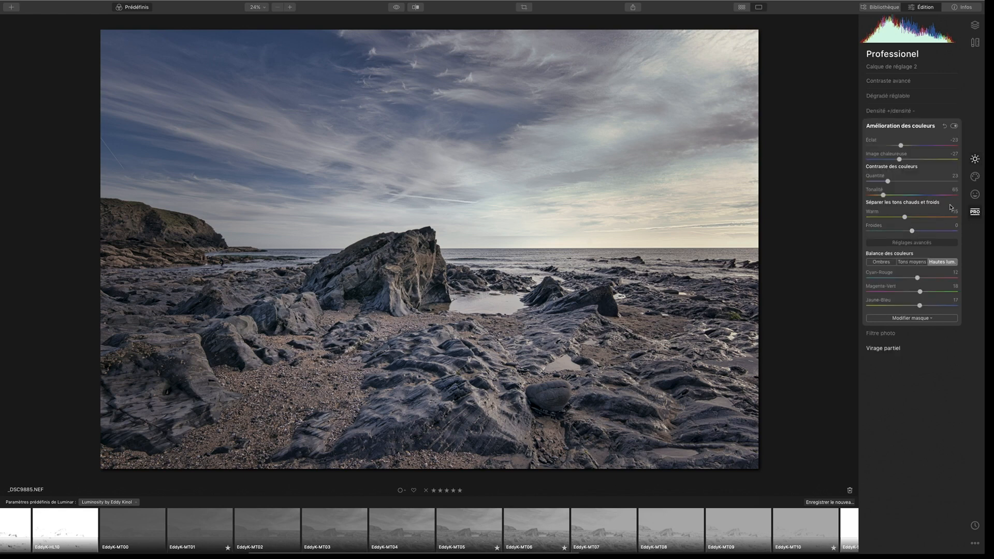
left_click(891, 111)
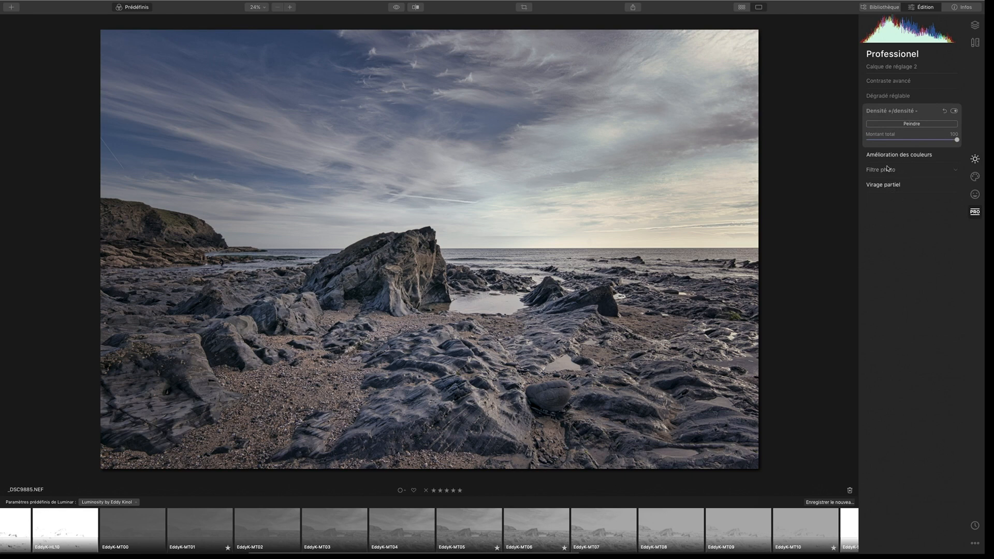
left_click(888, 96)
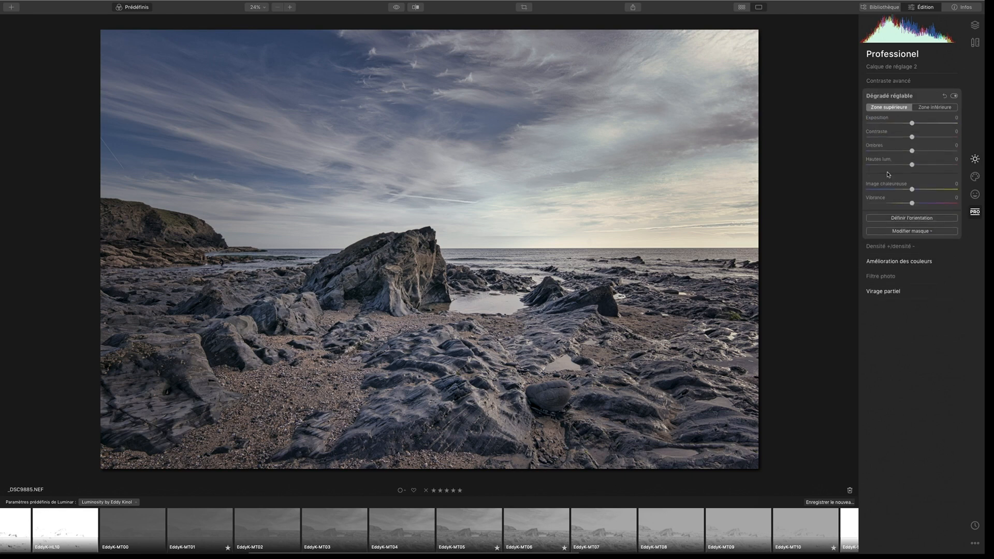
left_click(907, 219)
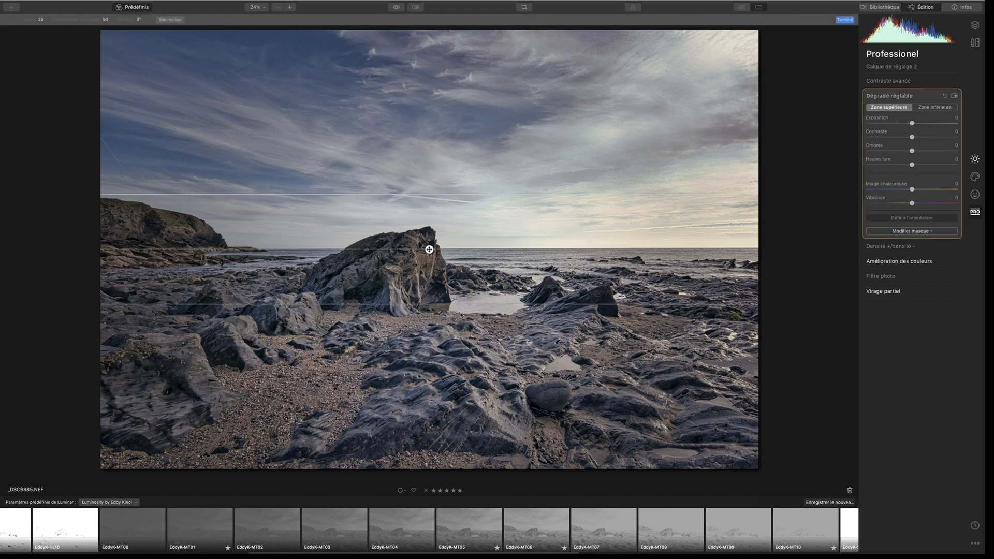
left_click_drag(440, 246, 546, 207)
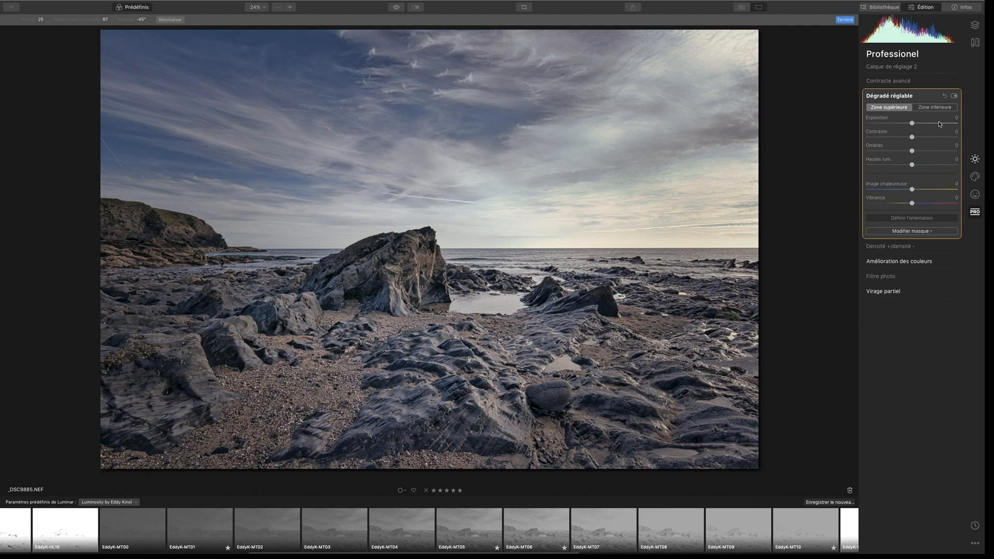
- Darken both sides of the Dégradé réglable with Exposition -32 for Zone supérieure and -28 for Zone inférieure
left_click_drag(912, 124, 898, 126)
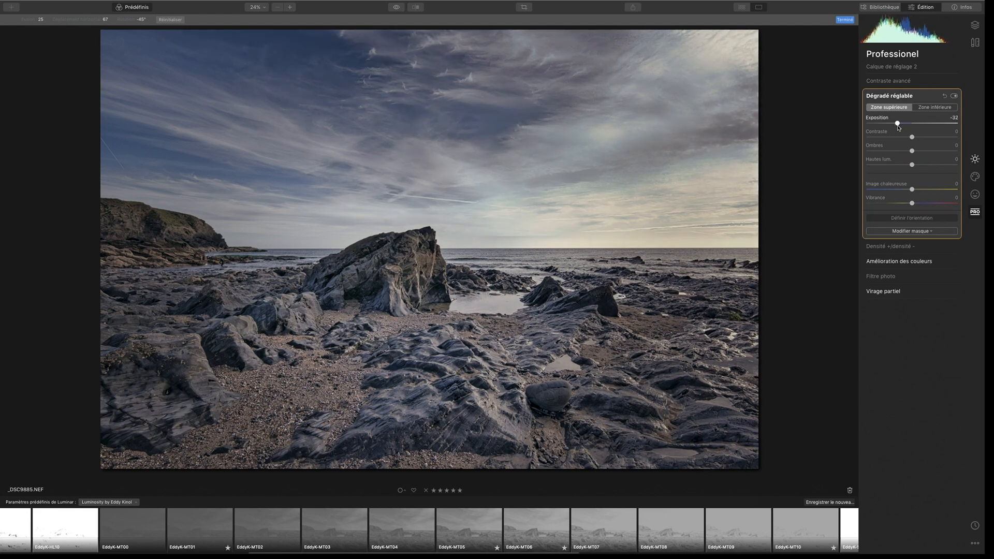
left_click(934, 107)
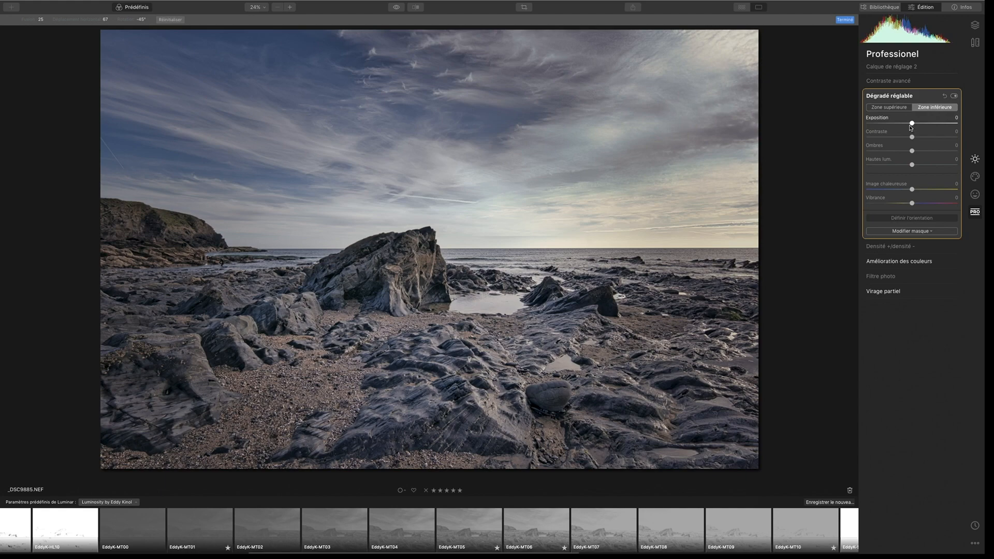
left_click_drag(912, 124, 898, 126)
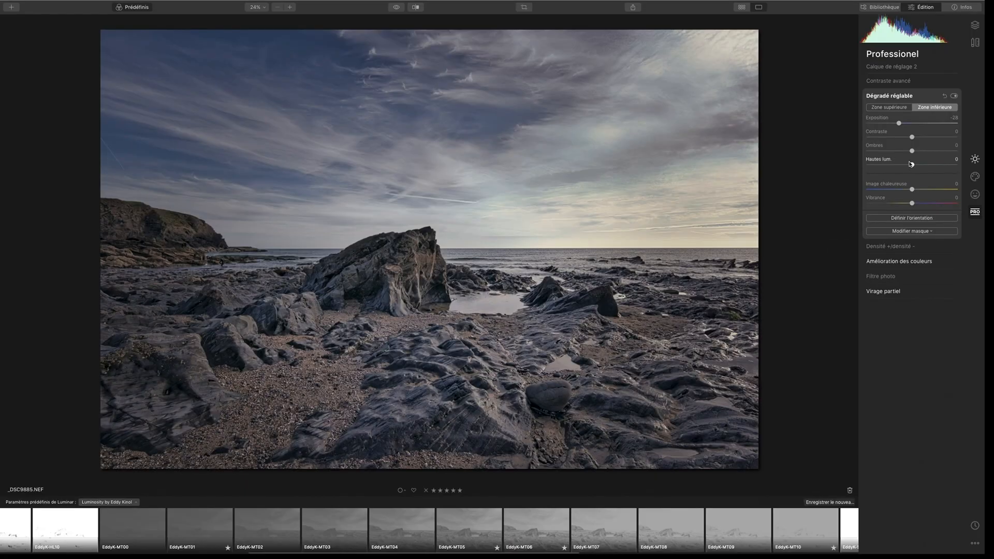